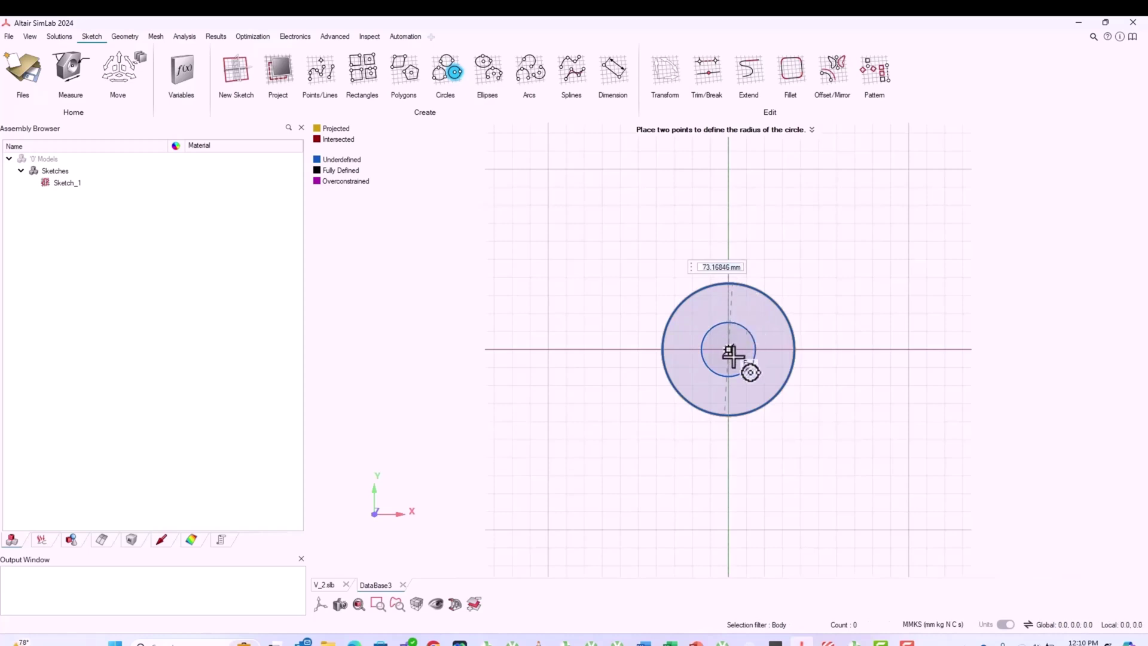
Step: Sketch a third circle about 160 mm in diameter, centred on the origin around the two existing circles
{"action": "left_click", "coordinate": [729, 350]}
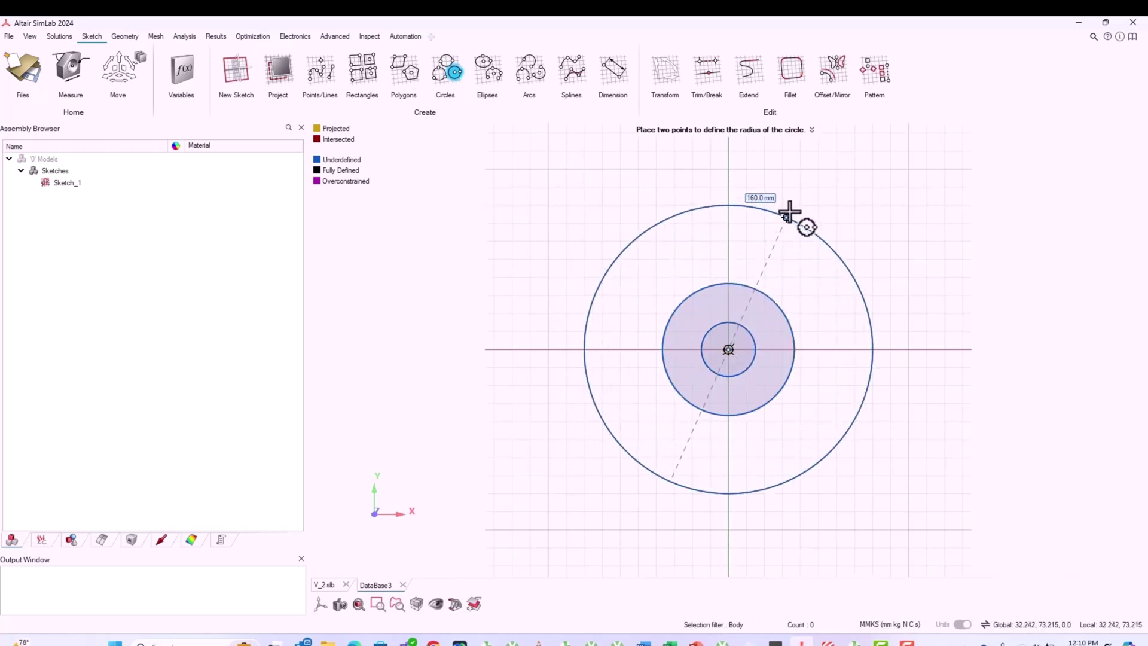
{"action": "left_click", "coordinate": [788, 211]}
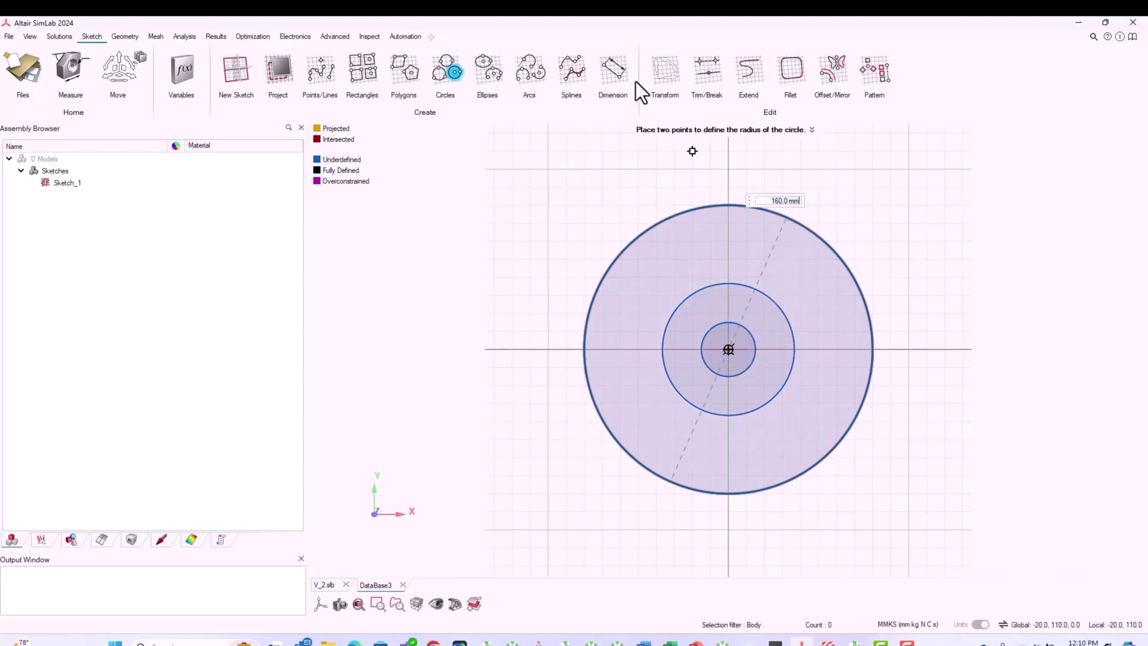
Step: Dimension the innermost circle's diameter as variable L1 = 70 mm
{"action": "left_click", "coordinate": [622, 74]}
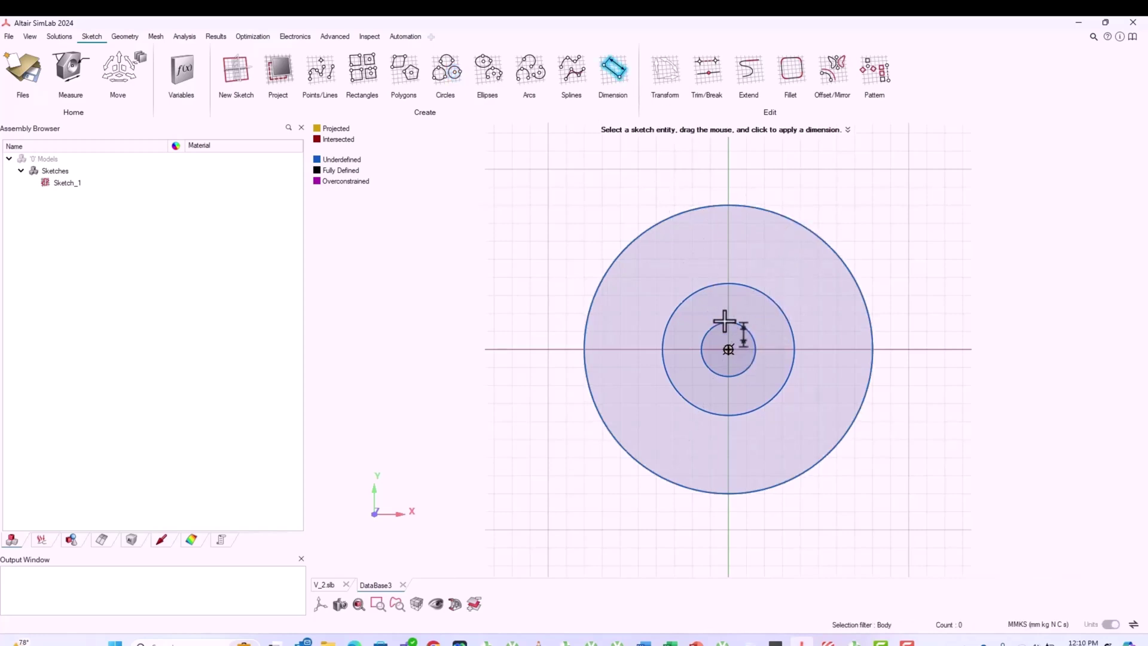
{"action": "left_click", "coordinate": [729, 350]}
{"action": "left_click", "coordinate": [729, 323]}
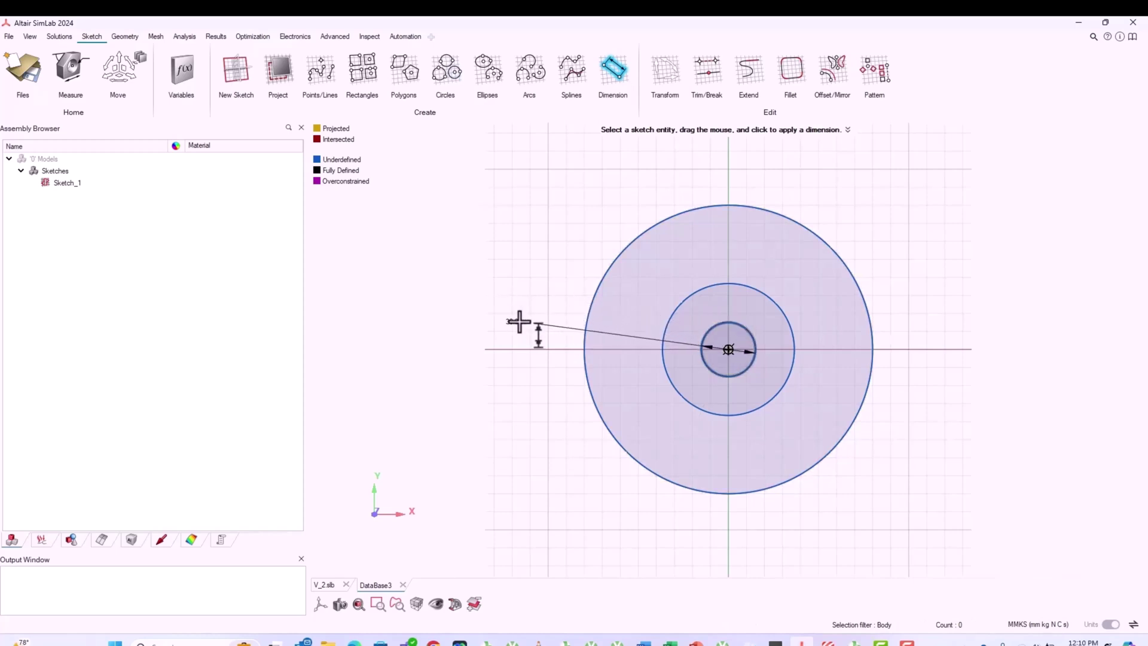
{"action": "left_click", "coordinate": [549, 371]}
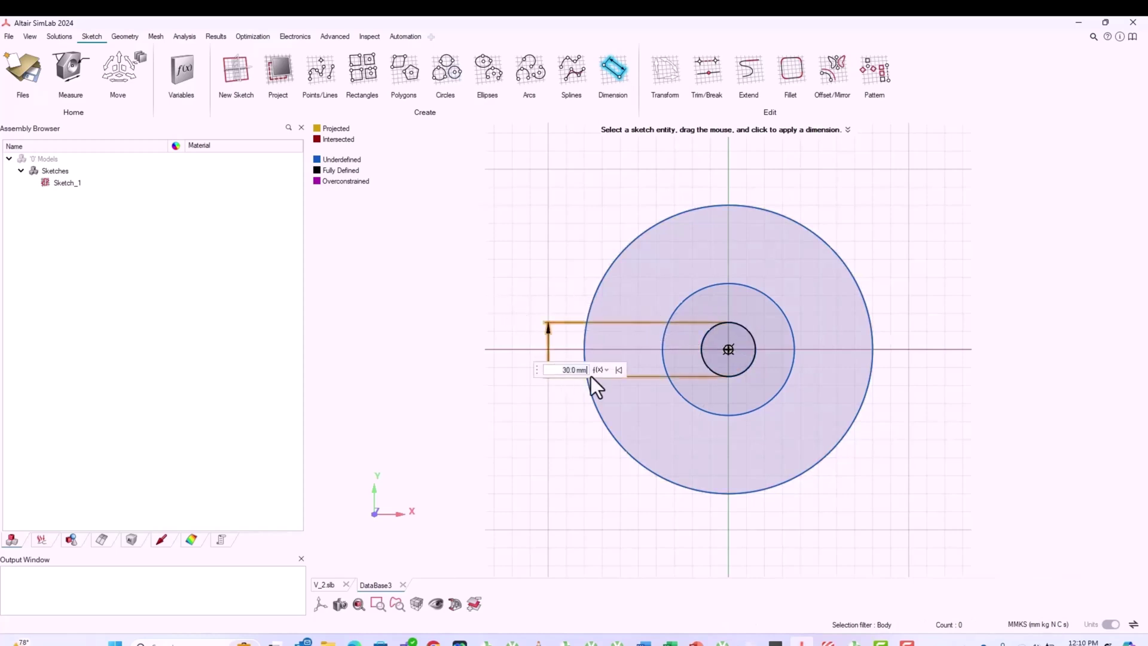
{"action": "key", "text": "Home"}
{"action": "type", "text": "L1="}
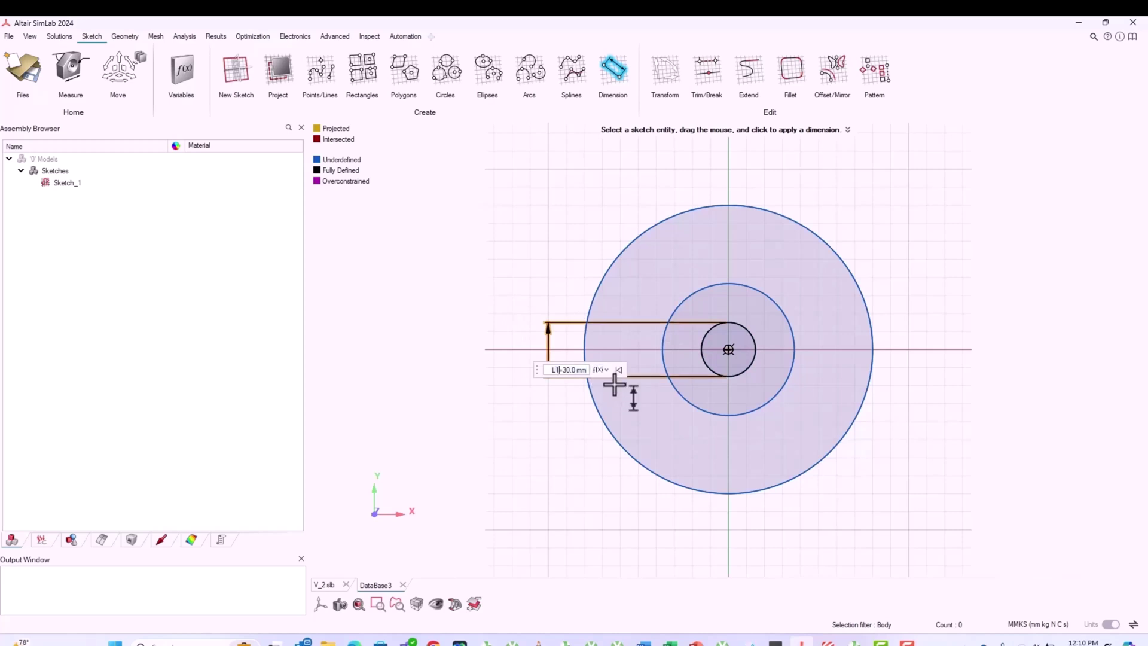
{"action": "left_click", "coordinate": [573, 369]}
{"action": "key", "text": "BackSpace"}
{"action": "key", "text": "BackSpace"}
{"action": "key", "text": "BackSpace"}
{"action": "key", "text": "BackSpace"}
{"action": "type", "text": "70"}
{"action": "key", "text": "Return"}
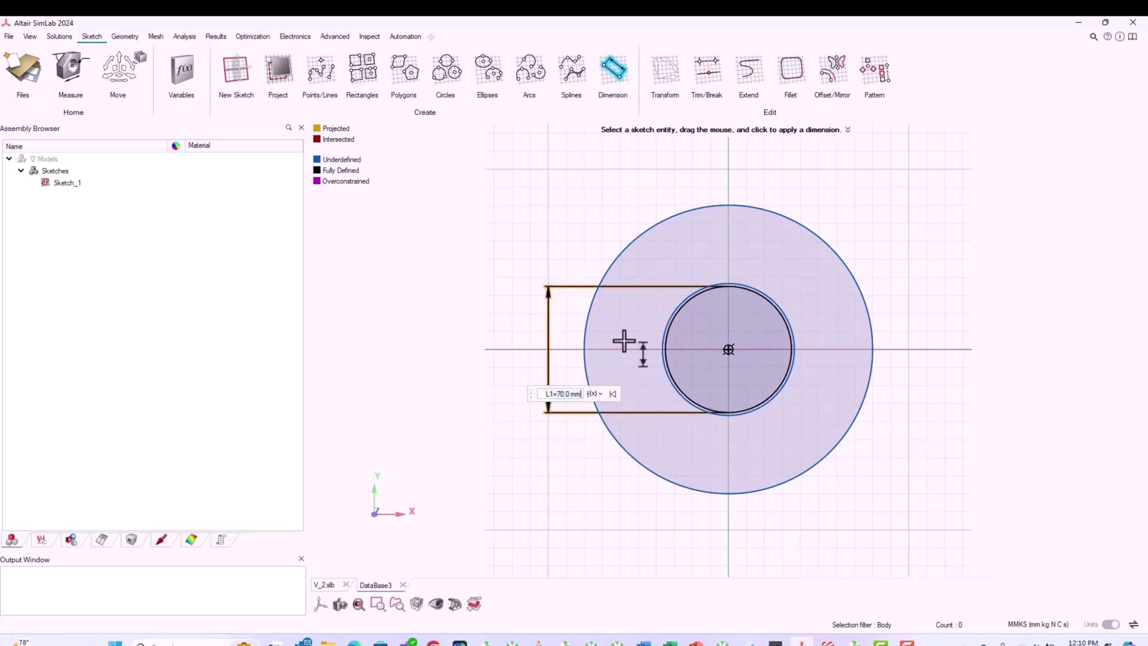
Step: Dimension the middle circle's diameter as variable L2 = 150.6 mm
{"action": "left_click", "coordinate": [729, 284]}
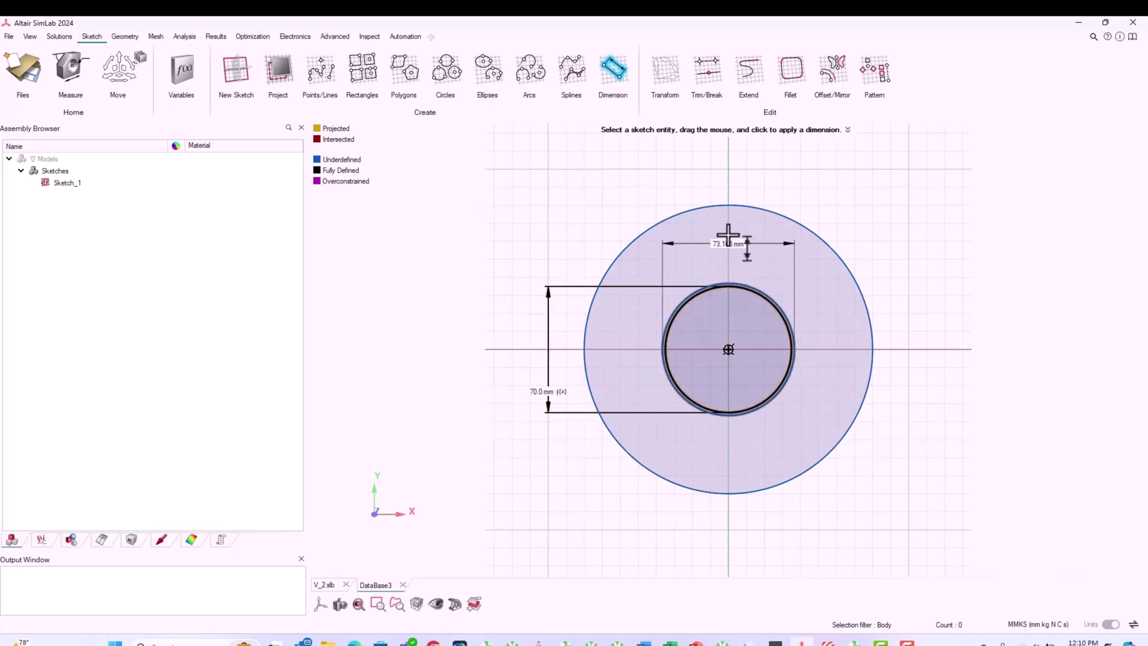
{"action": "left_click", "coordinate": [727, 179]}
{"action": "left_click", "coordinate": [772, 185]}
{"action": "left_click", "coordinate": [787, 195]}
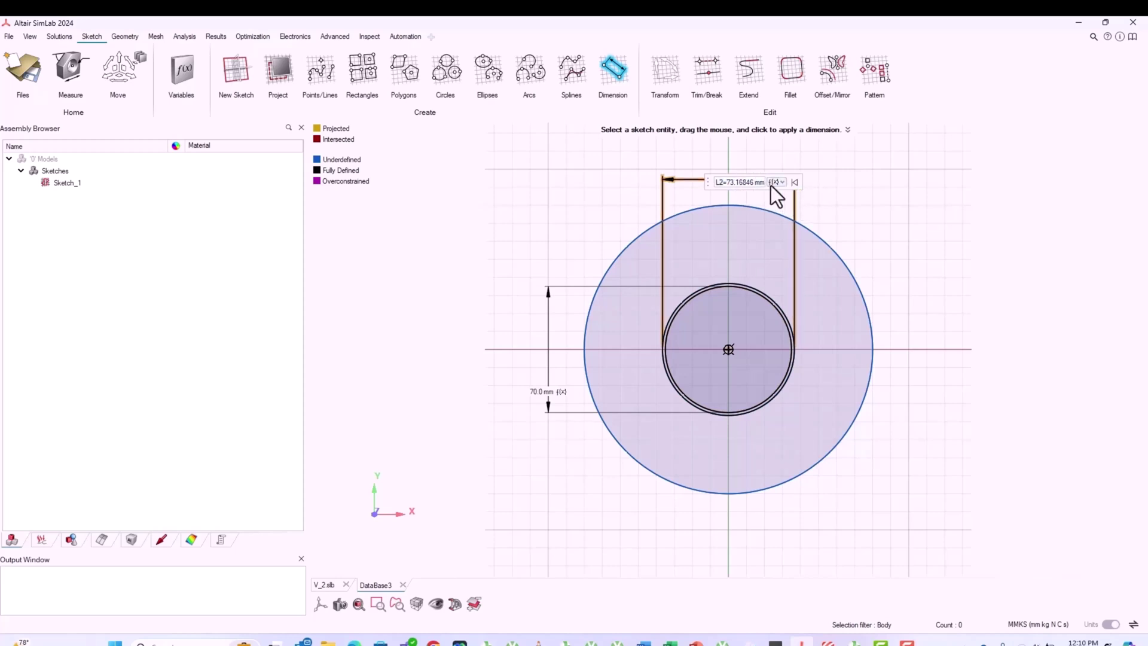
{"action": "left_click_drag", "start_coordinate": [751, 184], "coordinate": [727, 182]}
{"action": "type", "text": "150.6"}
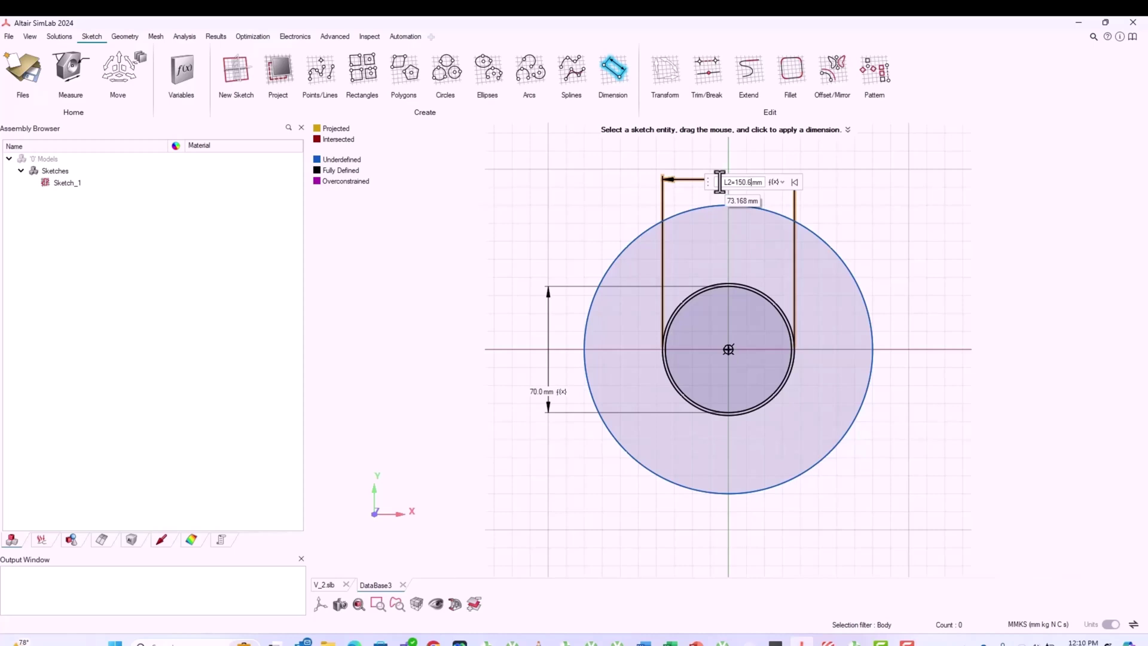
{"action": "key", "text": "Return"}
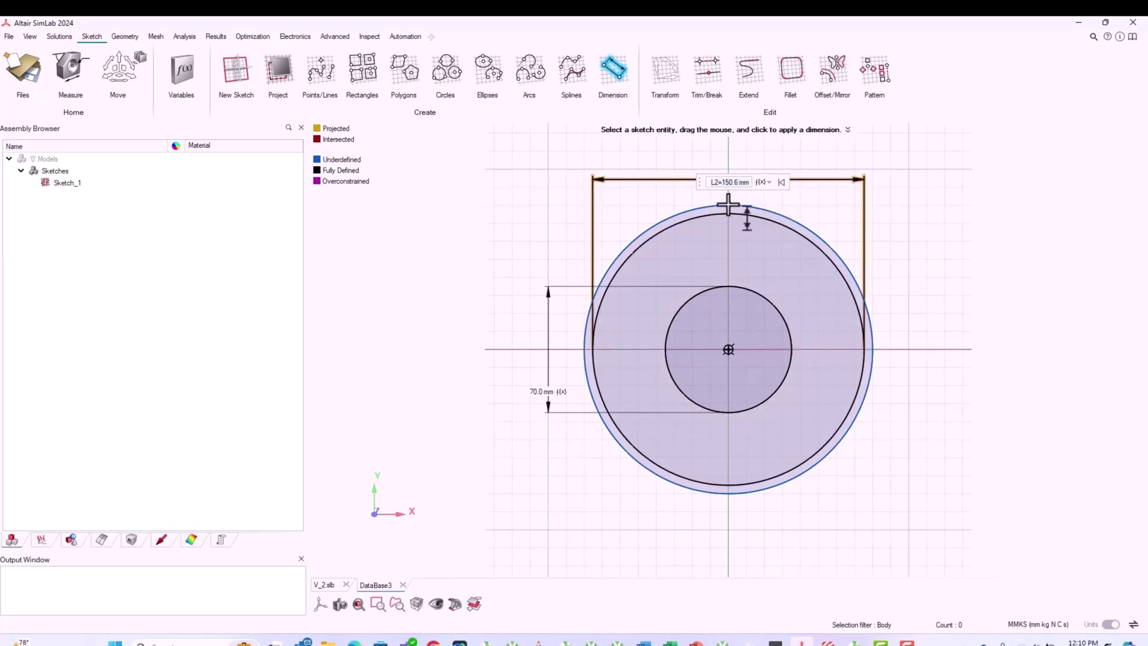
Step: Dimension the outermost circle's diameter as variable L3 = 151 mm and finish dimensioning
{"action": "left_click", "coordinate": [729, 205]}
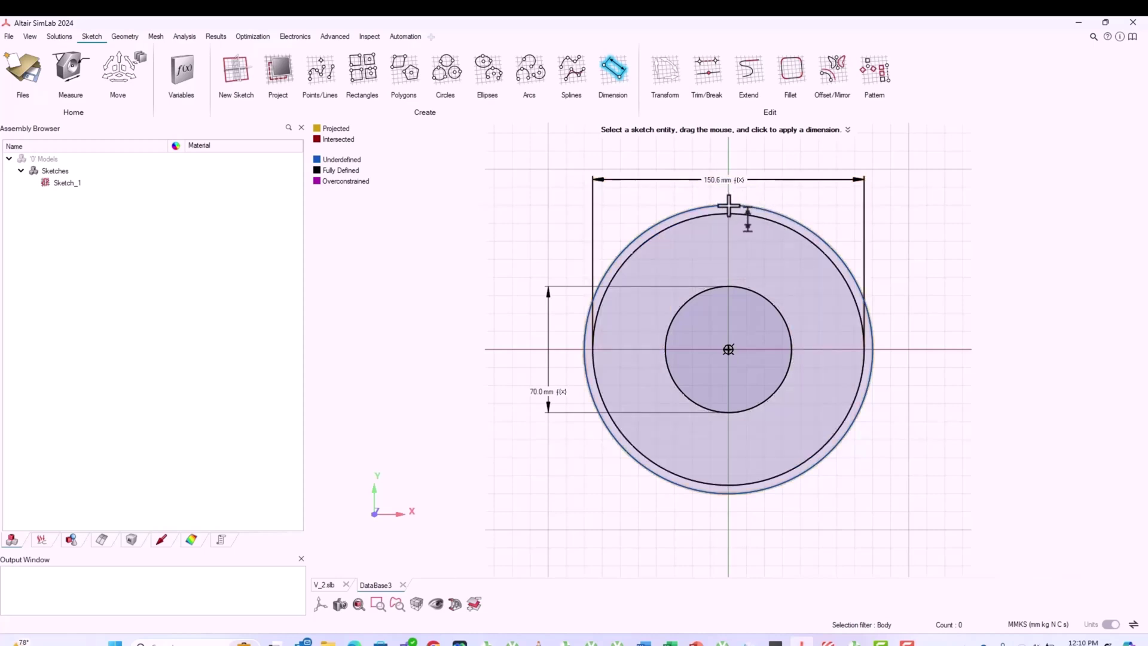
{"action": "left_click", "coordinate": [723, 154]}
{"action": "left_click", "coordinate": [777, 156]}
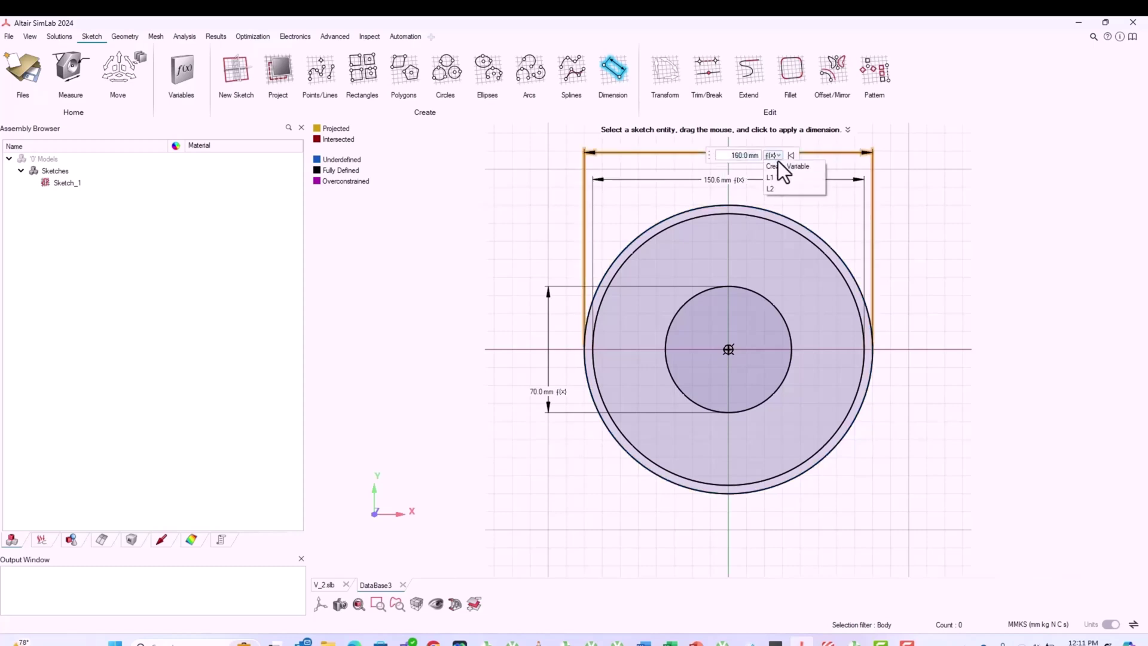
{"action": "left_click", "coordinate": [781, 167]}
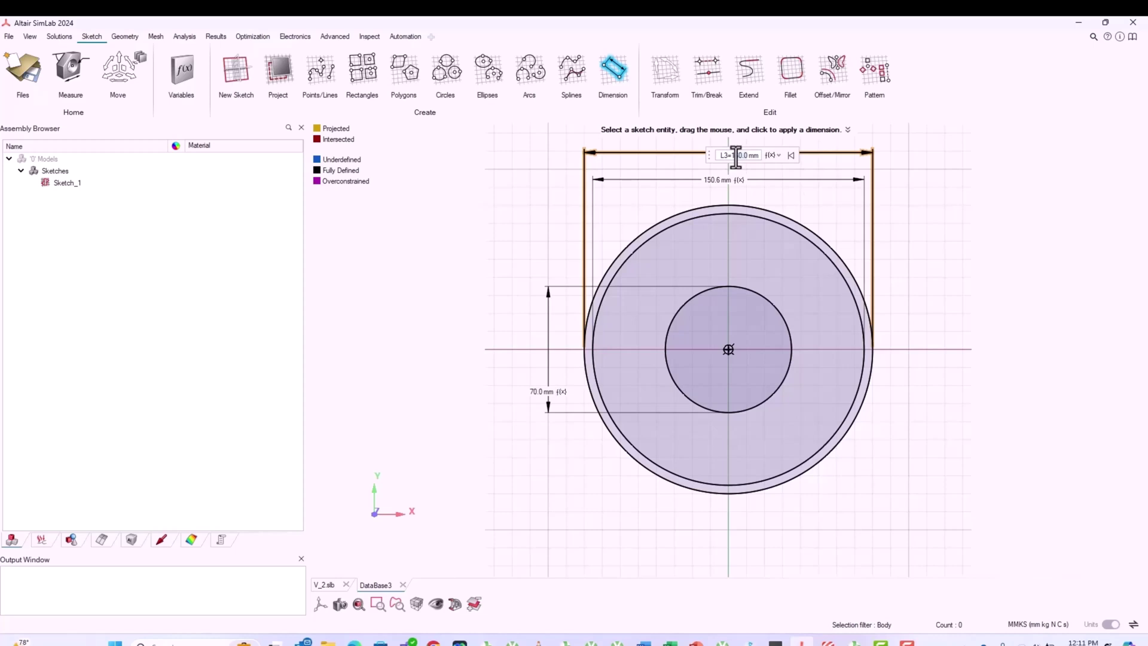
{"action": "key", "text": "BackSpace"}
{"action": "key", "text": "BackSpace"}
{"action": "key", "text": "BackSpace"}
{"action": "key", "text": "BackSpace"}
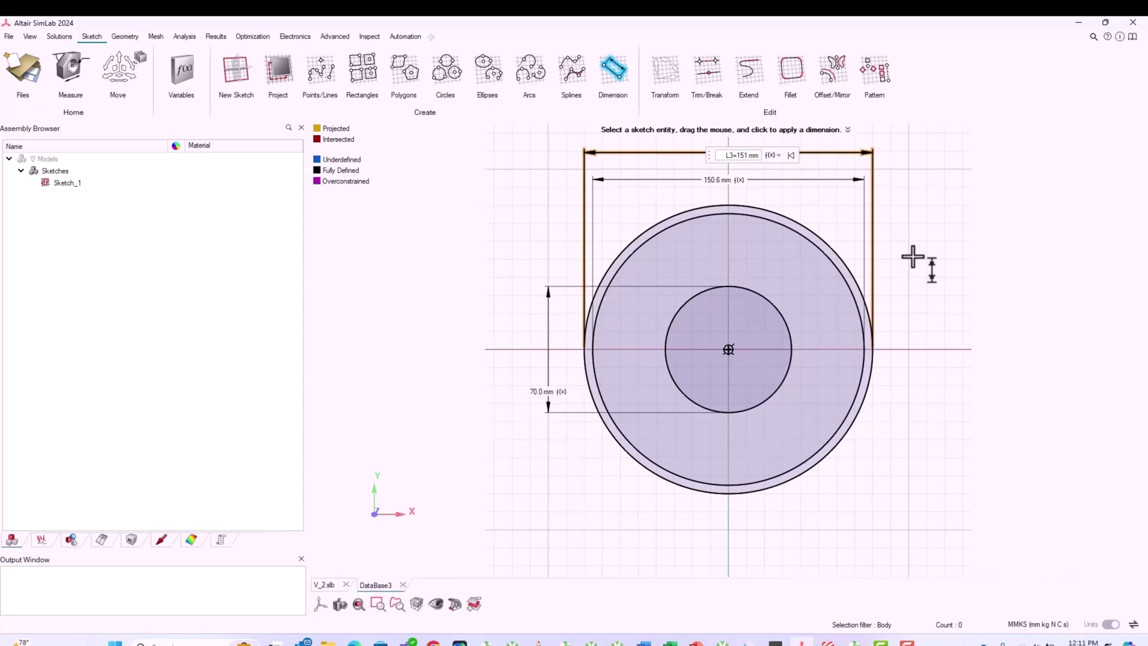
{"action": "key", "text": "Return"}
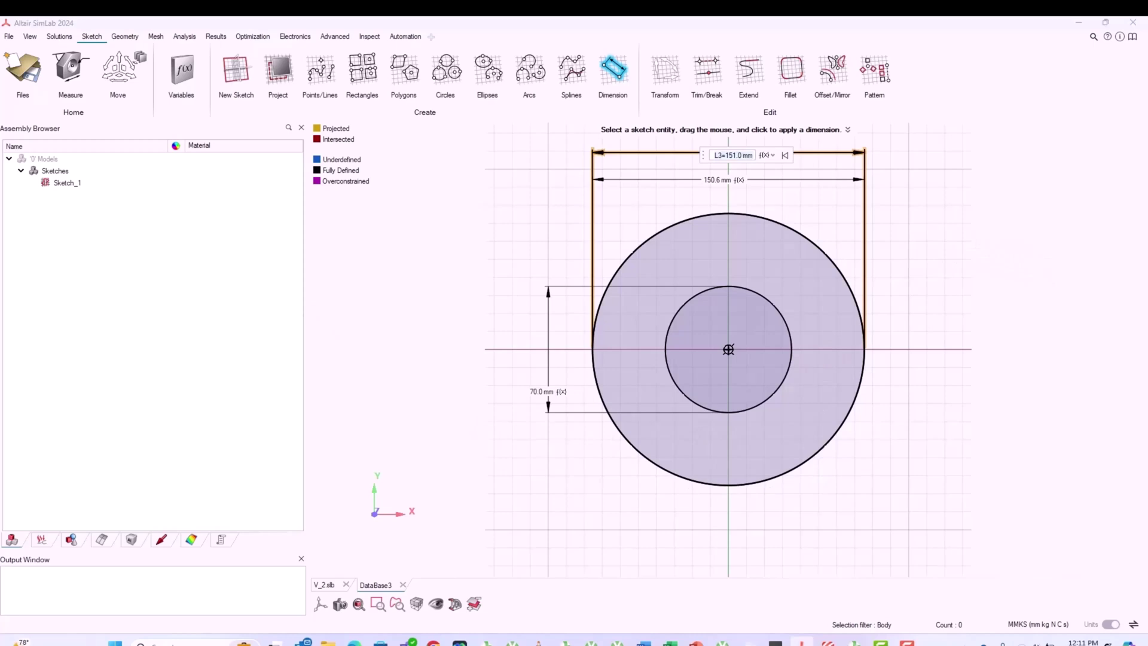
{"action": "left_click", "coordinate": [610, 70]}
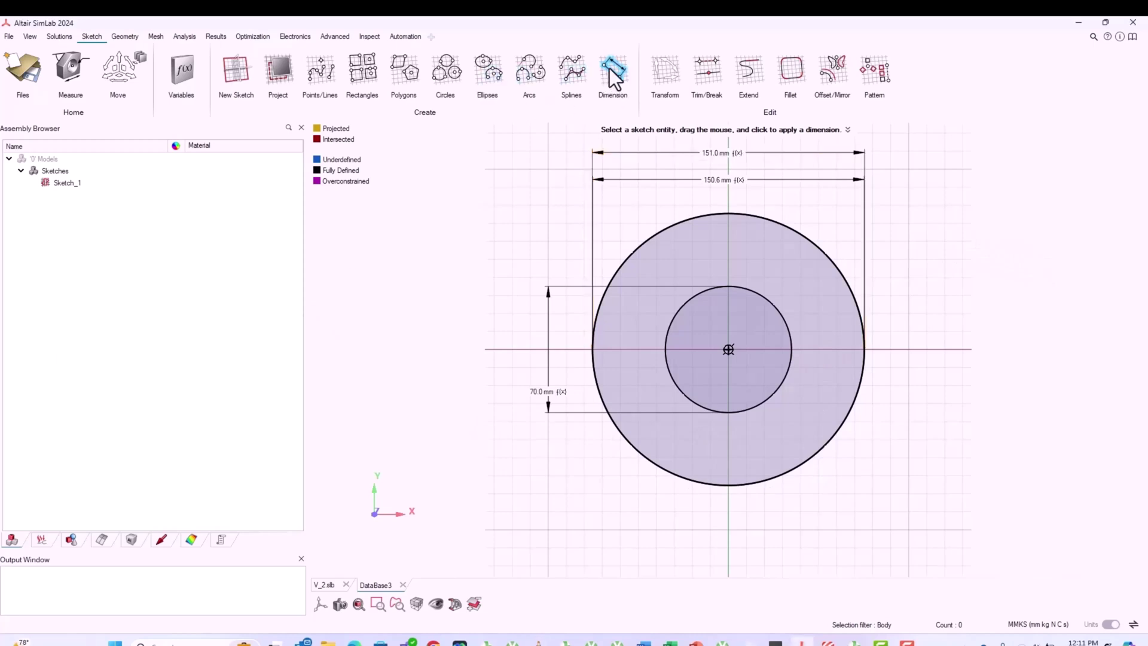
Step: Sketch two lines from the origin past the outer circle: one horizontal, about 93 mm, and one inclined upward, about 94 mm
{"action": "left_click", "coordinate": [331, 73]}
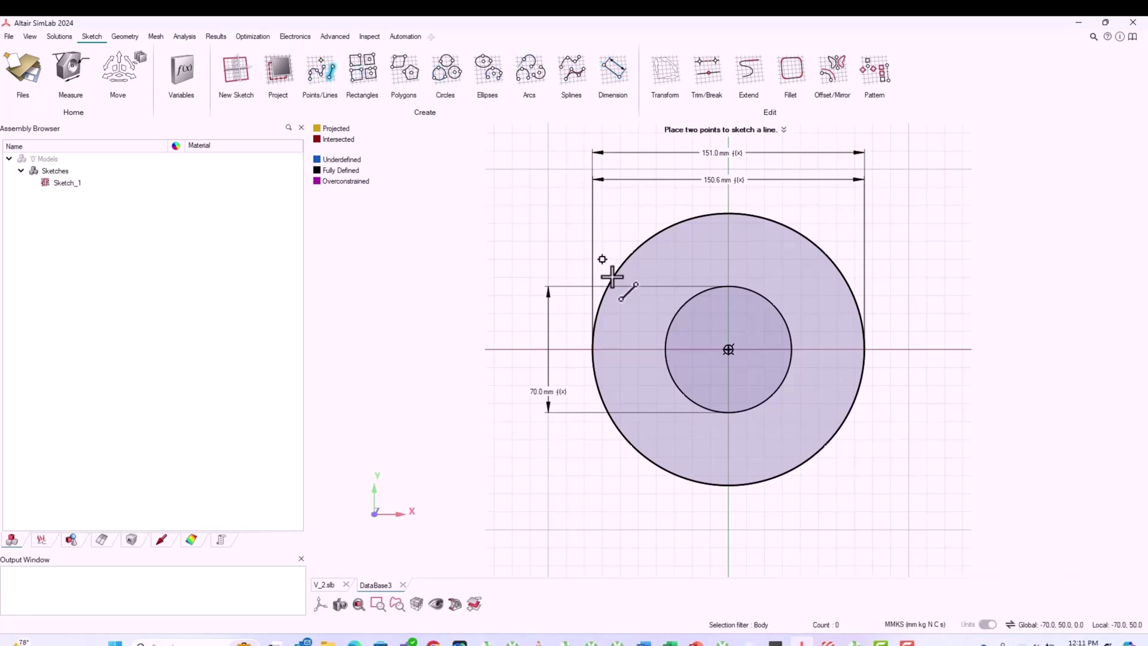
{"action": "left_click", "coordinate": [728, 349]}
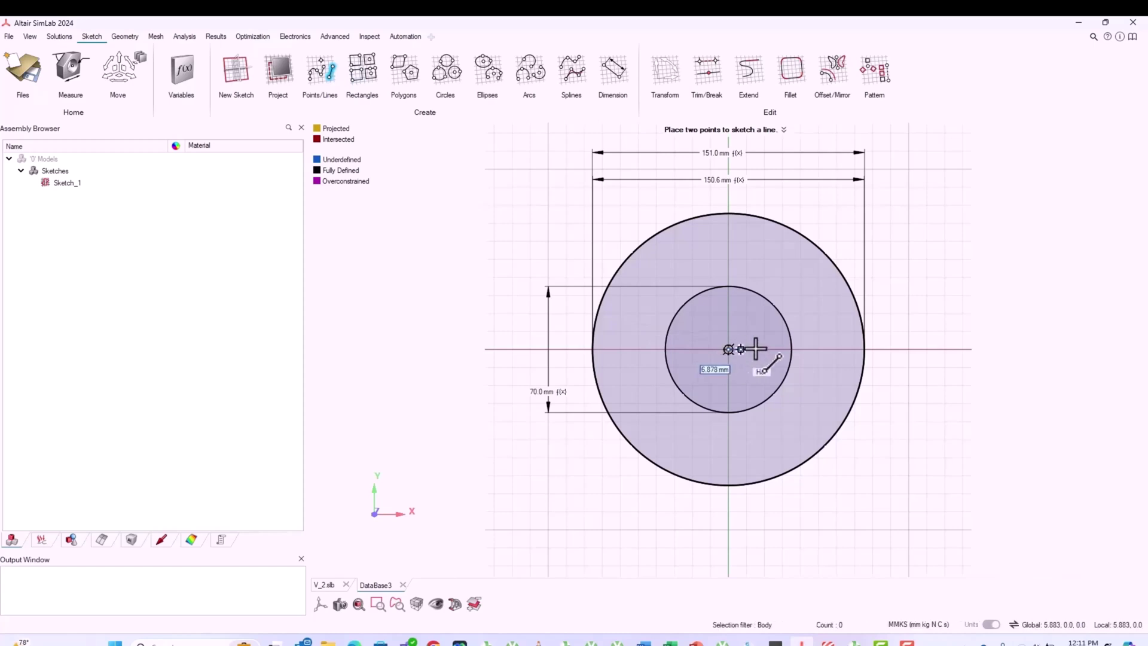
{"action": "left_click", "coordinate": [897, 349]}
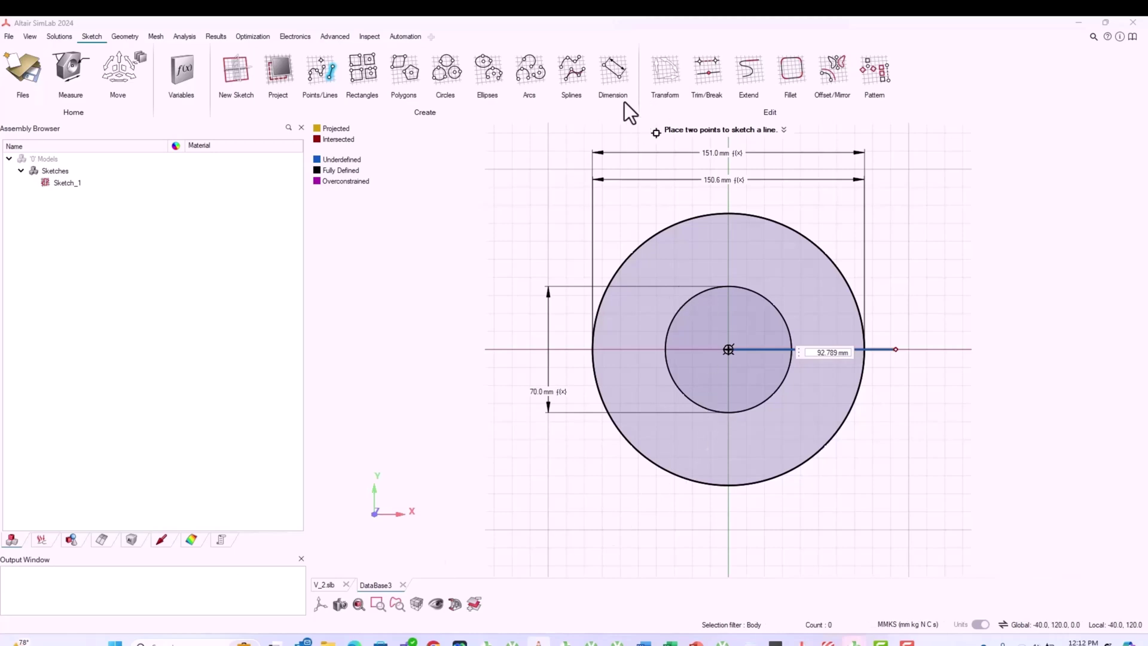
{"action": "left_click", "coordinate": [739, 350]}
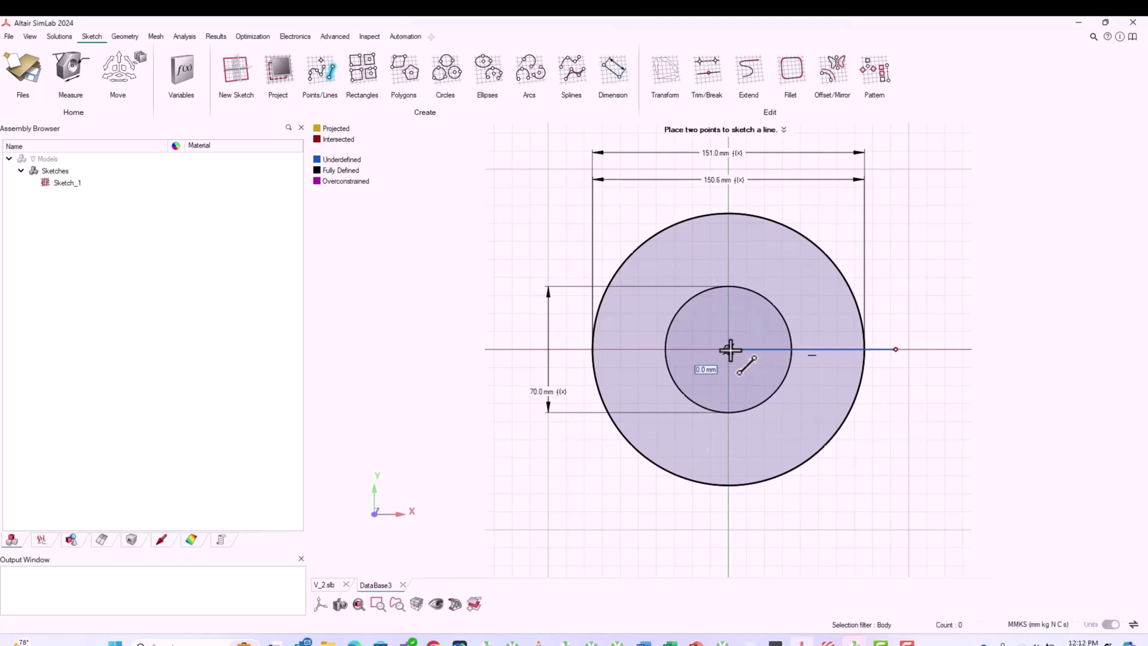
{"action": "left_click", "coordinate": [873, 262]}
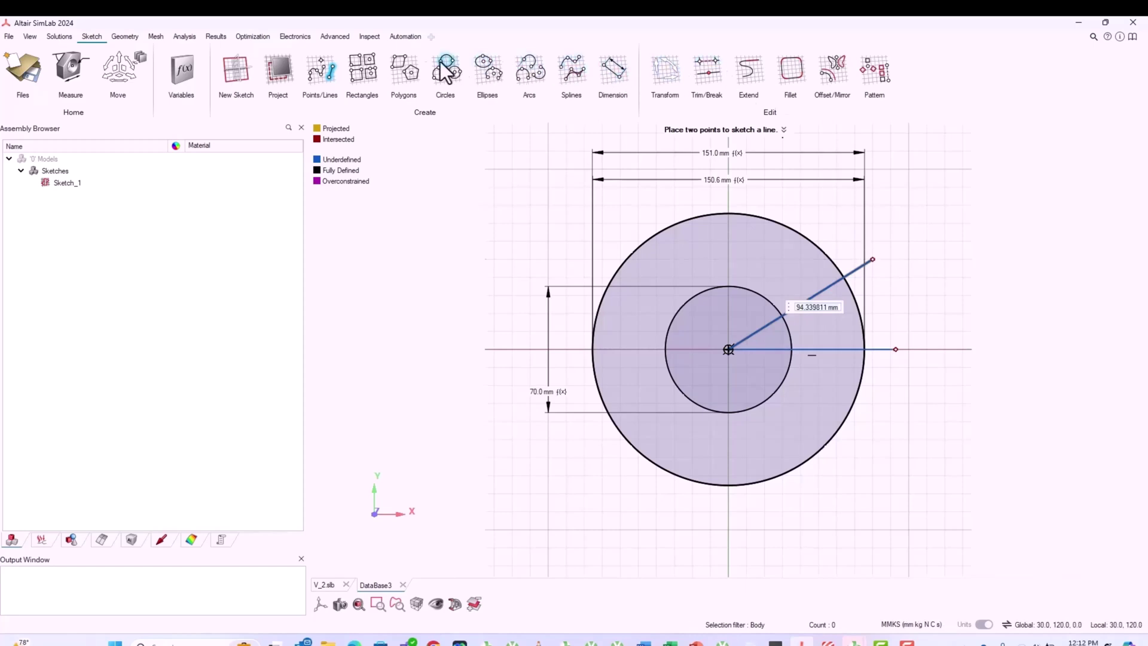
Step: Trim the circles to the arcs between the two lines and remove the line ends extending beyond the outer arc
{"action": "left_click", "coordinate": [704, 62]}
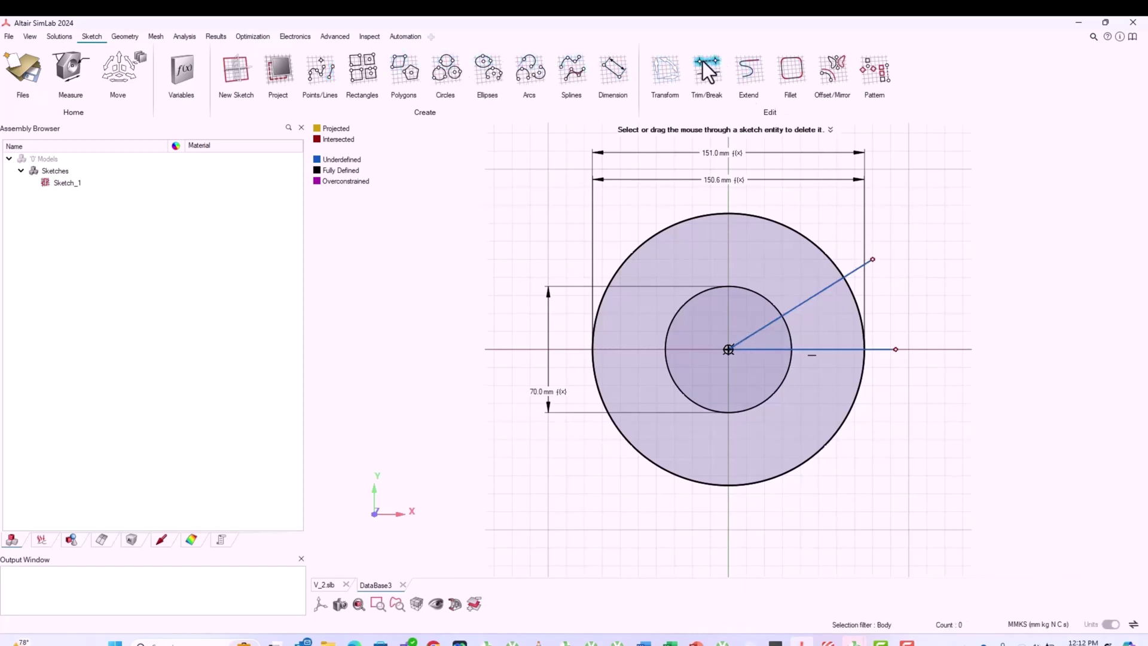
{"action": "left_click", "coordinate": [765, 298]}
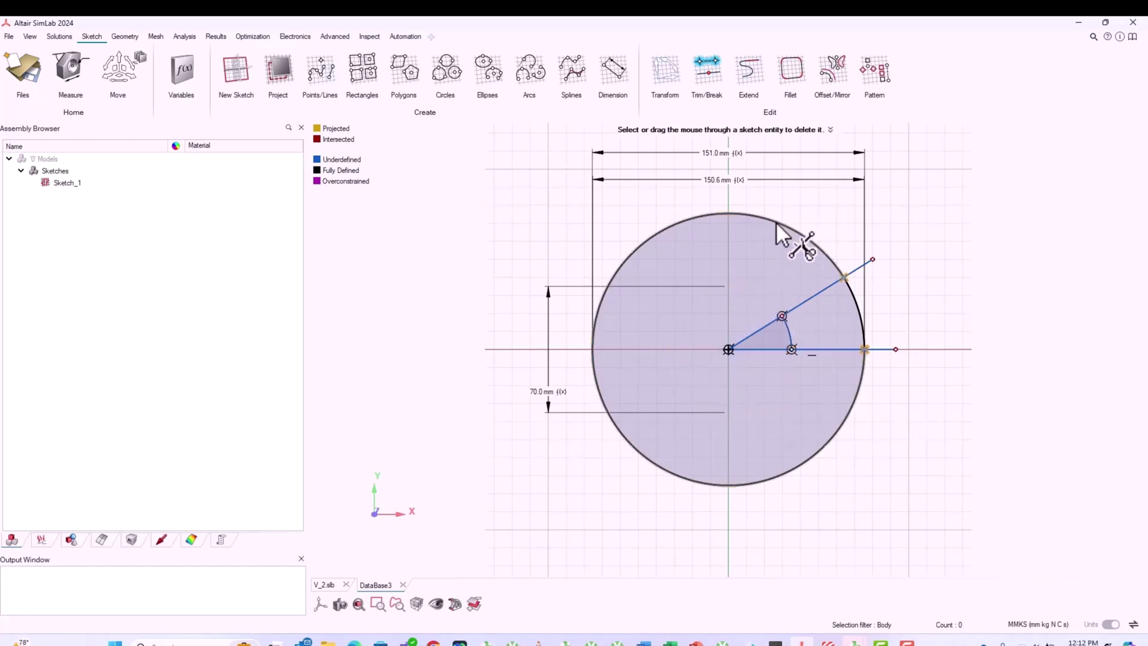
{"action": "left_click", "coordinate": [777, 234]}
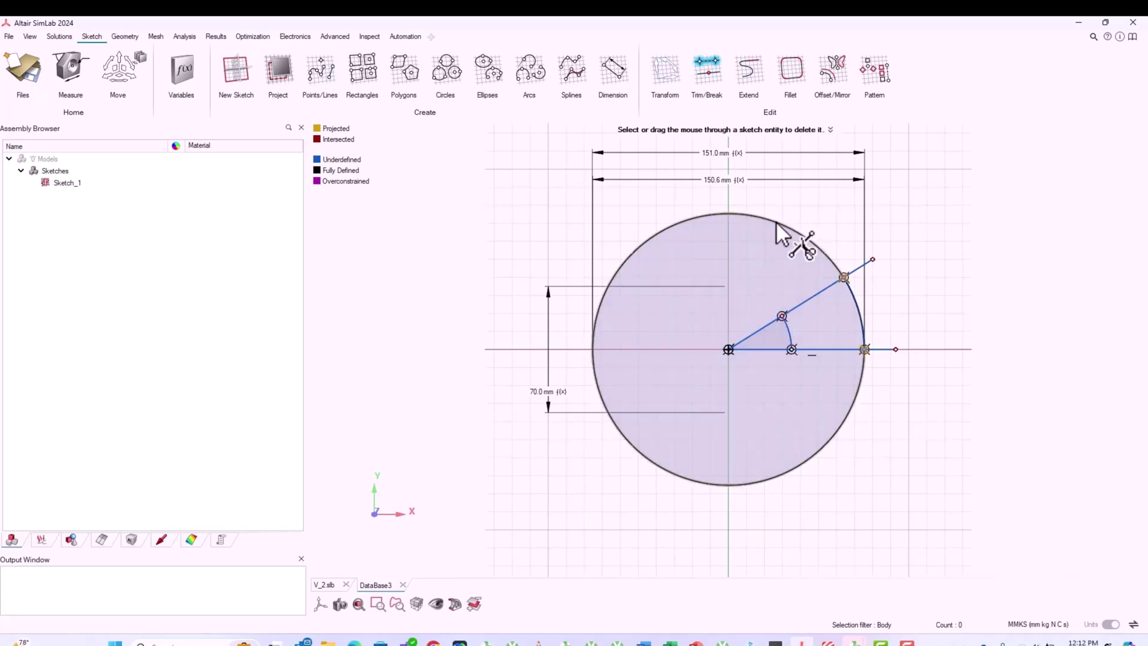
{"action": "left_click", "coordinate": [777, 224]}
{"action": "left_click", "coordinate": [869, 262]}
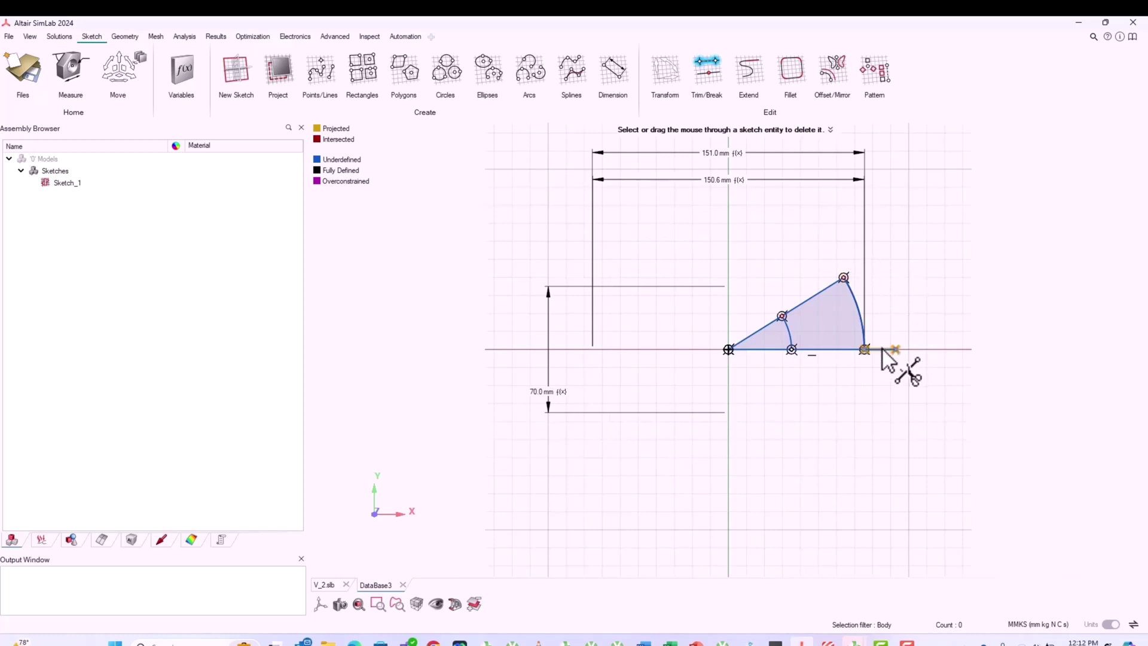
{"action": "left_click", "coordinate": [882, 350]}
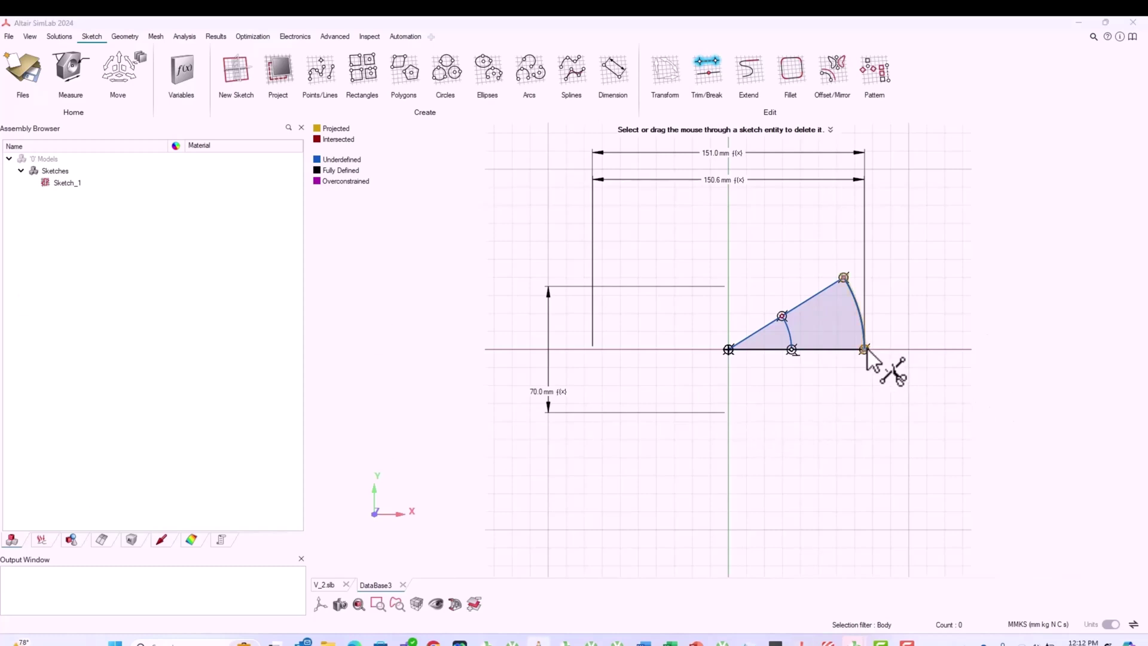
Step: Dimension the angle between the horizontal and inclined lines as variable A1 = 30 degrees
{"action": "scroll", "coordinate": [833, 316], "scroll_direction": "up", "scroll_amount": 3}
{"action": "scroll", "coordinate": [833, 316], "scroll_direction": "up", "scroll_amount": 5}
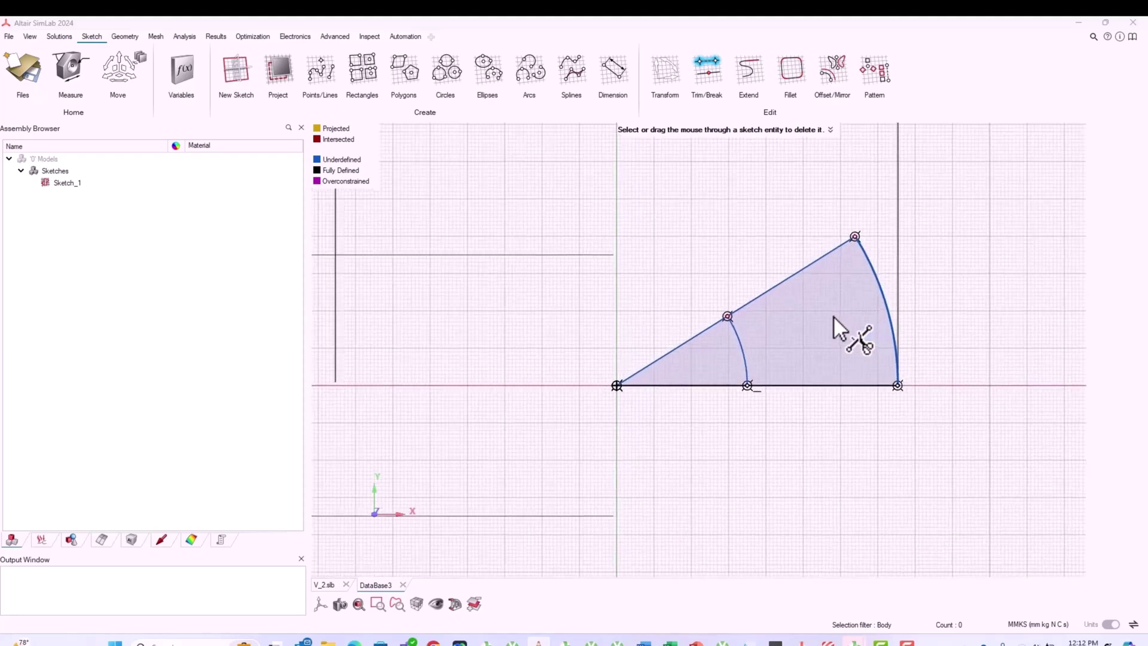
{"action": "scroll", "coordinate": [833, 314], "scroll_direction": "up", "scroll_amount": 3}
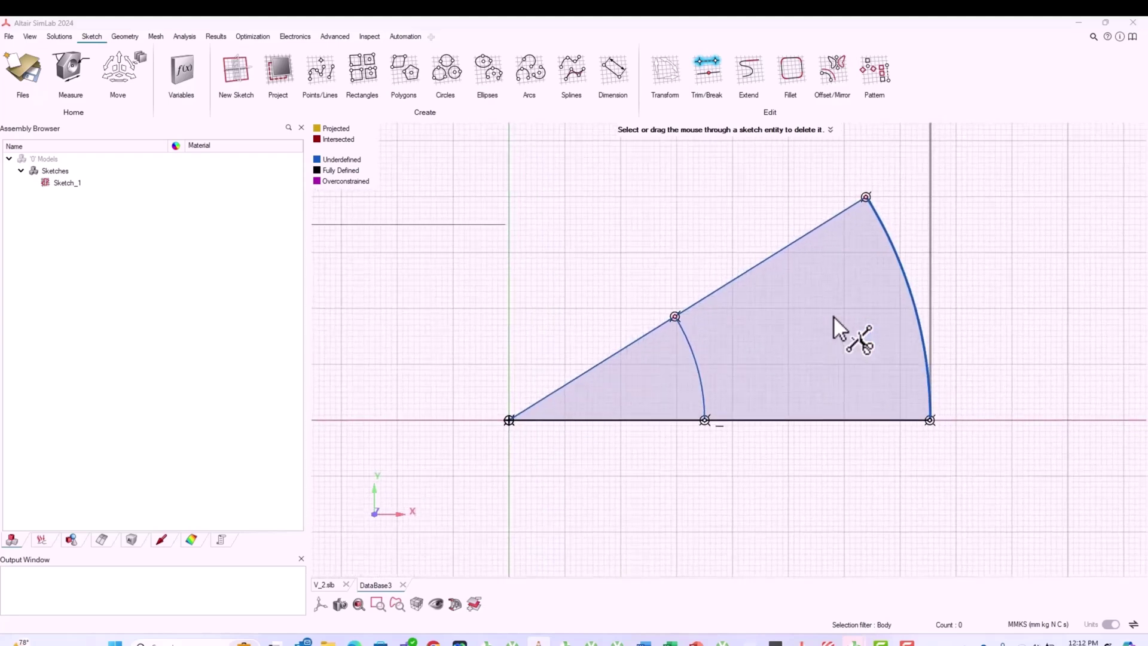
{"action": "left_click", "coordinate": [614, 69]}
{"action": "left_click", "coordinate": [717, 433]}
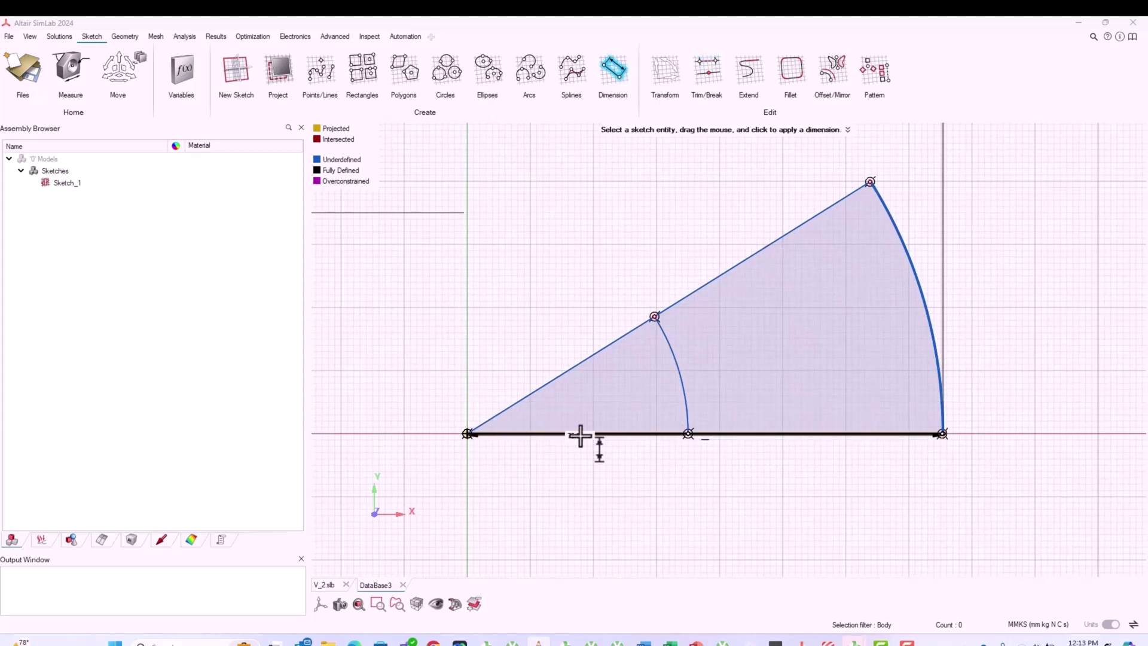
{"action": "left_click", "coordinate": [573, 371]}
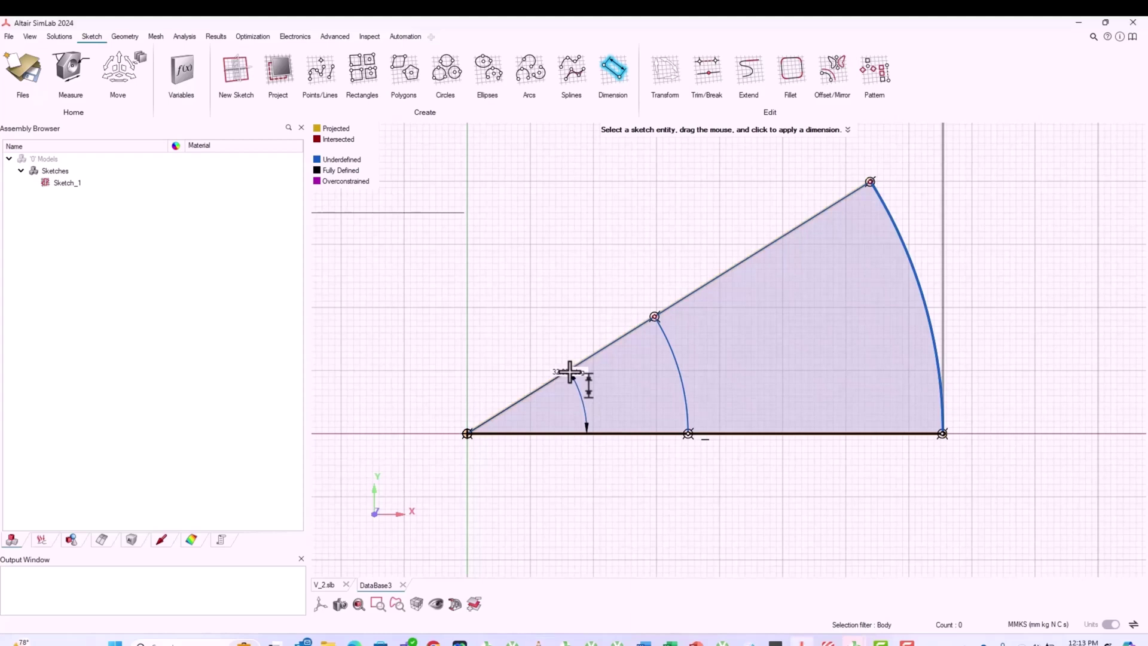
{"action": "left_click", "coordinate": [569, 373]}
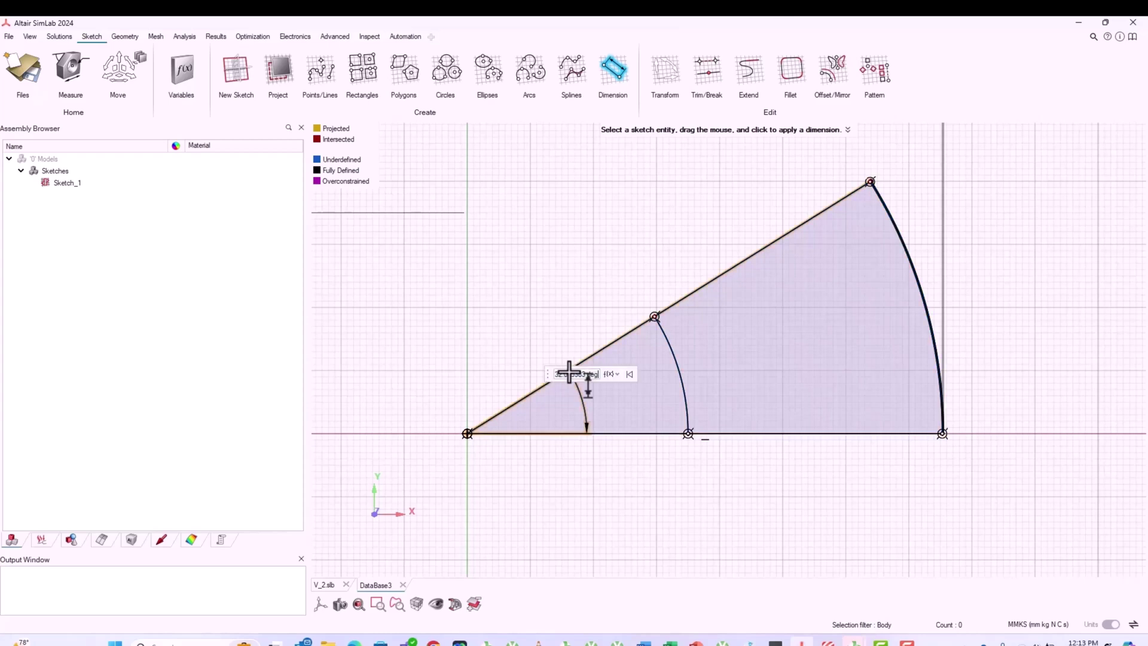
{"action": "left_click", "coordinate": [627, 386]}
{"action": "left_click", "coordinate": [571, 374]}
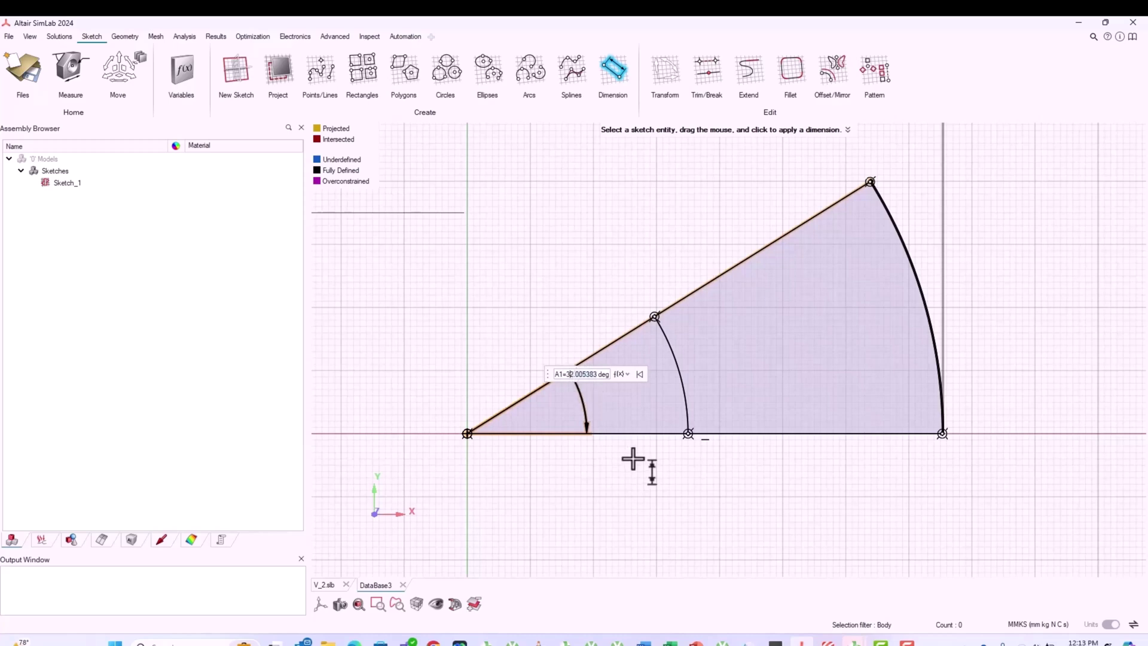
{"action": "key", "text": "Delete"}
{"action": "key", "text": "Delete"}
{"action": "key", "text": "Delete"}
{"action": "key", "text": "Delete"}
{"action": "key", "text": "Delete"}
{"action": "key", "text": "Delete"}
{"action": "key", "text": "Delete"}
{"action": "key", "text": "Delete"}
{"action": "type", "text": "0"}
{"action": "key", "text": "Return"}
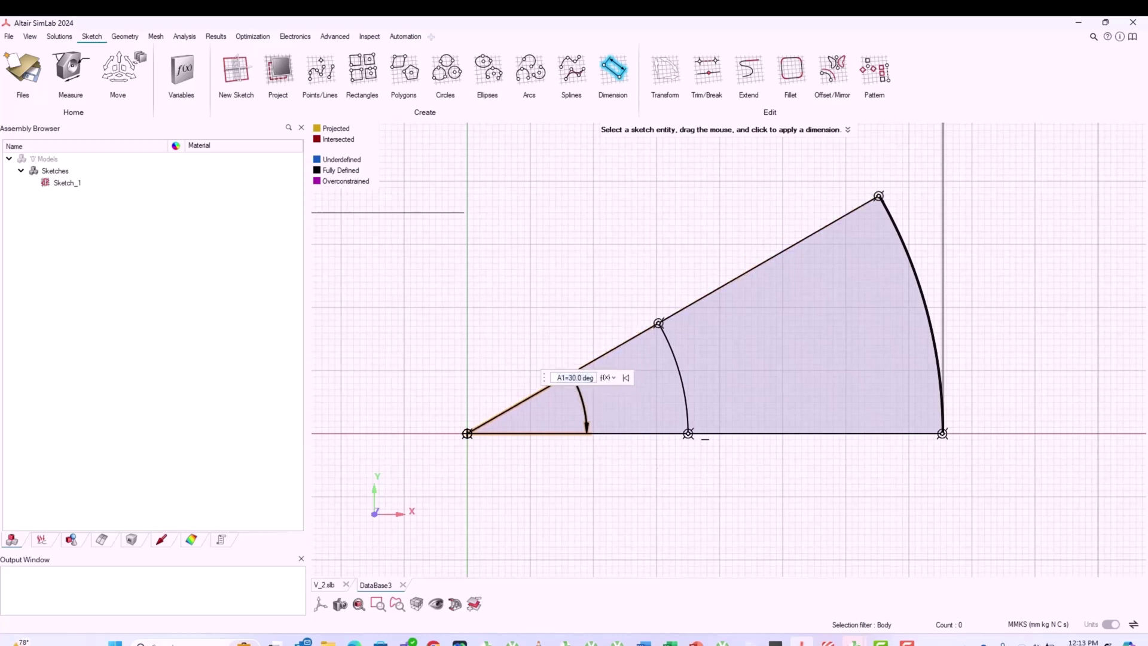
Step: Place a sketch point inside the sector at about (57, 5) and draw a line about 57 mm long from the origin to it
{"action": "left_click", "coordinate": [322, 60]}
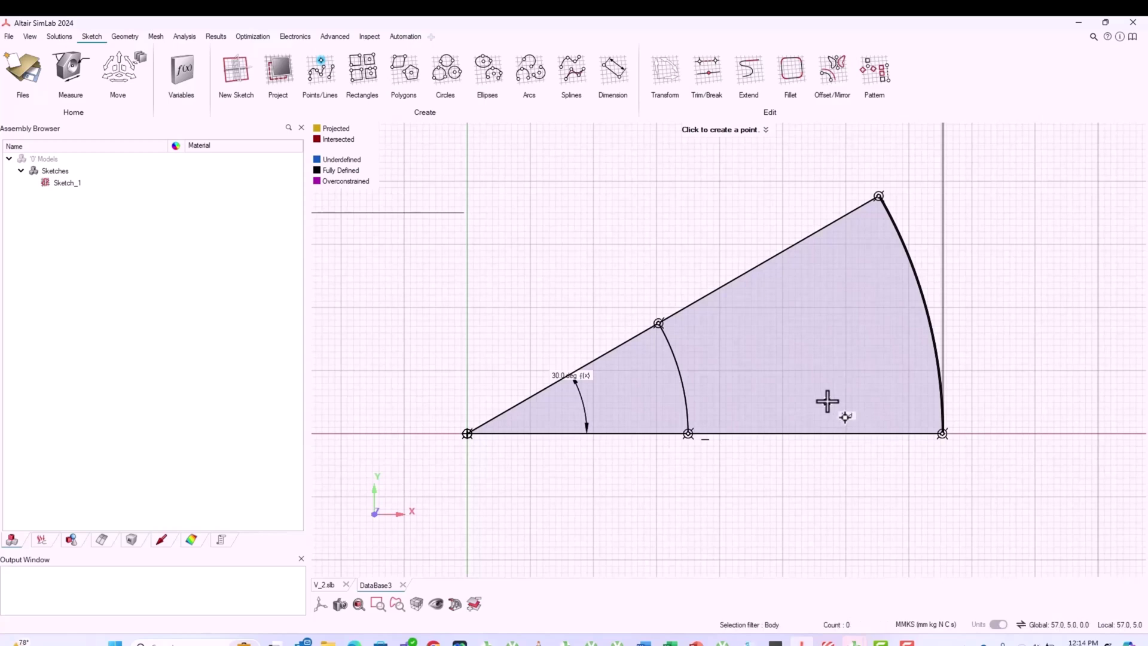
{"action": "left_click", "coordinate": [846, 414]}
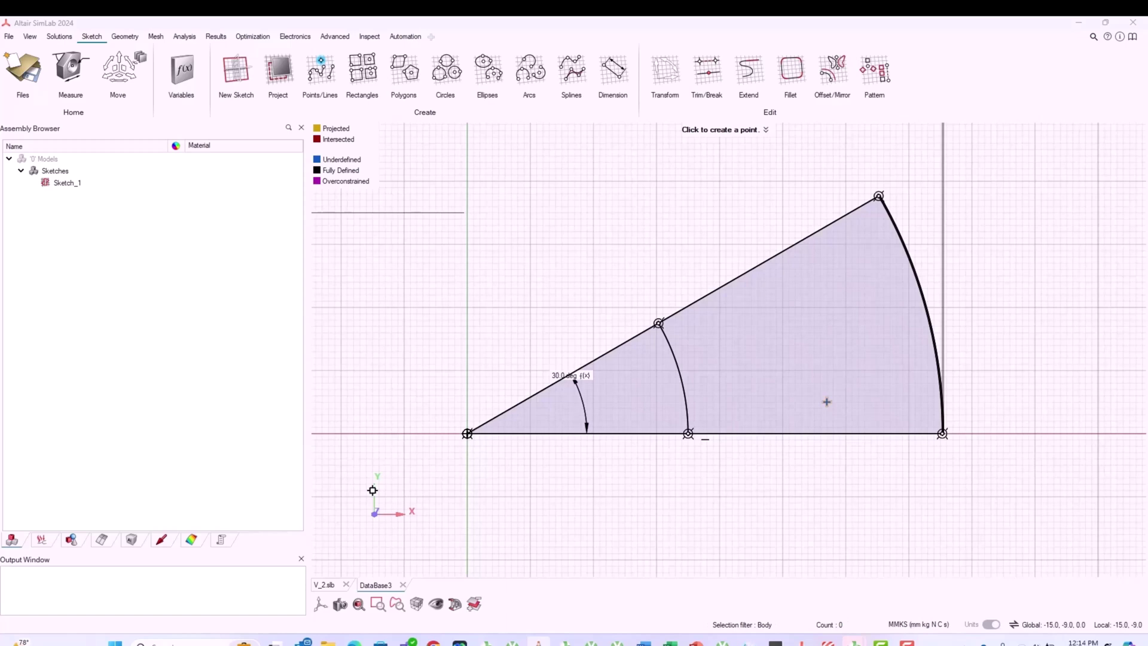
{"action": "left_click", "coordinate": [329, 71]}
{"action": "left_click", "coordinate": [467, 433]}
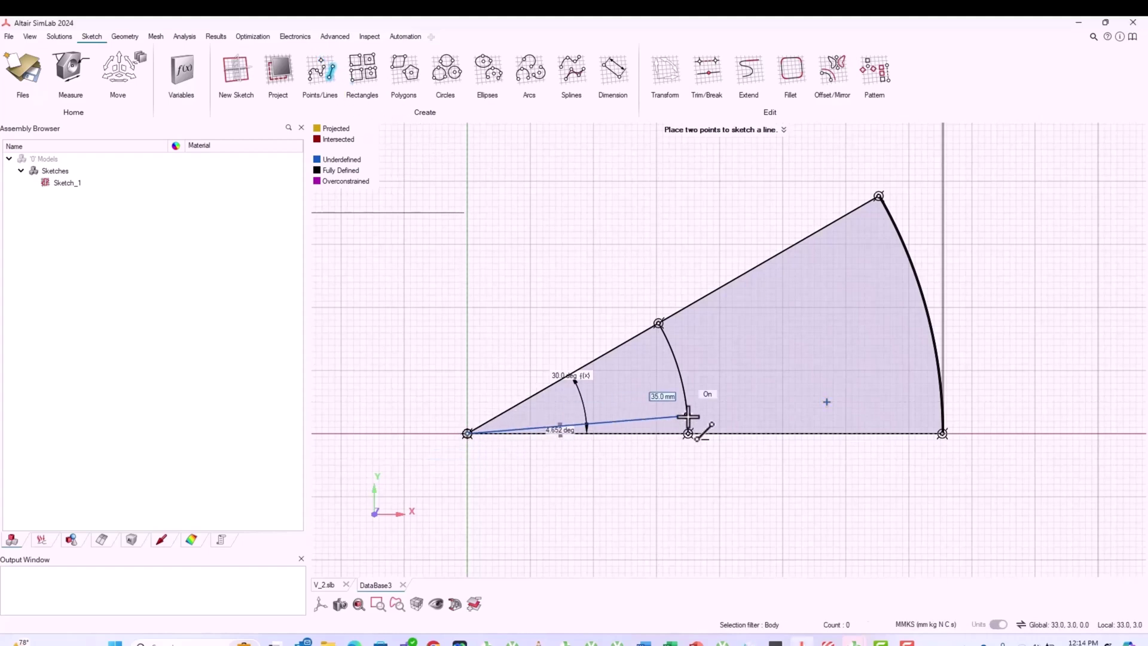
{"action": "left_click", "coordinate": [828, 403]}
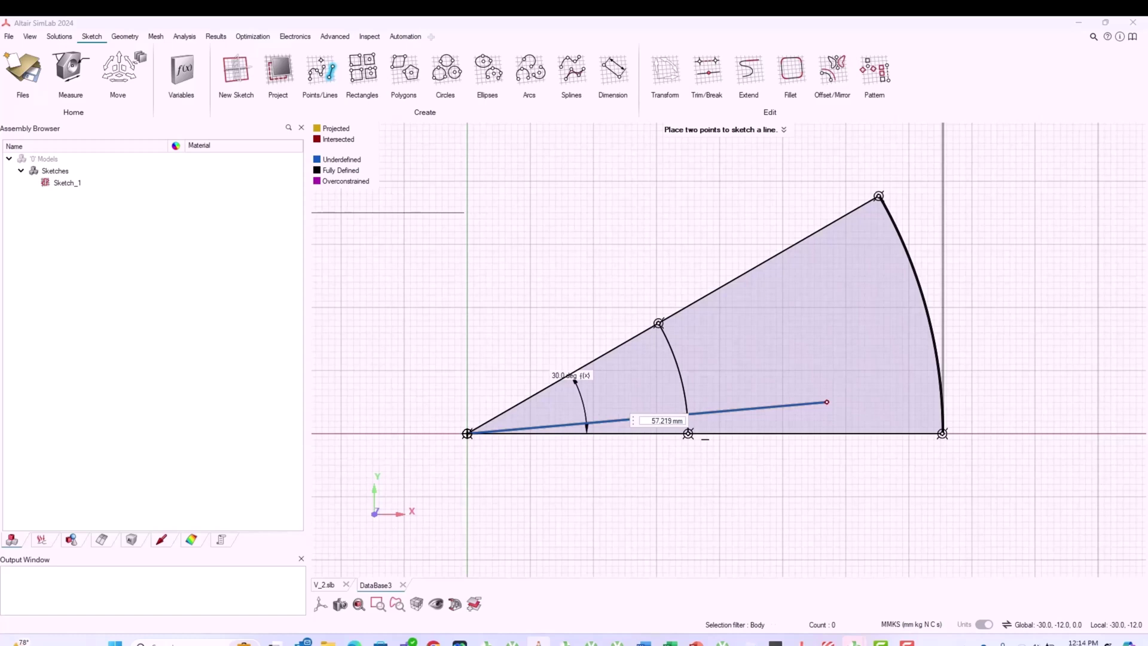
Step: Dimension the length of the new line from the origin as variable L4 = 56 mm
{"action": "left_click", "coordinate": [620, 72]}
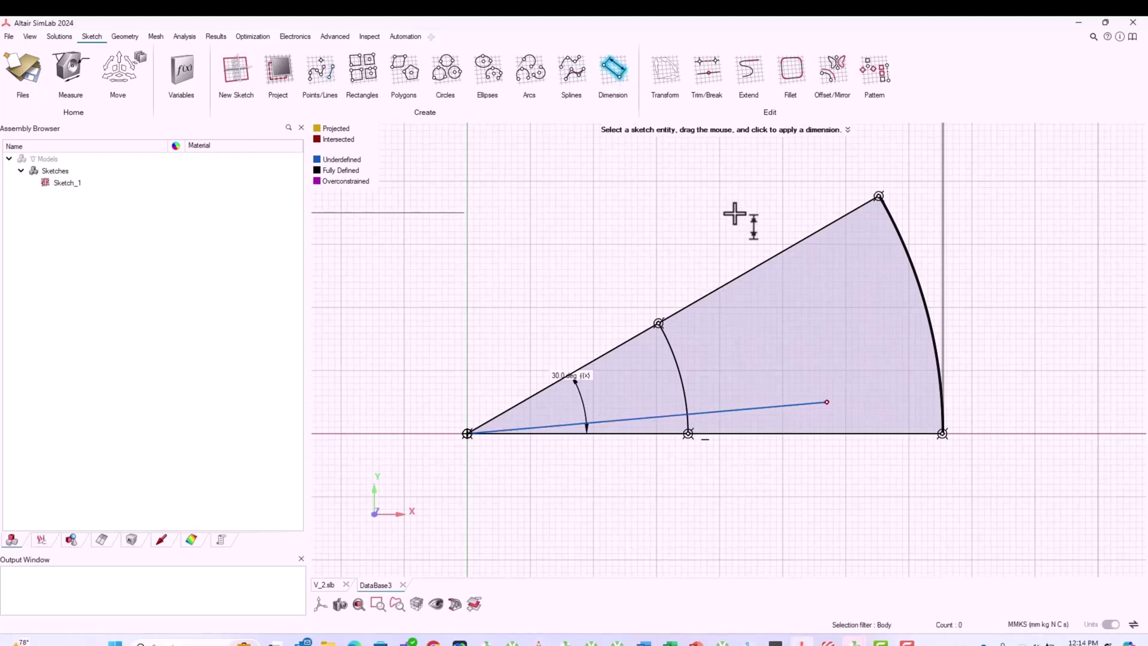
{"action": "left_click", "coordinate": [699, 413]}
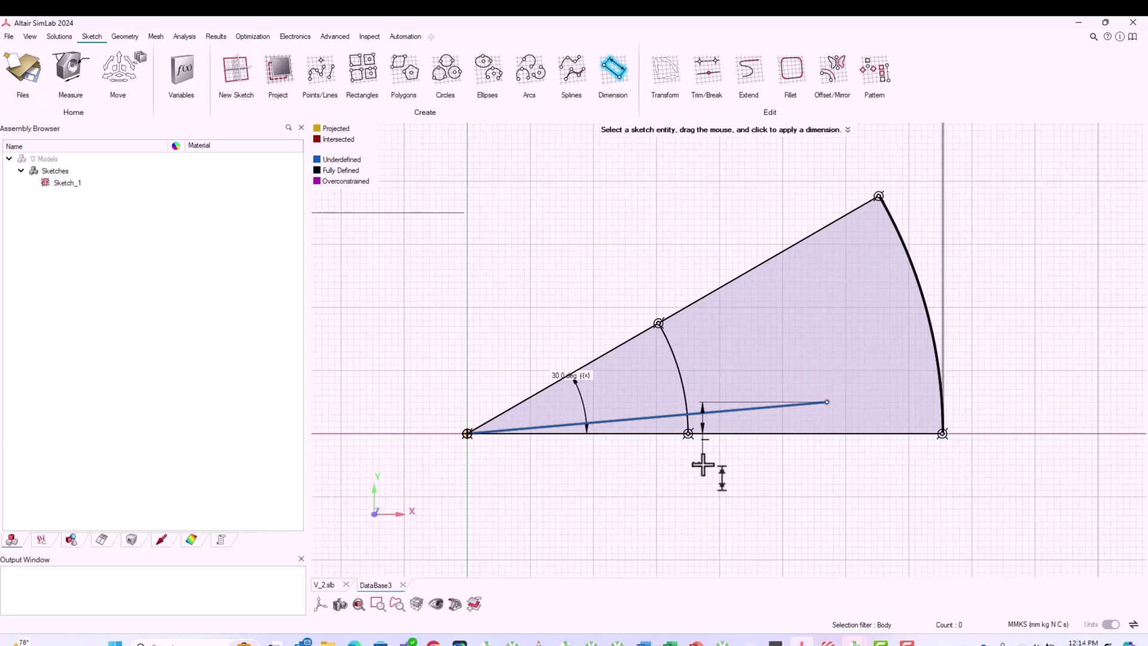
{"action": "left_click", "coordinate": [698, 500]}
{"action": "left_click", "coordinate": [744, 504]}
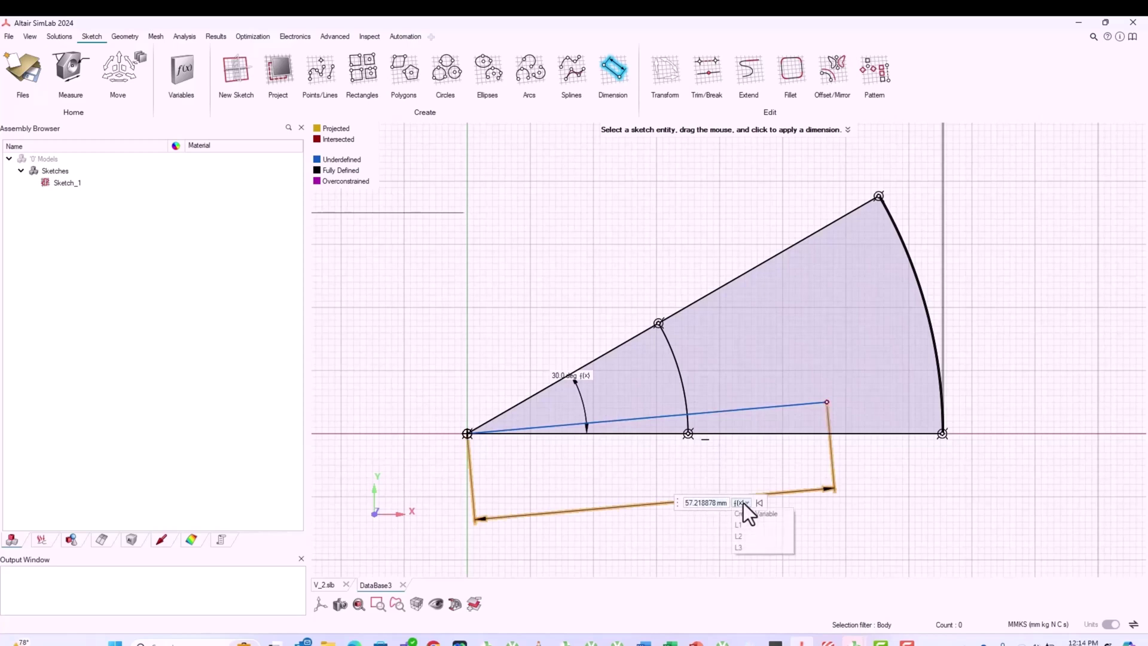
{"action": "left_click", "coordinate": [740, 516]}
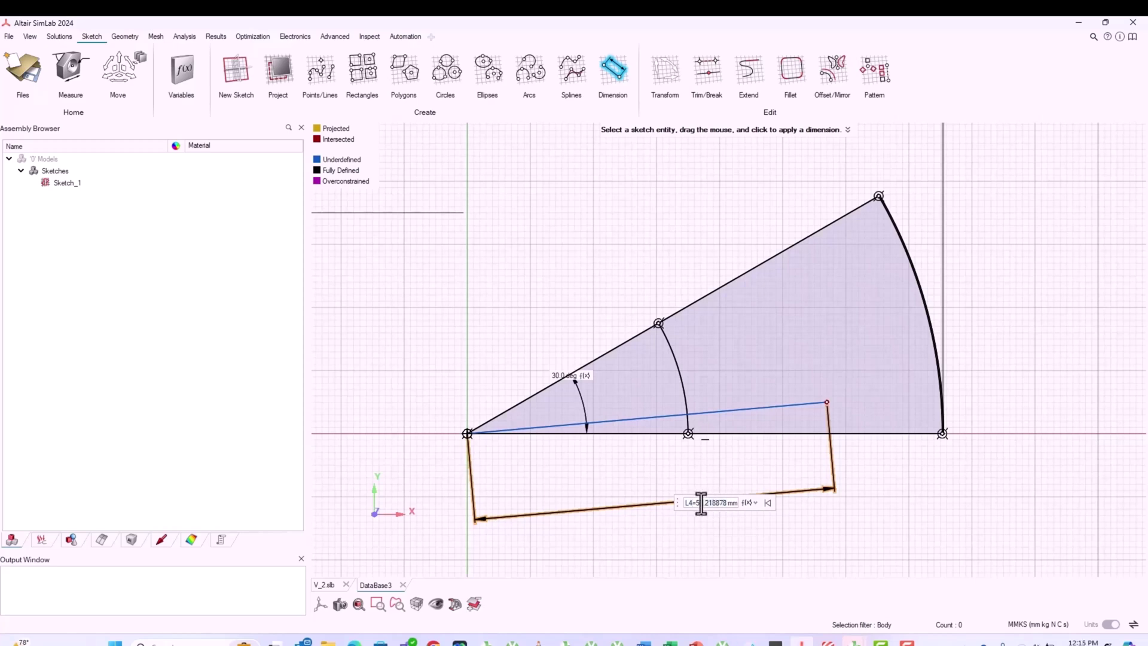
{"action": "type", "text": "56"}
{"action": "key", "text": "Return"}
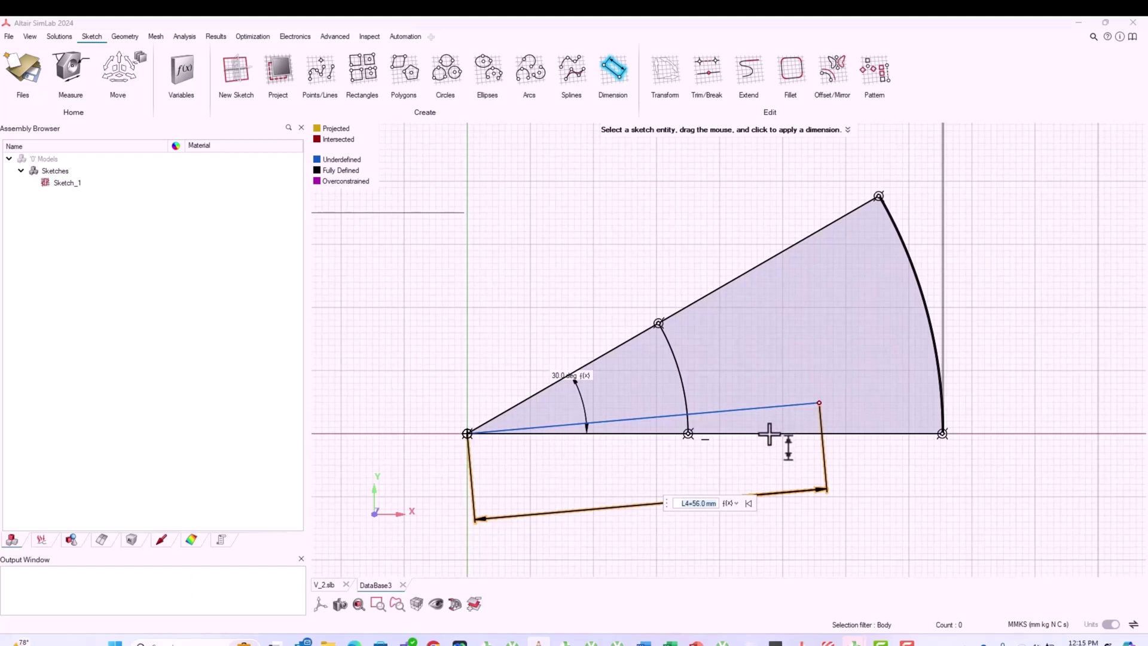
{"action": "key", "text": "Return"}
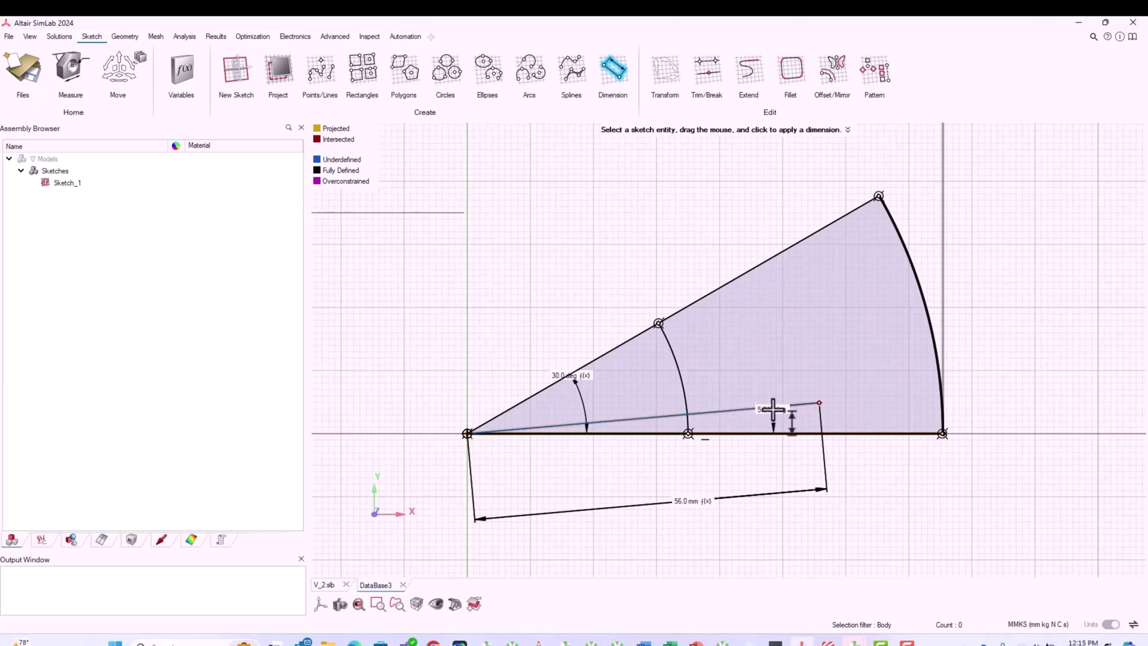
Step: Dimension the angle between the 56 mm line and the horizontal line as variable A2 = 7 degrees
{"action": "left_click", "coordinate": [773, 409]}
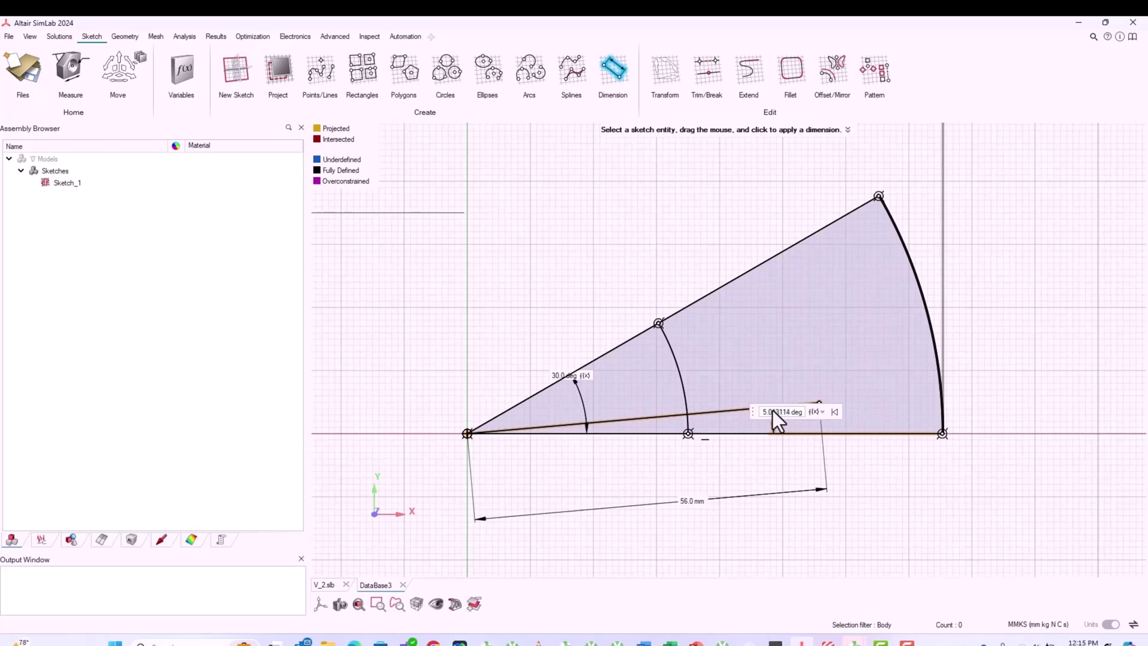
{"action": "left_click", "coordinate": [818, 412]}
{"action": "left_click", "coordinate": [830, 423]}
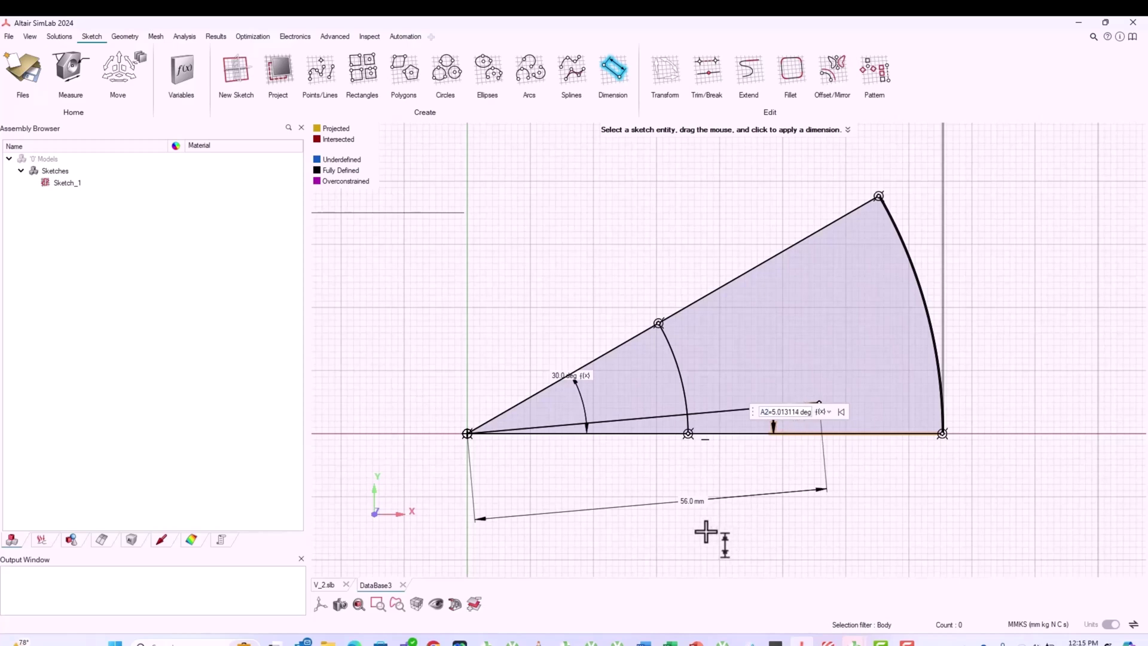
{"action": "key", "text": "BackSpace"}
{"action": "key", "text": "BackSpace"}
{"action": "key", "text": "BackSpace"}
{"action": "key", "text": "BackSpace"}
{"action": "key", "text": "BackSpace"}
{"action": "key", "text": "BackSpace"}
{"action": "key", "text": "BackSpace"}
{"action": "key", "text": "BackSpace"}
{"action": "type", "text": "7"}
{"action": "key", "text": "Return"}
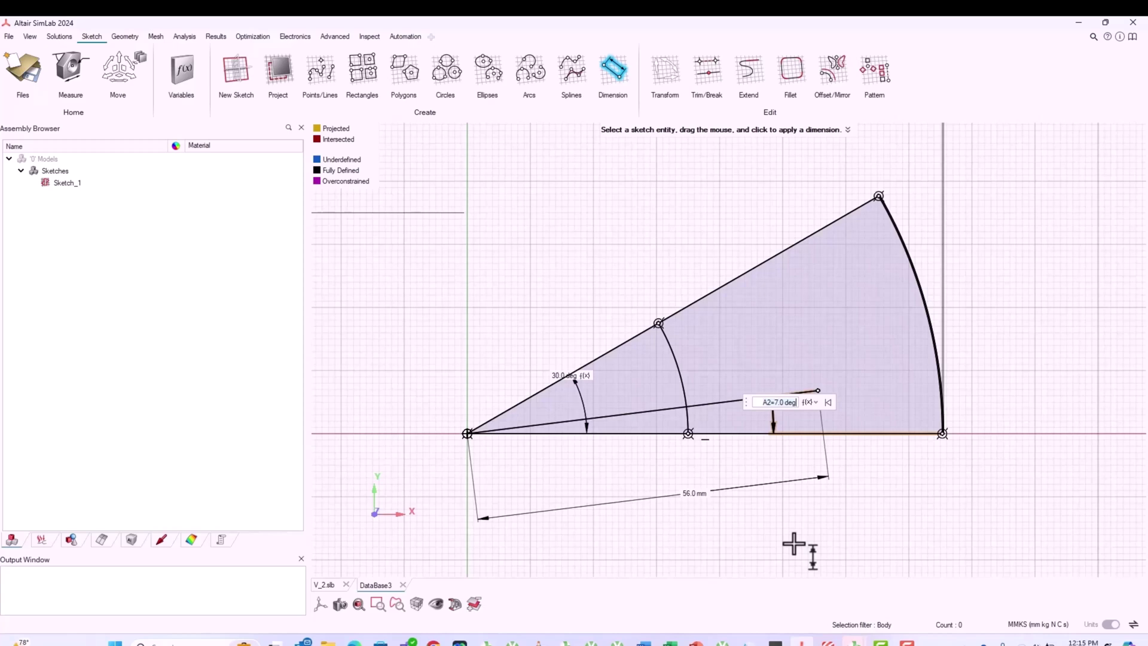
{"action": "key", "text": "Return"}
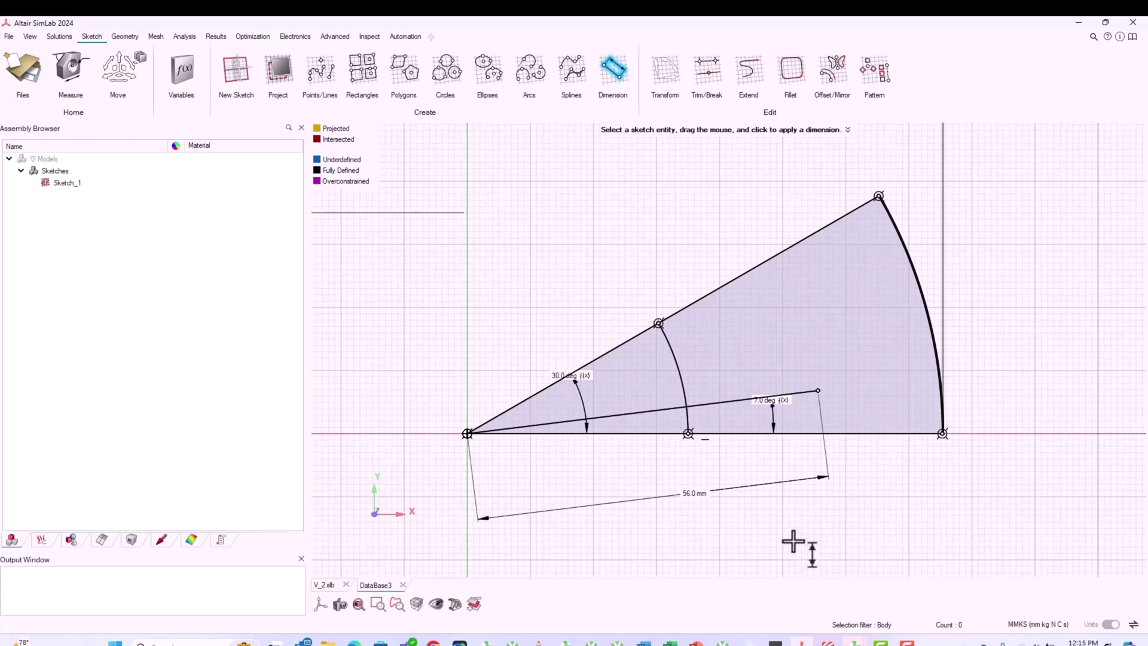
Step: Sketch a narrow, tilted three-corner parallelogram with about 11 mm long sides, starting at the free end of the 56 mm line
{"action": "scroll", "coordinate": [938, 368], "scroll_direction": "up", "scroll_amount": 2}
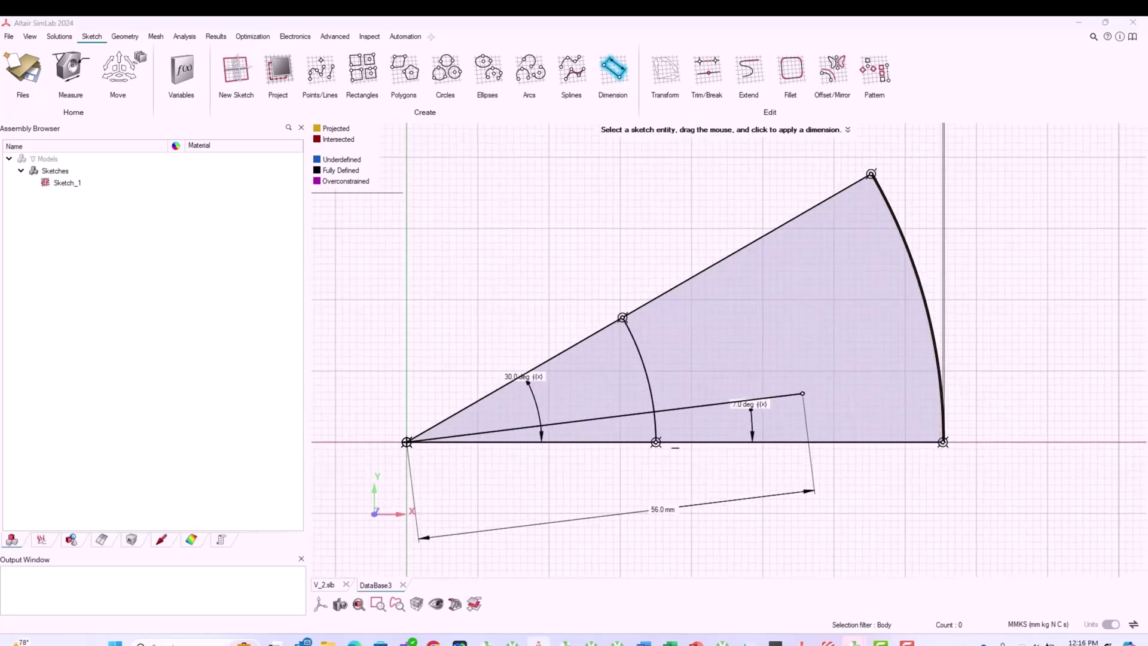
{"action": "left_click", "coordinate": [404, 68]}
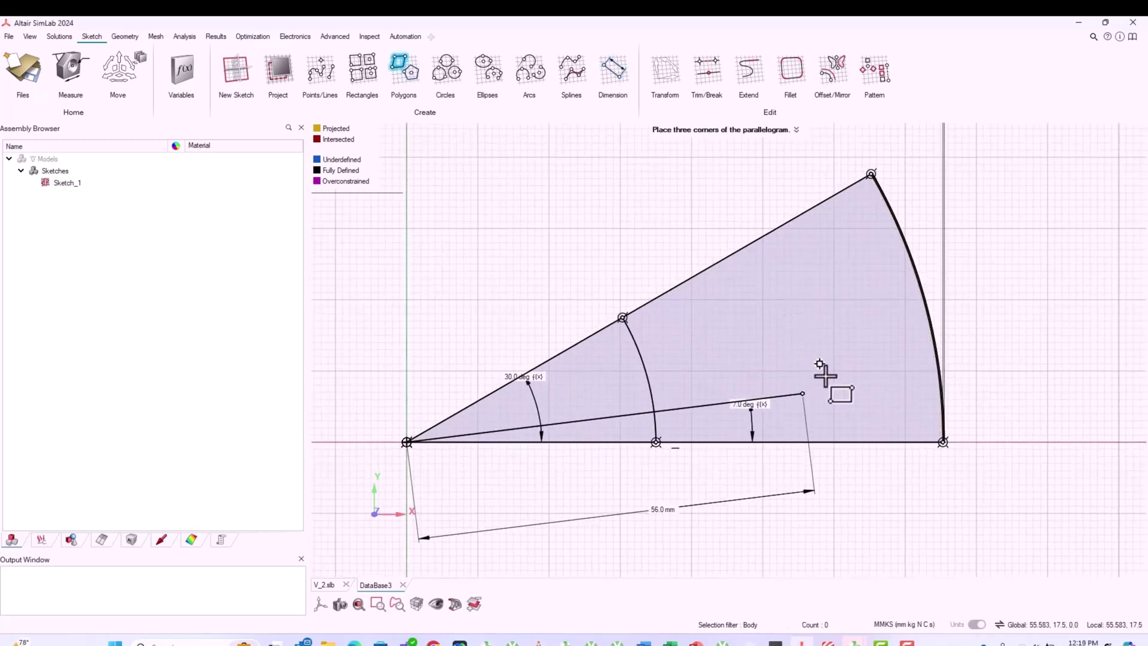
{"action": "left_click", "coordinate": [804, 394]}
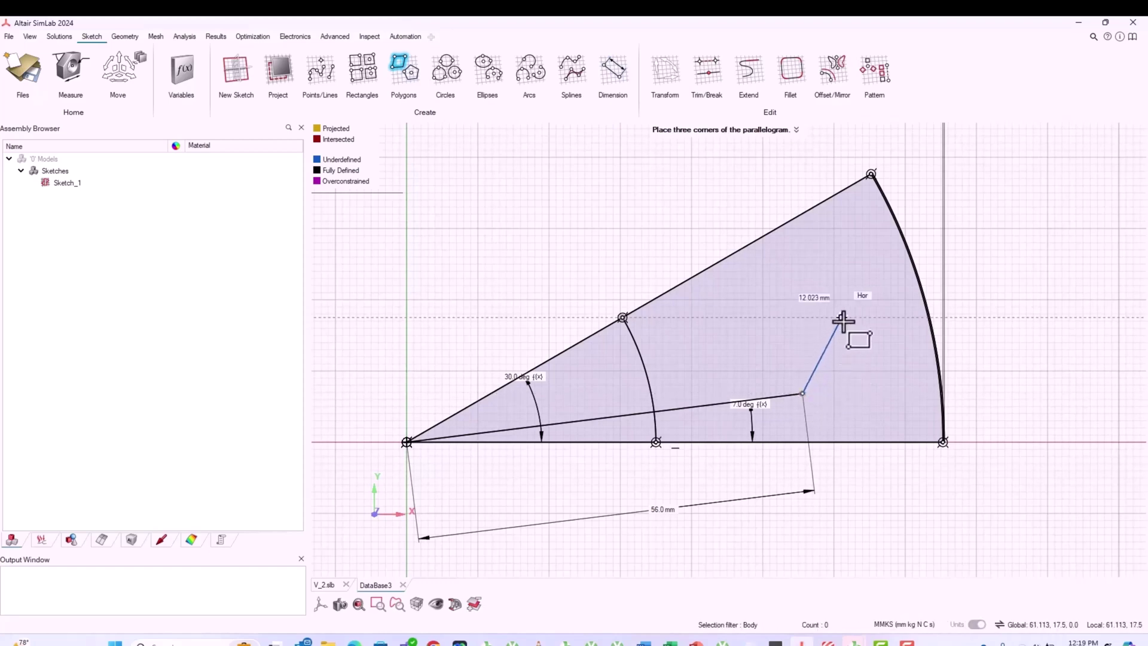
{"action": "left_click", "coordinate": [842, 407]}
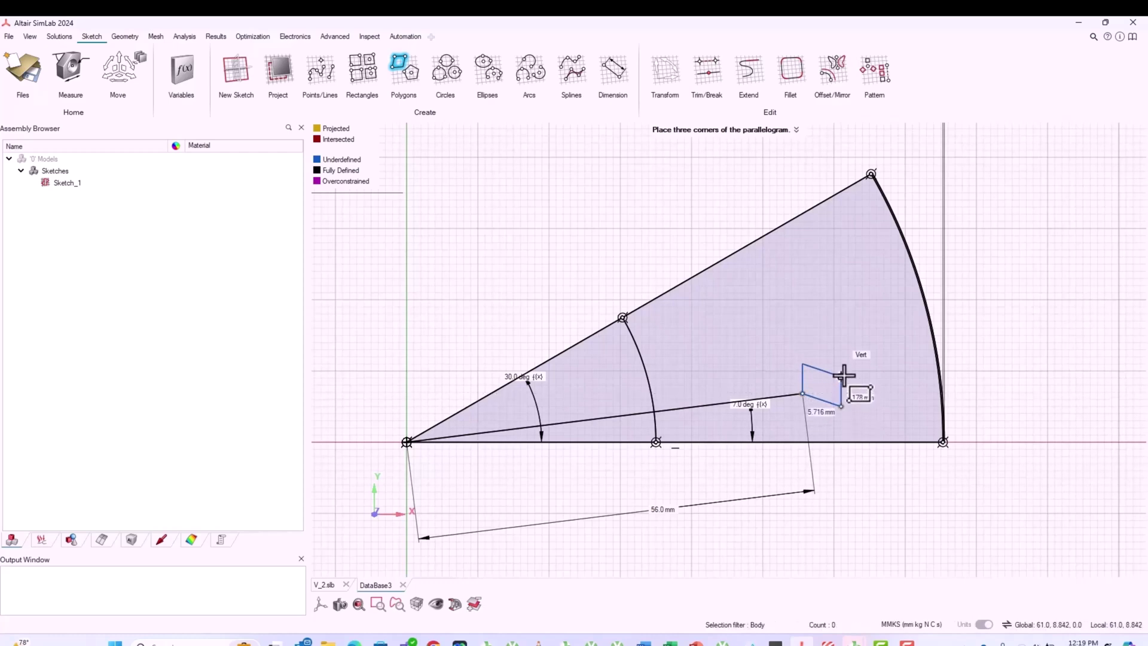
{"action": "left_click", "coordinate": [871, 318]}
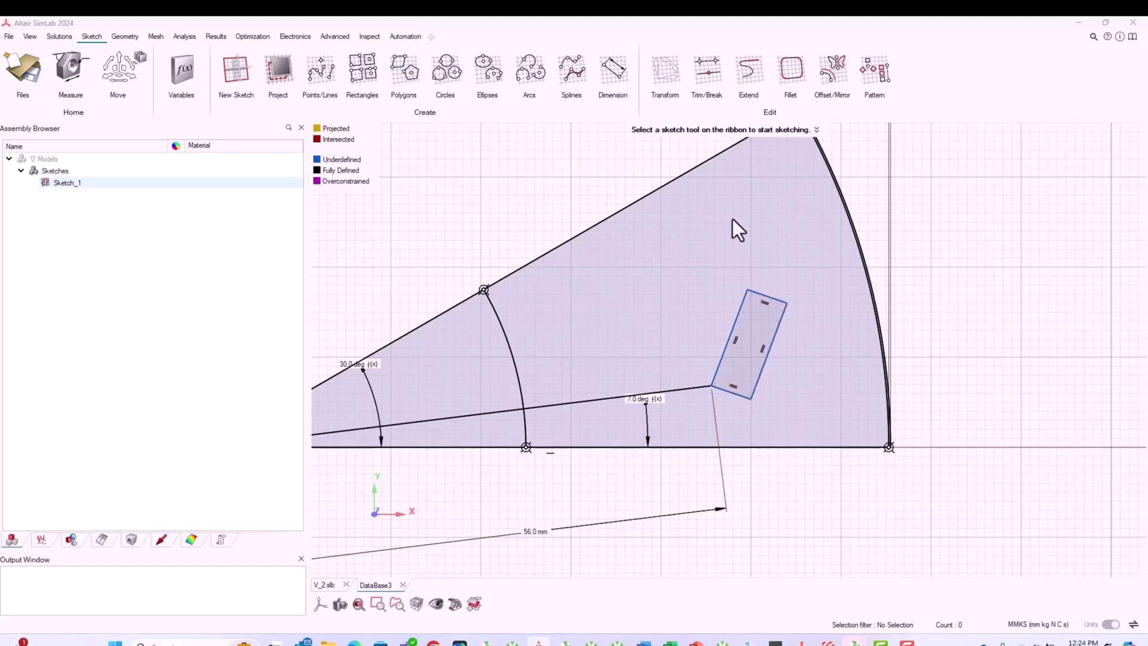
Step: Dimension the angle between the 56 mm line and the parallelogram's lower short side as variable A3 = 155 degrees
{"action": "left_click", "coordinate": [610, 65]}
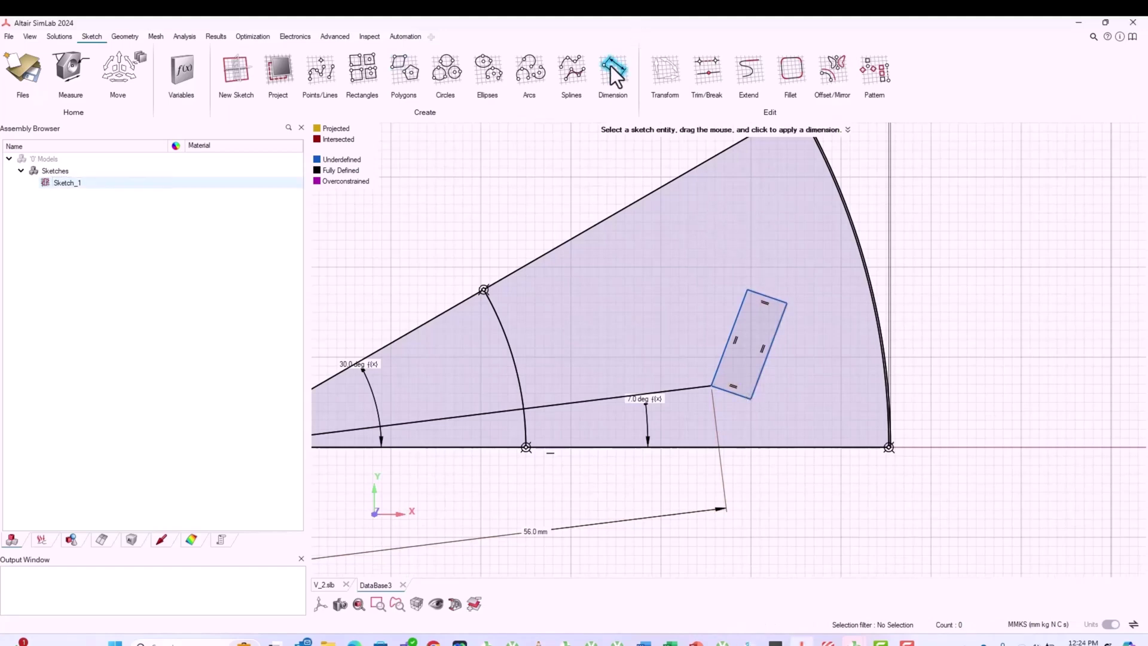
{"action": "left_click", "coordinate": [687, 389]}
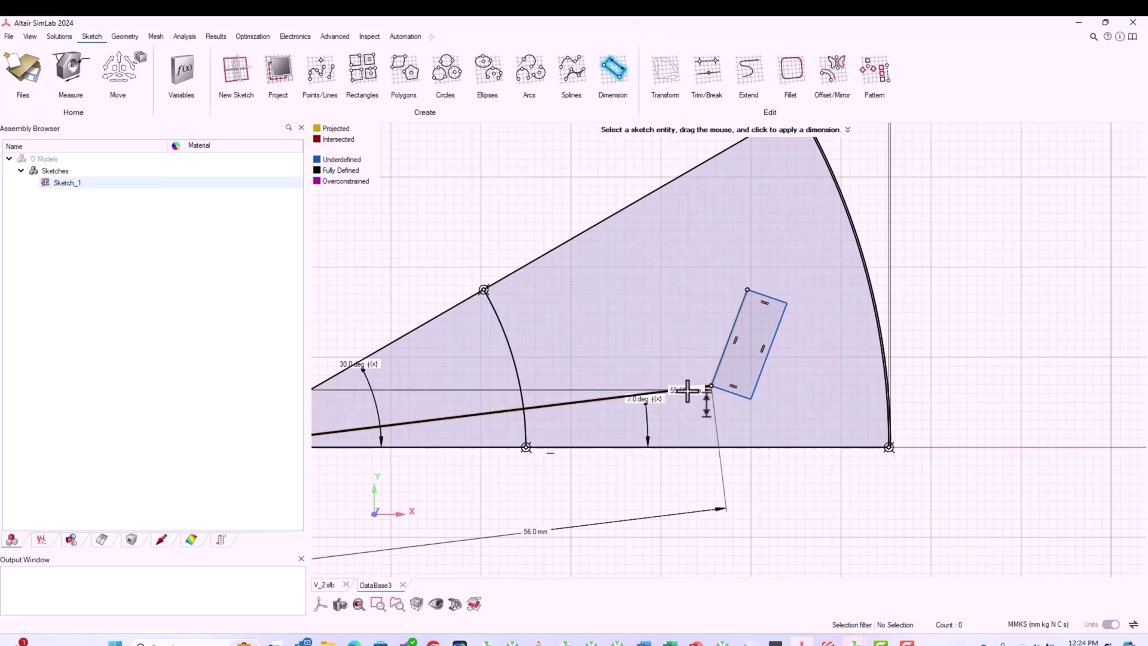
{"action": "left_click", "coordinate": [735, 395]}
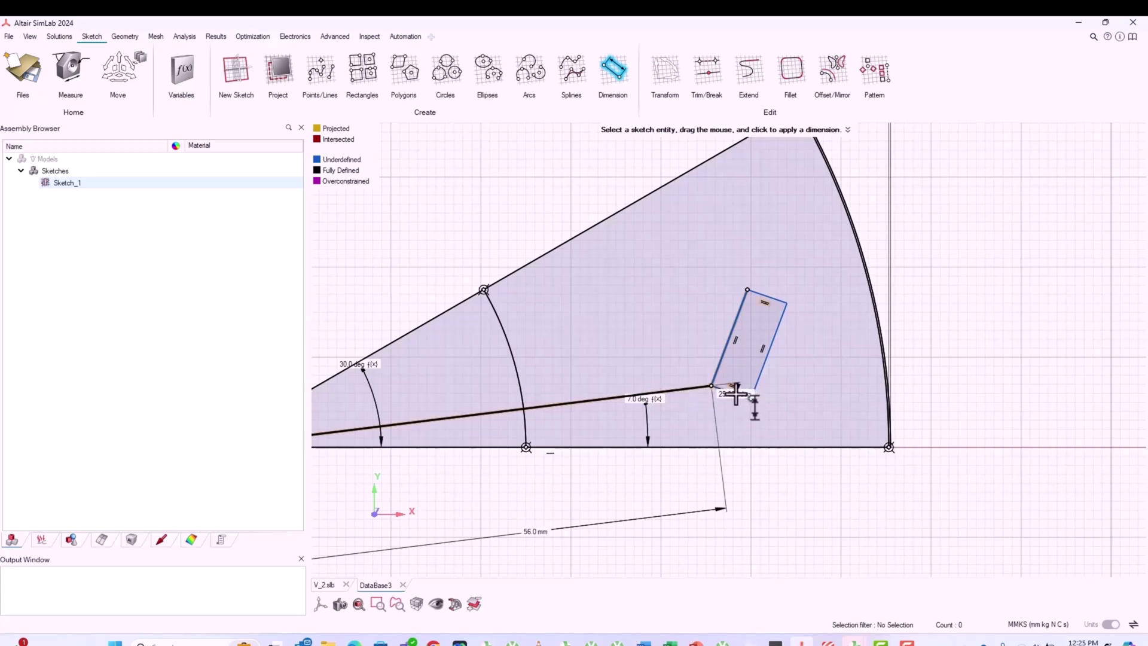
{"action": "left_click", "coordinate": [739, 411]}
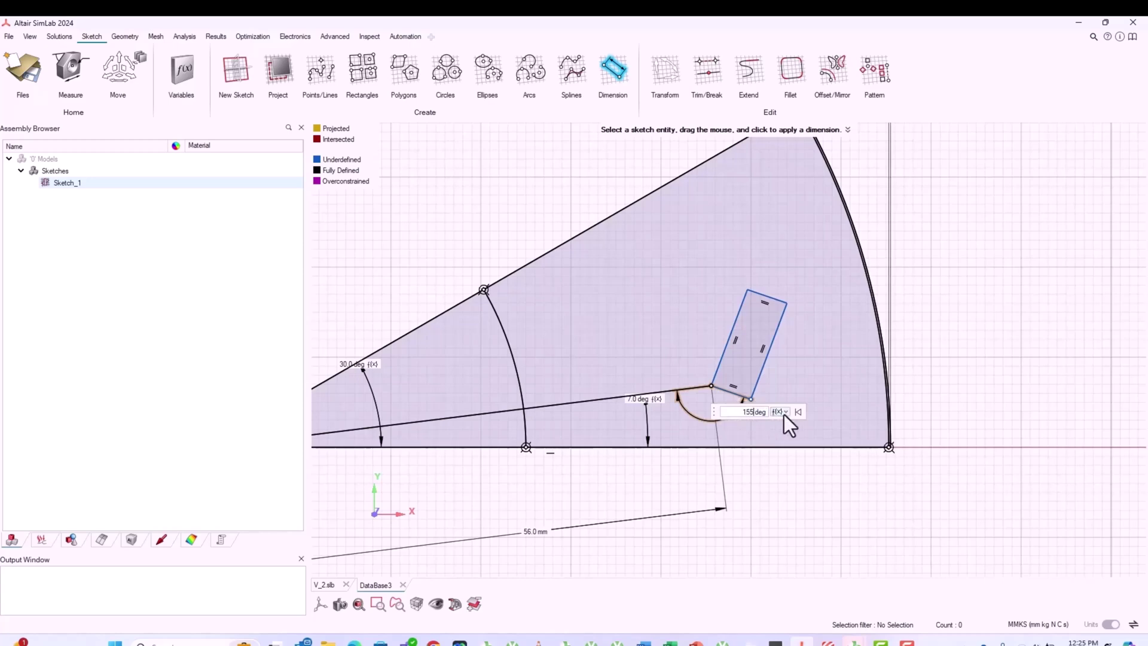
{"action": "key", "text": "Return"}
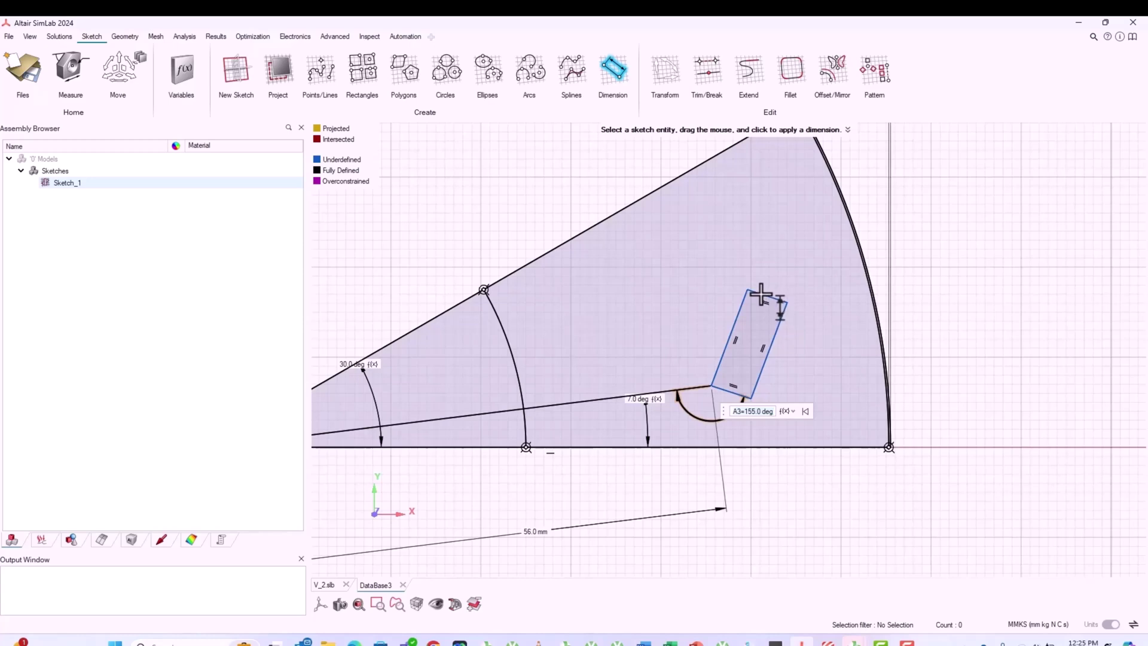
{"action": "key", "text": "Return"}
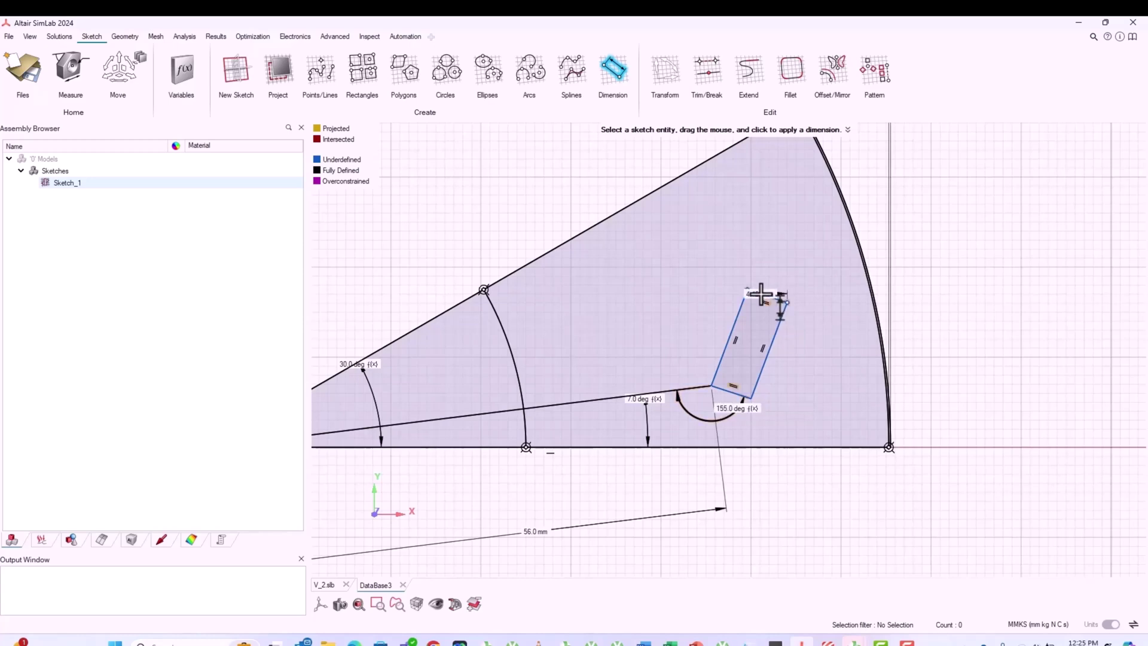
Step: Dimension the horizontal extent of the parallelogram's upper short side as variable DX = 5.2 mm and finish dimensioning
{"action": "left_click", "coordinate": [761, 295]}
{"action": "left_click", "coordinate": [802, 296]}
{"action": "left_click", "coordinate": [807, 309]}
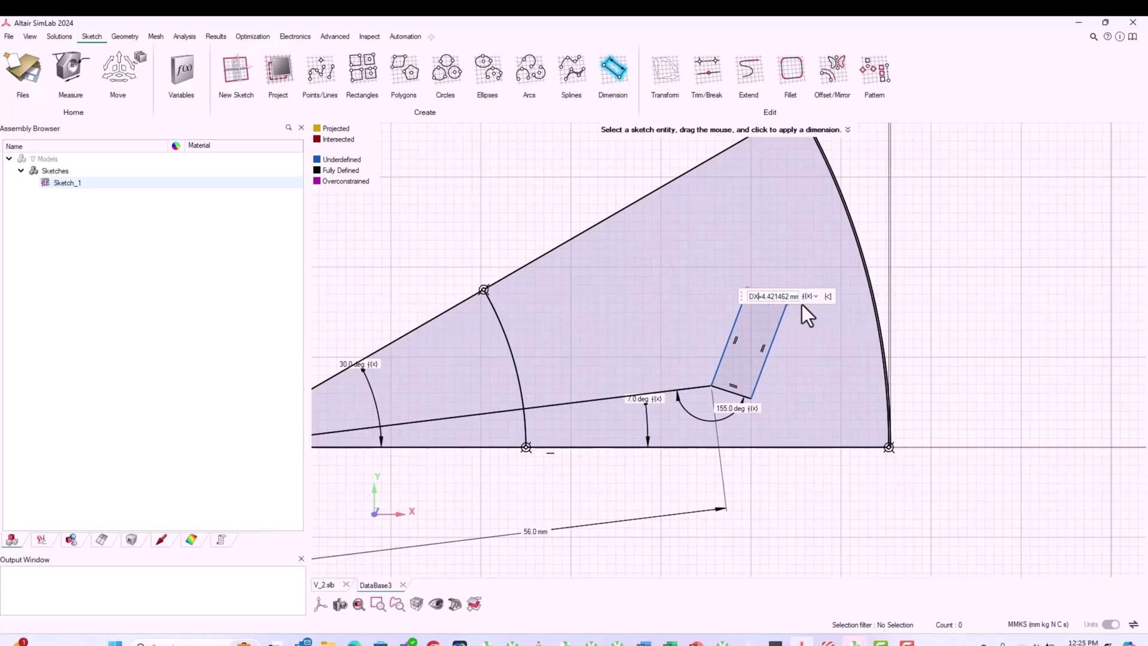
{"action": "left_click", "coordinate": [775, 296]}
{"action": "double_click", "coordinate": [753, 297]}
{"action": "type", "text": "5.2"}
{"action": "key", "text": "Return"}
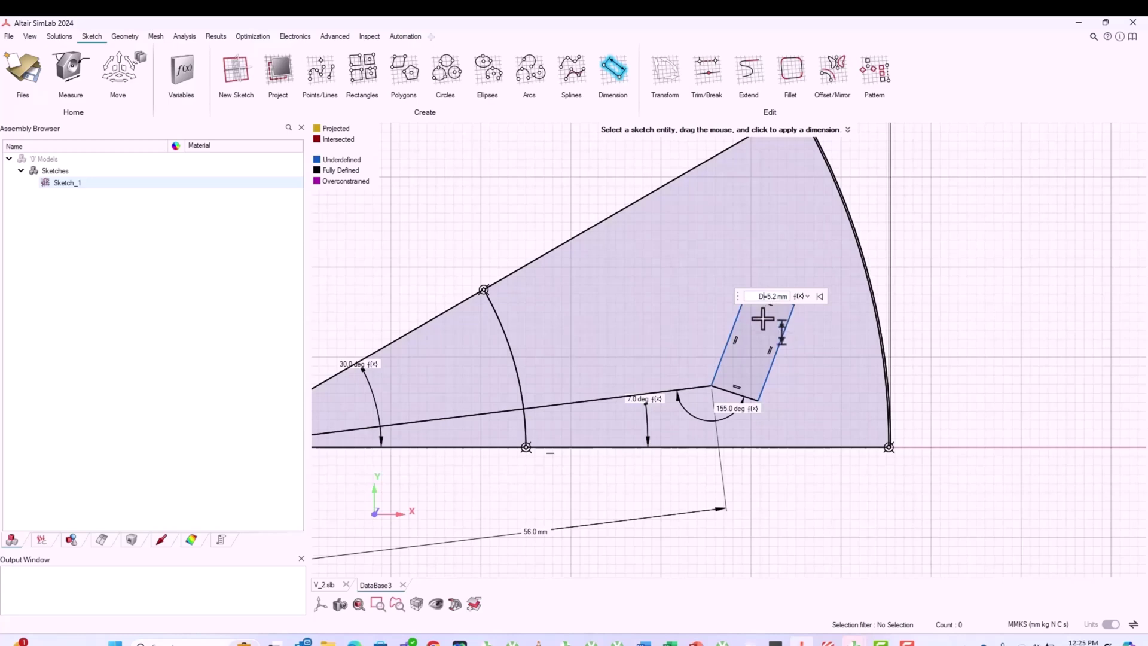
{"action": "left_click", "coordinate": [799, 297]}
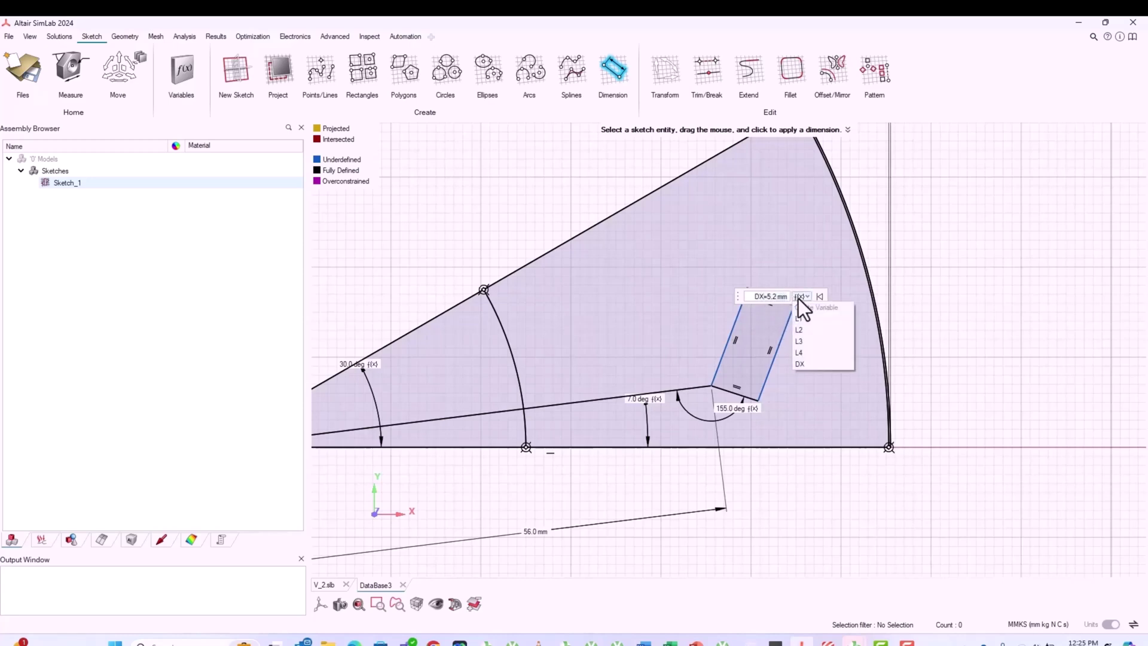
{"action": "left_click", "coordinate": [733, 329]}
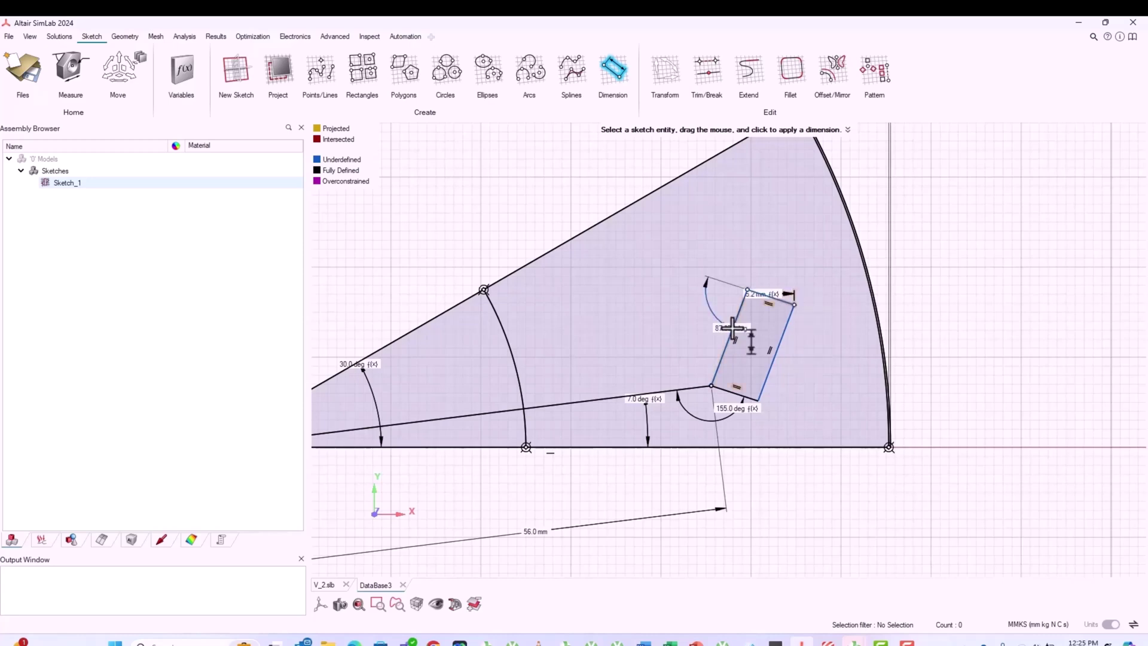
{"action": "key", "text": "Escape"}
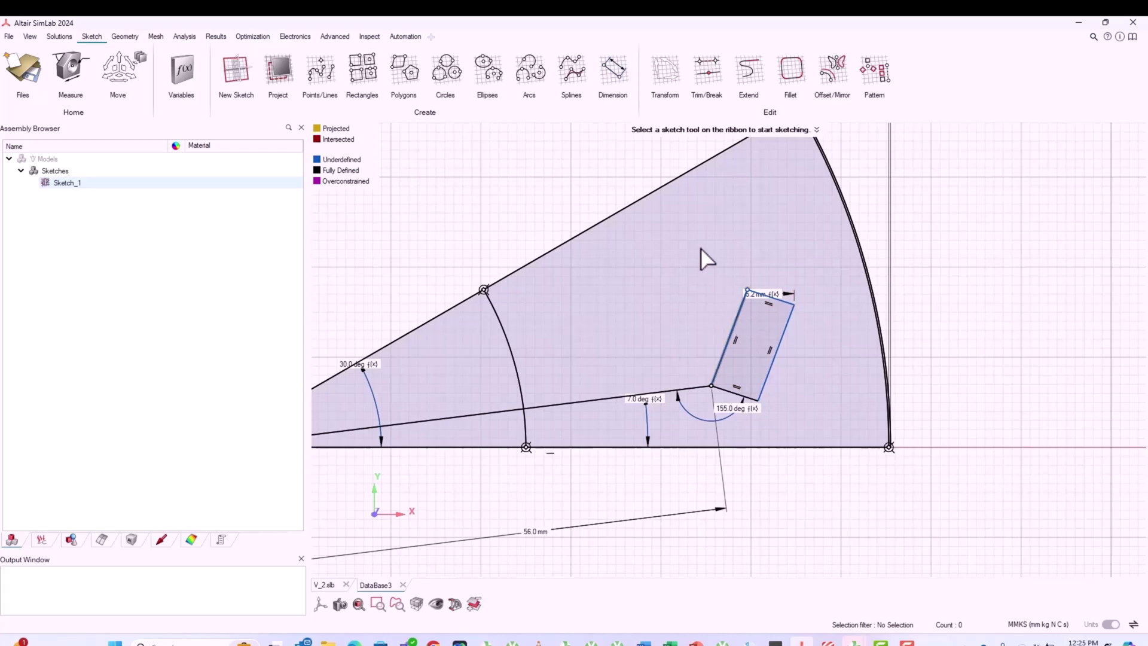
Step: Dimension the length of the parallelogram's long side as variable Dy = 21.2 mm
{"action": "left_click", "coordinate": [618, 75]}
{"action": "left_click", "coordinate": [735, 320]}
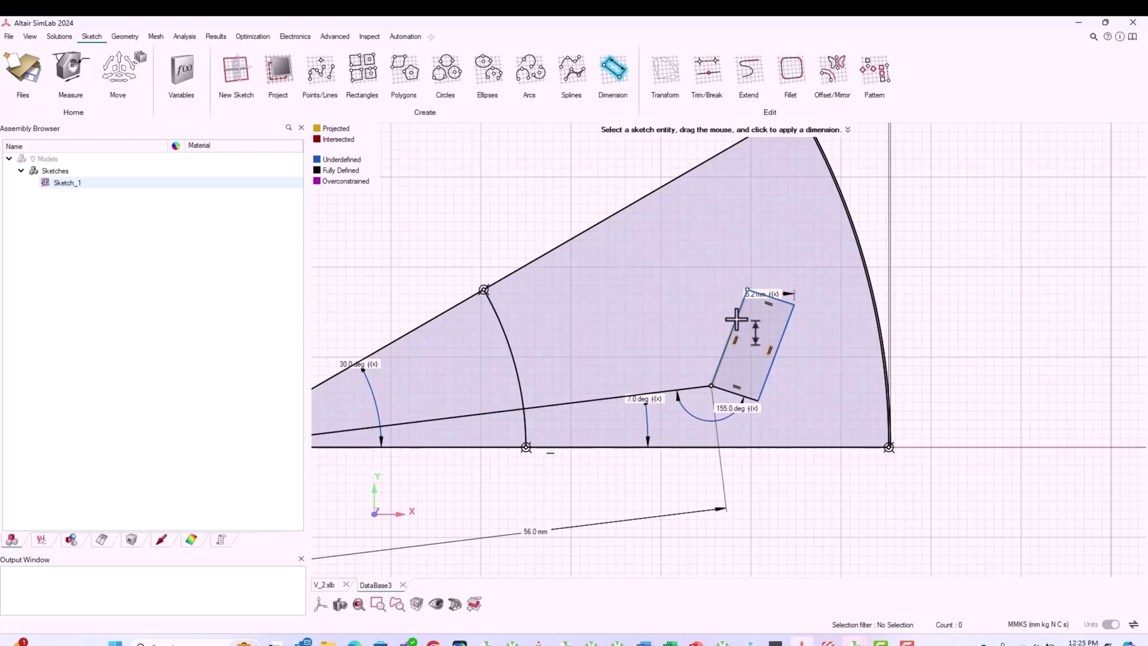
{"action": "left_click", "coordinate": [687, 290]}
{"action": "left_click", "coordinate": [728, 292]}
{"action": "left_click", "coordinate": [741, 303]}
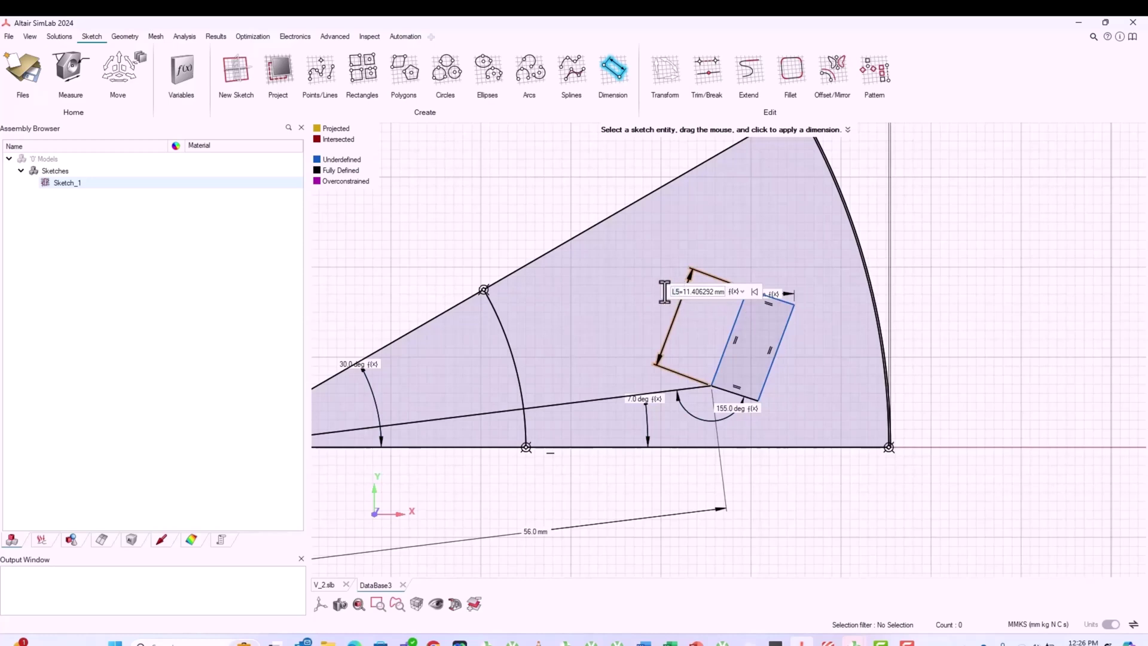
{"action": "key", "text": "BackSpace"}
{"action": "type", "text": "DY"}
{"action": "key", "text": "BackSpace"}
{"action": "key", "text": "BackSpace"}
{"action": "type", "text": "L5"}
{"action": "key", "text": "shift+End"}
{"action": "type", "text": "121"}
{"action": "key", "text": "BackSpace"}
{"action": "key", "text": "BackSpace"}
{"action": "key", "text": "BackSpace"}
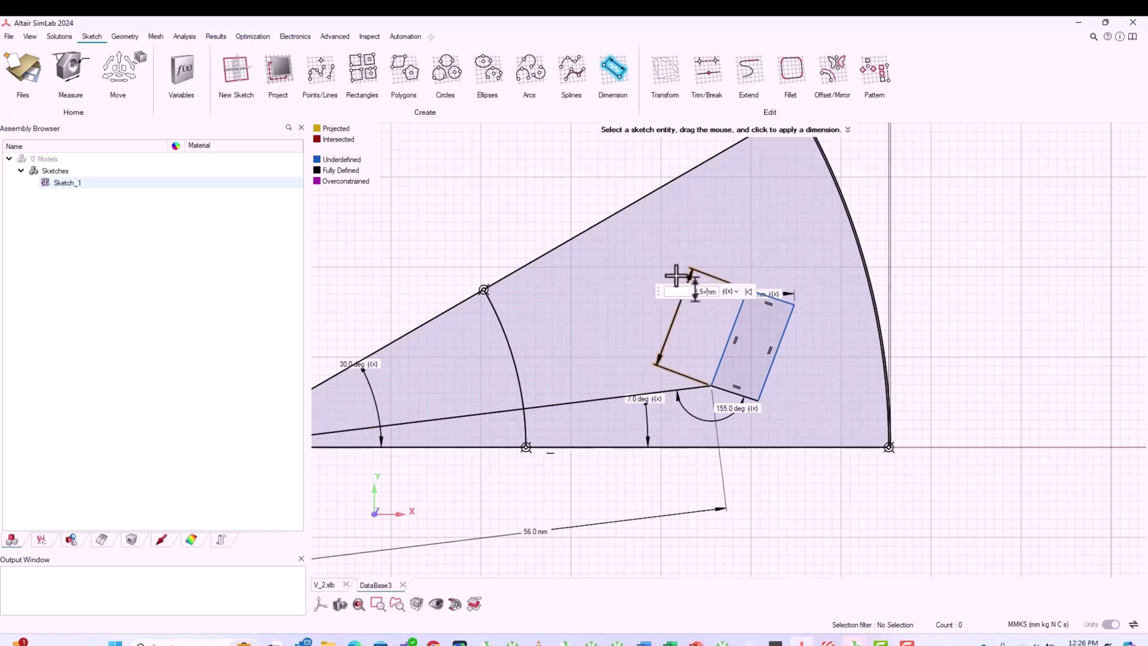
{"action": "type", "text": "21.2"}
{"action": "key", "text": "Left"}
{"action": "key", "text": "Left"}
{"action": "key", "text": "Left"}
{"action": "key", "text": "Left"}
{"action": "key", "text": "Left"}
{"action": "key", "text": "Left"}
{"action": "type", "text": "Dy"}
{"action": "key", "text": "Return"}
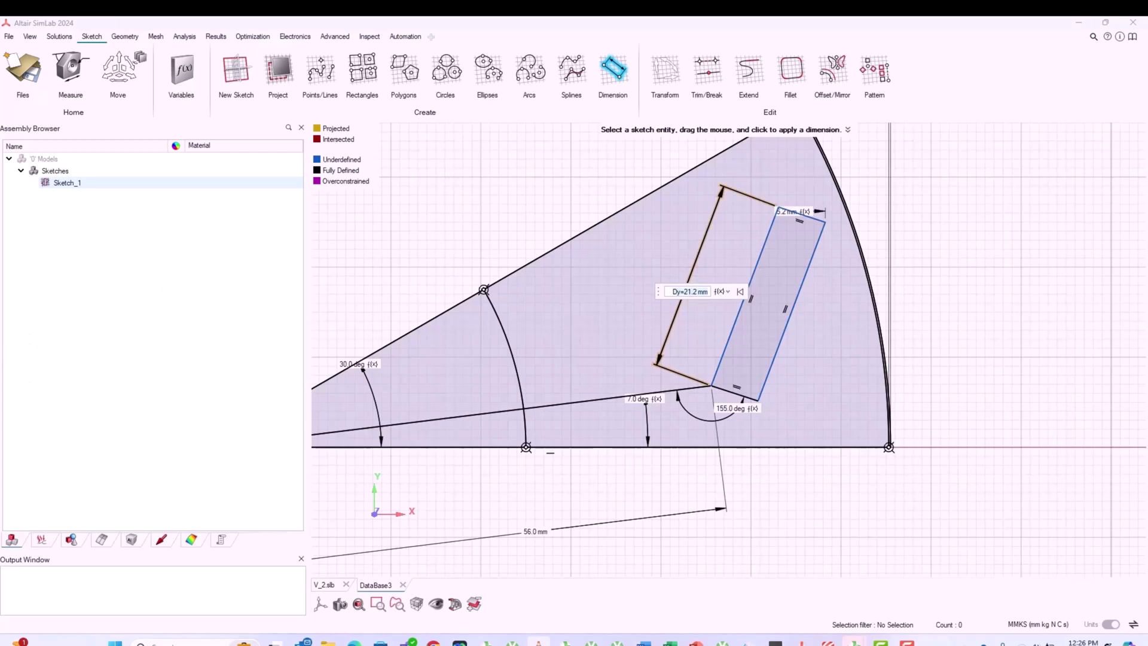
Step: Cap the upper and lower short sides of the tilted slot with outward 180-degree center arcs of about 2.73 mm radius
{"action": "left_click", "coordinate": [538, 73]}
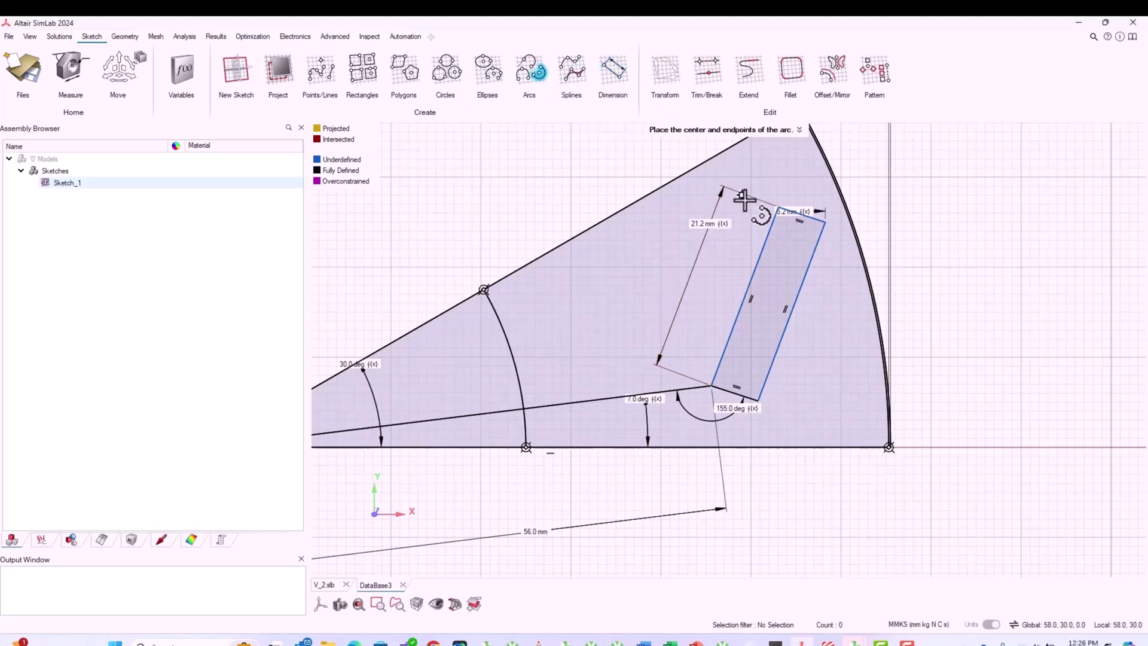
{"action": "left_click", "coordinate": [802, 213]}
{"action": "left_click", "coordinate": [825, 223]}
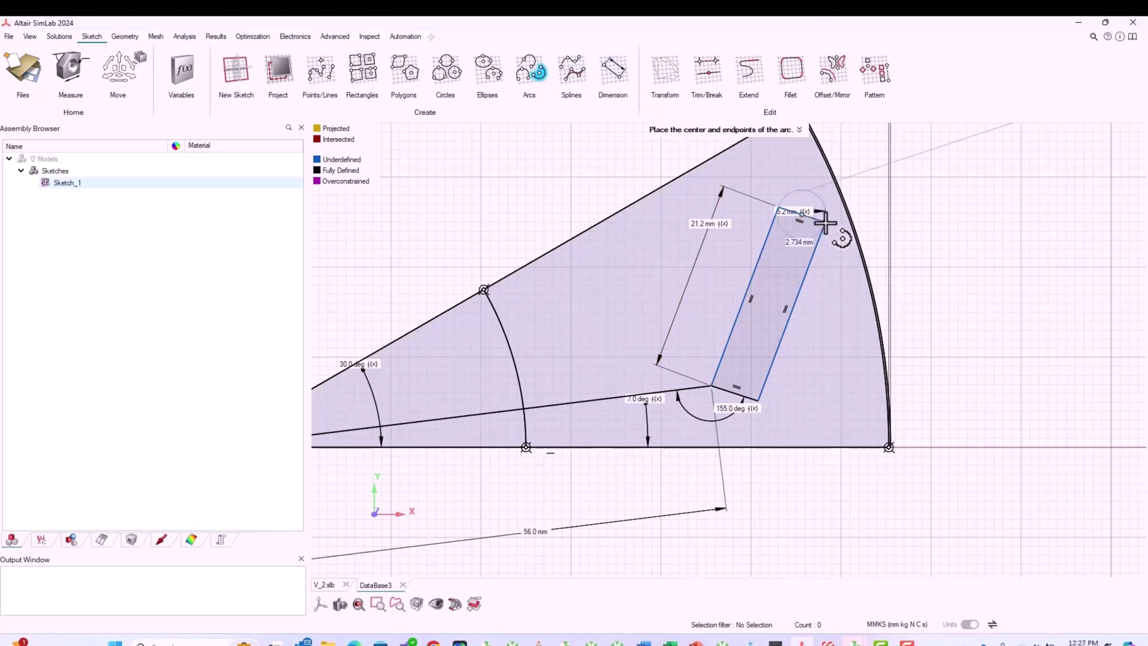
{"action": "left_click", "coordinate": [779, 209]}
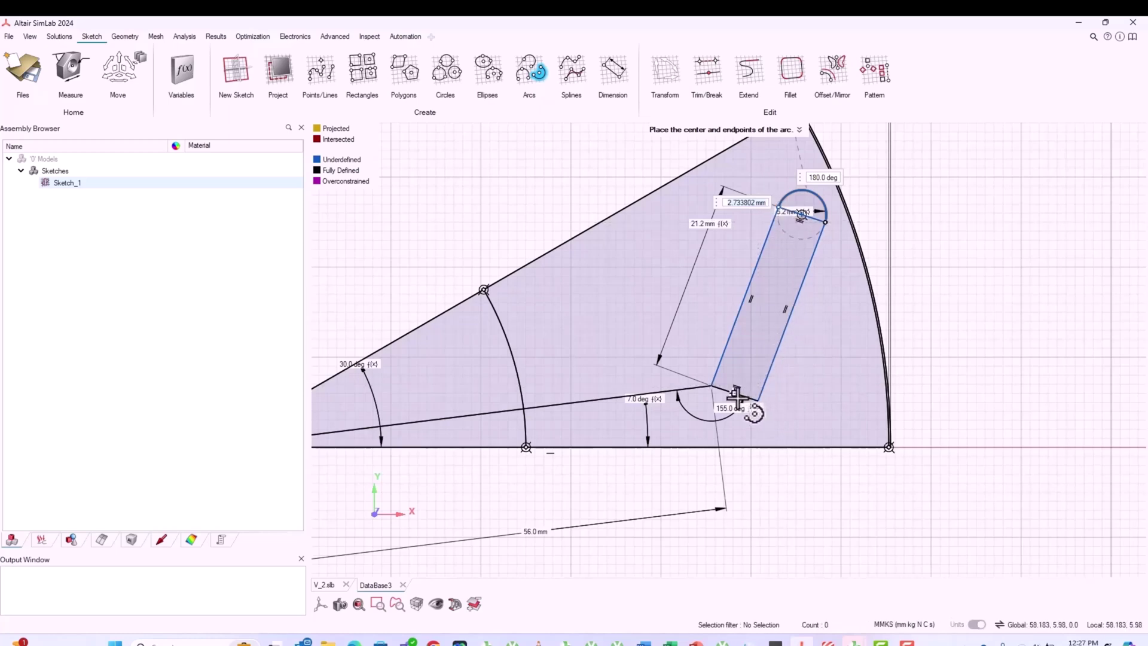
{"action": "left_click", "coordinate": [758, 403]}
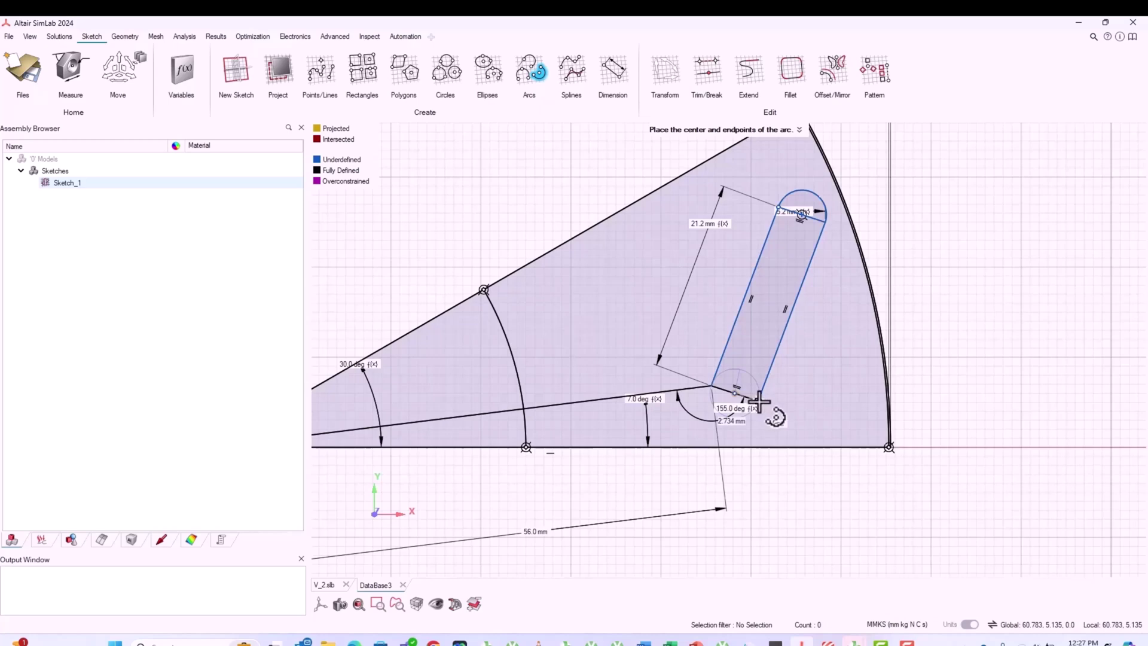
{"action": "left_click", "coordinate": [757, 401]}
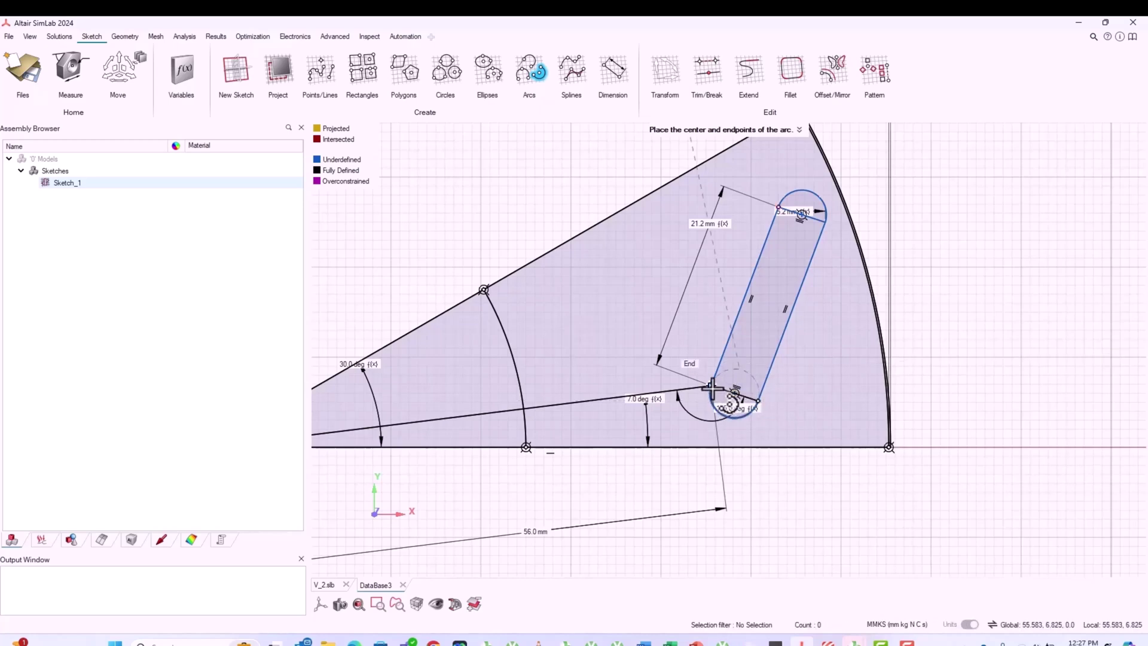
{"action": "left_click", "coordinate": [712, 387]}
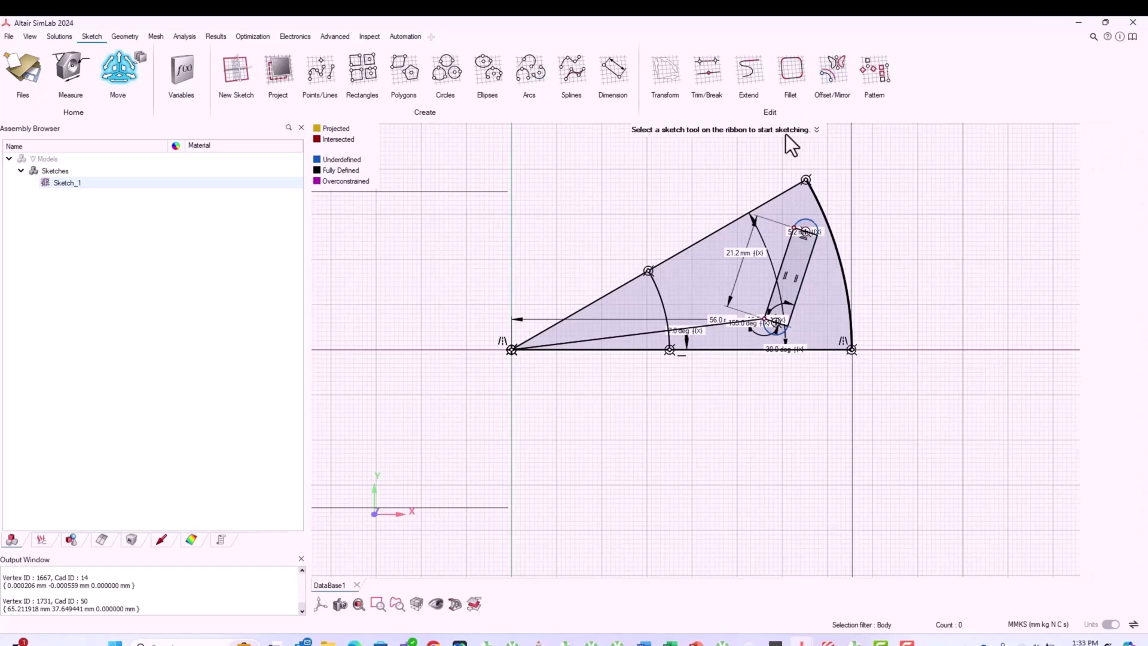
Step: Mirror the entire sector sketch, including the rounded slot, about the sector's horizontal base line
{"action": "left_click", "coordinate": [835, 67]}
{"action": "mouse_move", "coordinate": [498, 163]}
{"action": "left_mouse_down"}
{"action": "mouse_move", "coordinate": [903, 368]}
{"action": "mouse_move", "coordinate": [913, 425]}
{"action": "left_mouse_up"}
{"action": "left_click", "coordinate": [816, 129]}
{"action": "left_click", "coordinate": [813, 350]}
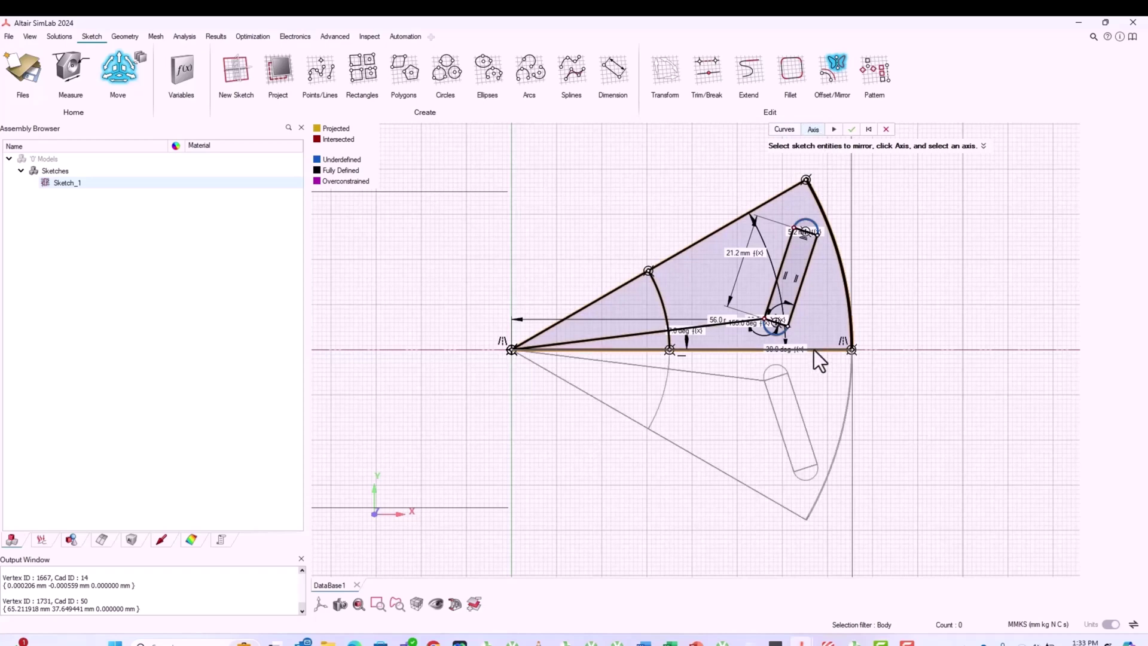
{"action": "left_click", "coordinate": [851, 130]}
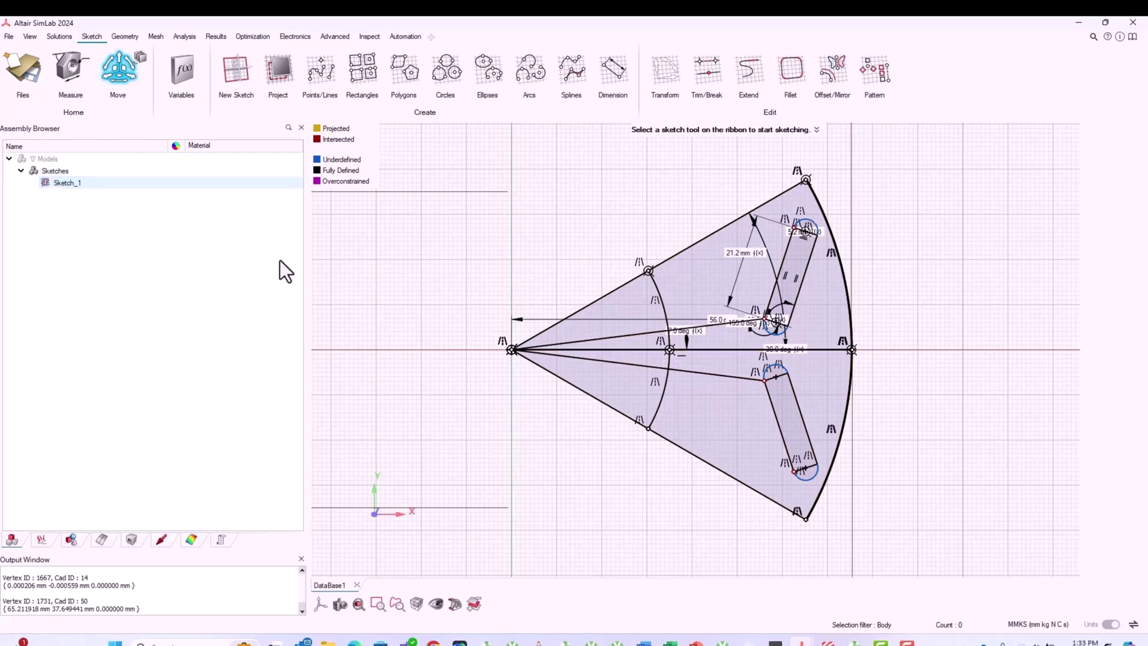
Step: Examine the options for realizing the sketches as bodies, for the Sketches group and for Sketch_1
{"action": "scroll", "coordinate": [421, 436], "scroll_direction": "down", "scroll_amount": 3}
{"action": "middle_click_drag", "start_coordinate": [421, 435], "coordinate": [514, 444]}
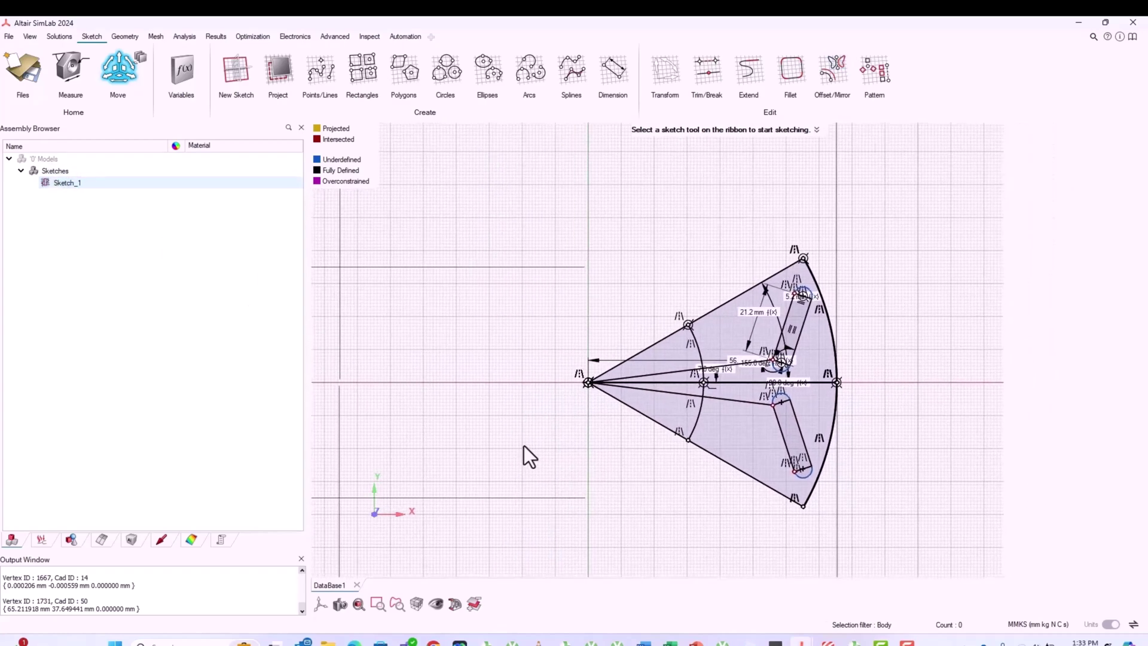
{"action": "key", "text": "F2"}
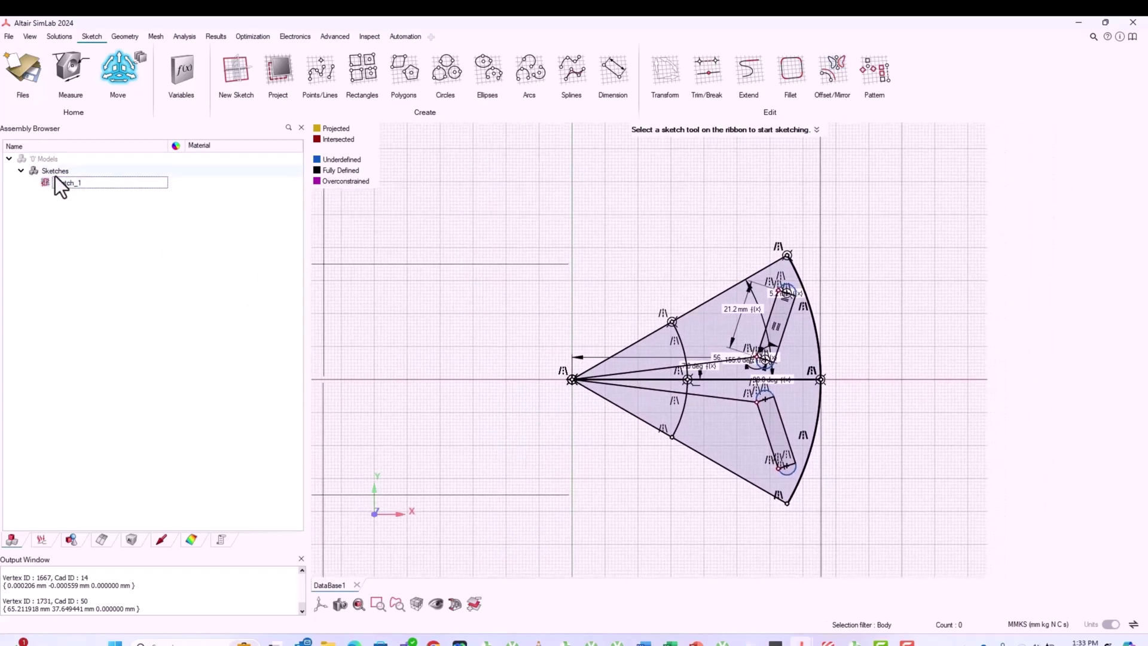
{"action": "left_click", "coordinate": [55, 172]}
{"action": "right_click", "coordinate": [55, 172]}
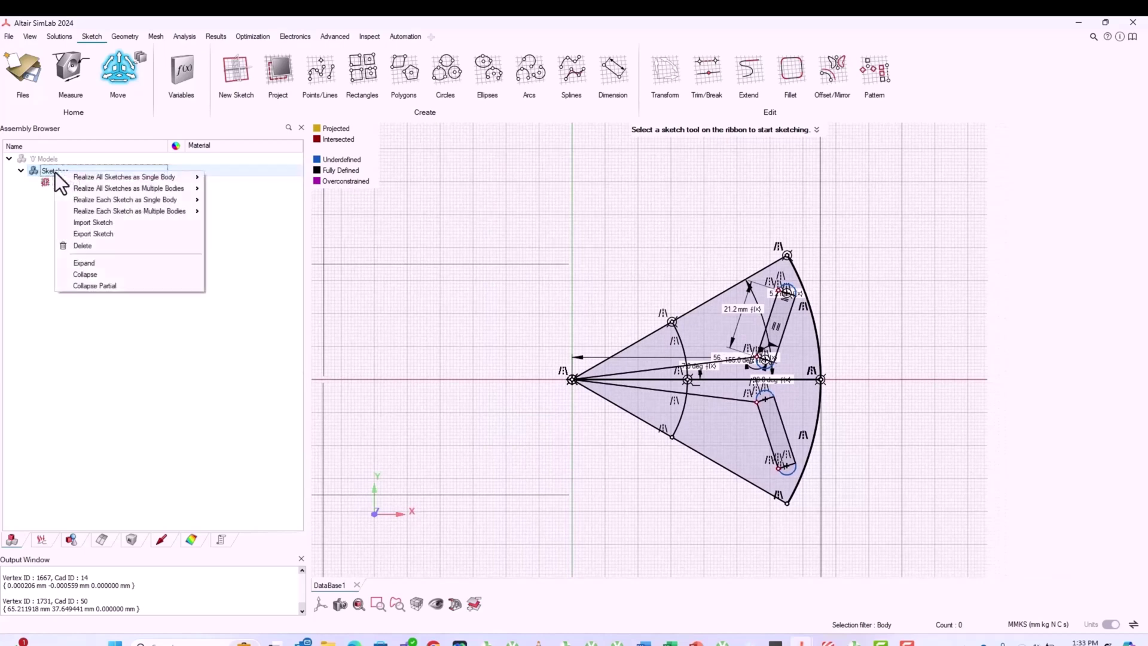
{"action": "left_click", "coordinate": [19, 240]}
{"action": "left_click", "coordinate": [63, 185]}
{"action": "right_click", "coordinate": [63, 188]}
{"action": "mouse_move", "coordinate": [100, 203]}
{"action": "left_click", "coordinate": [230, 205]}
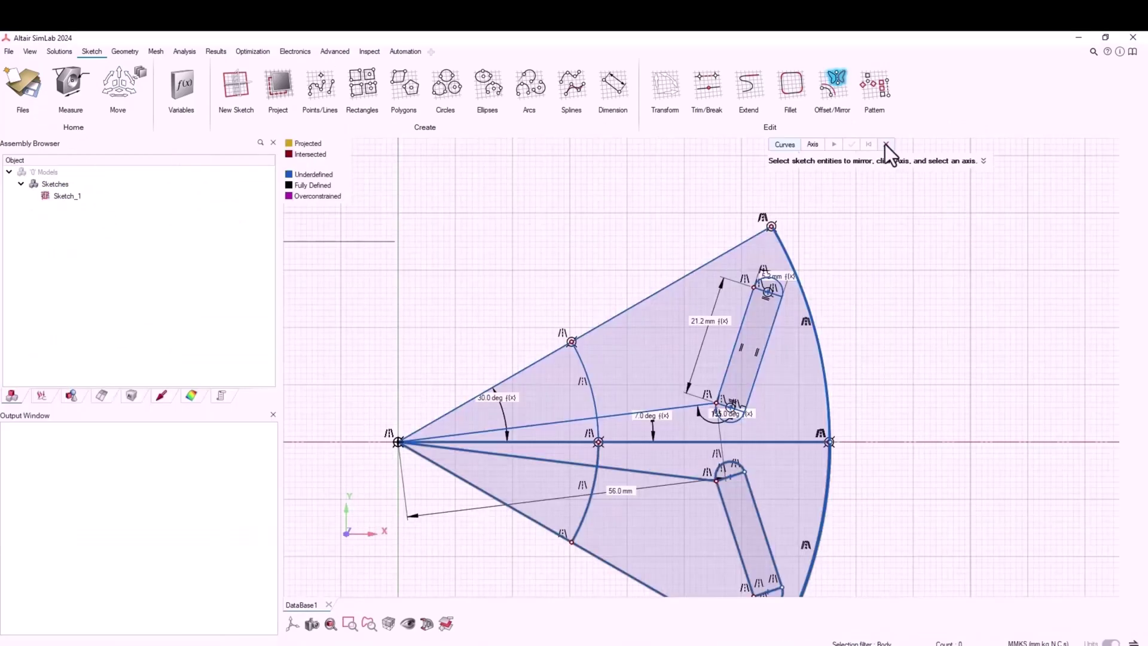
{"action": "left_click", "coordinate": [886, 145]}
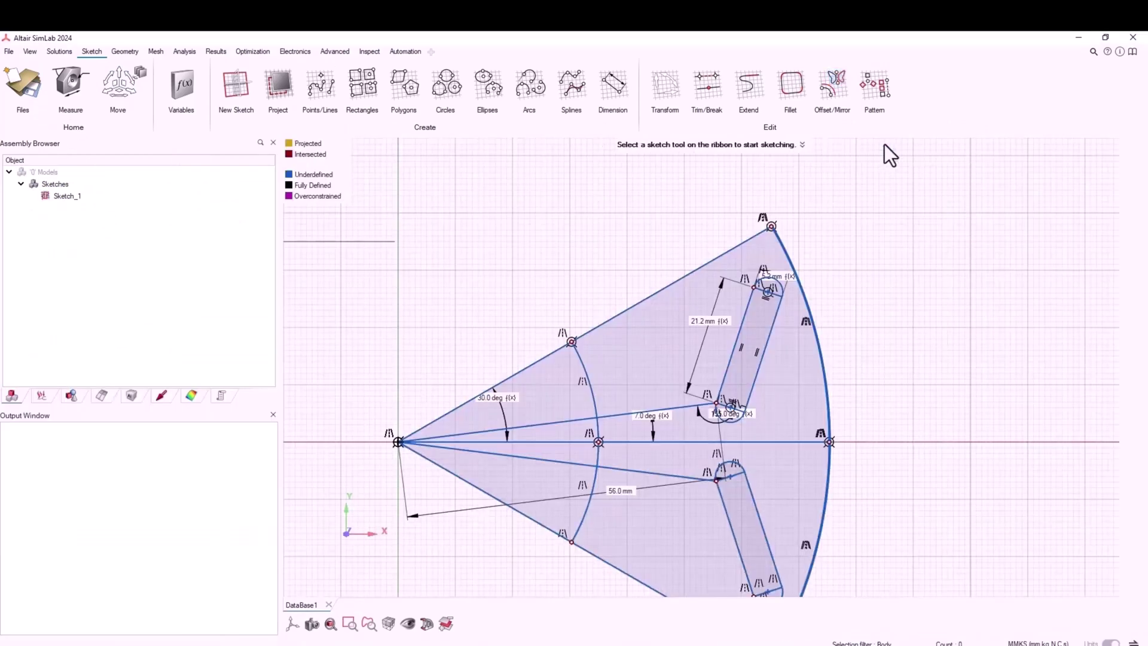
{"action": "left_click", "coordinate": [668, 84]}
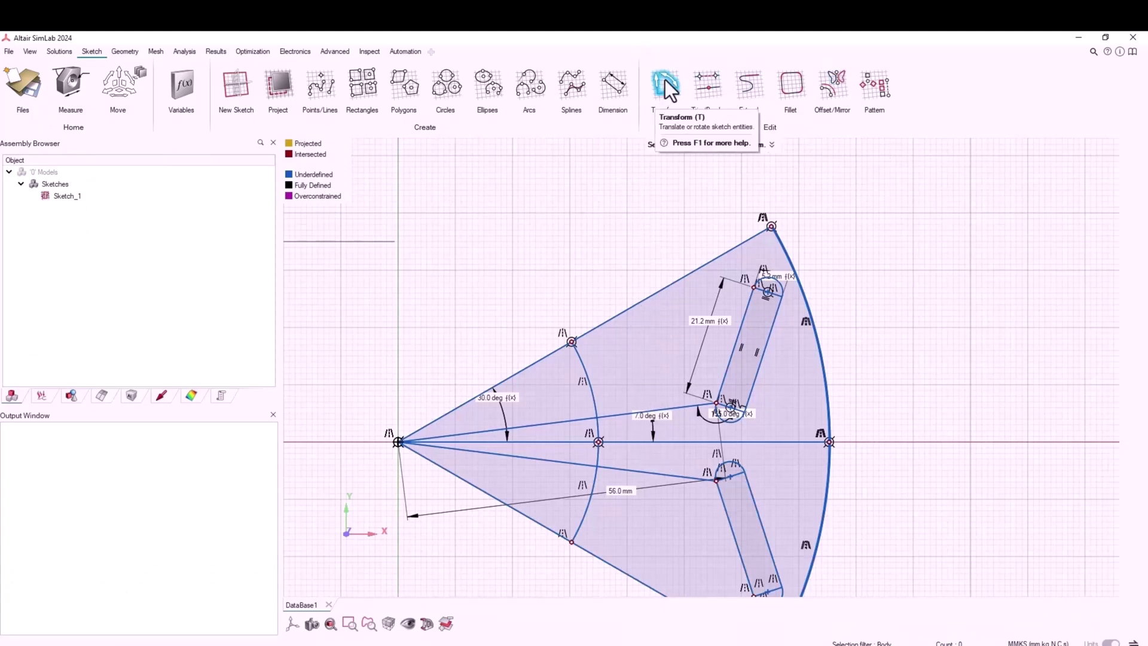
{"action": "left_click", "coordinate": [668, 86]}
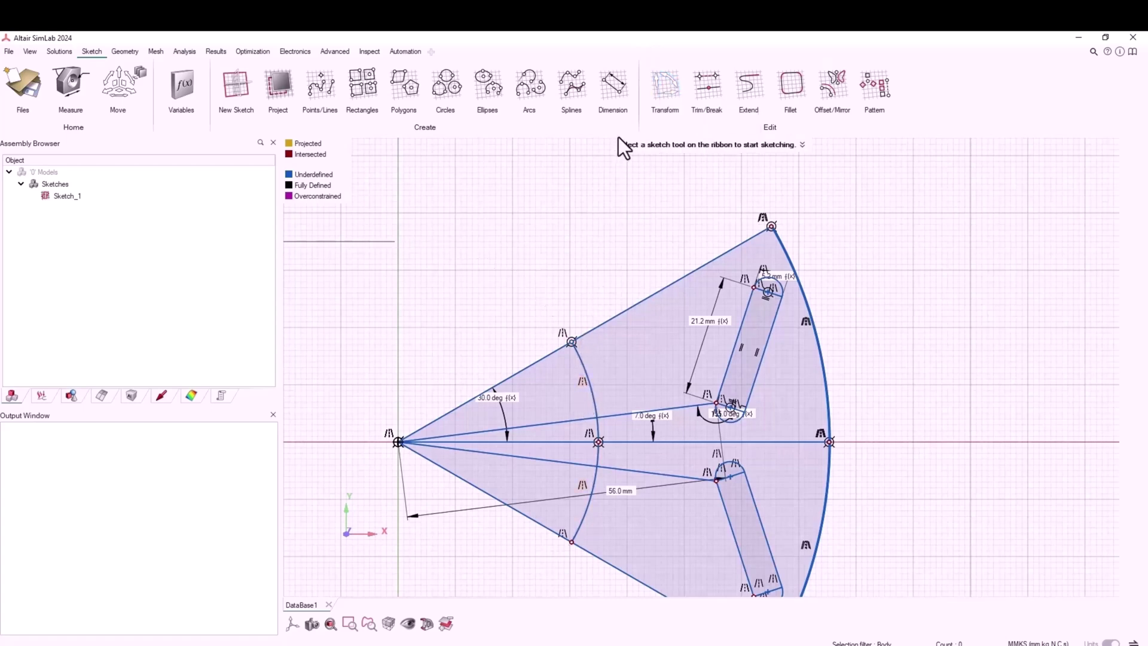
{"action": "left_click", "coordinate": [665, 89]}
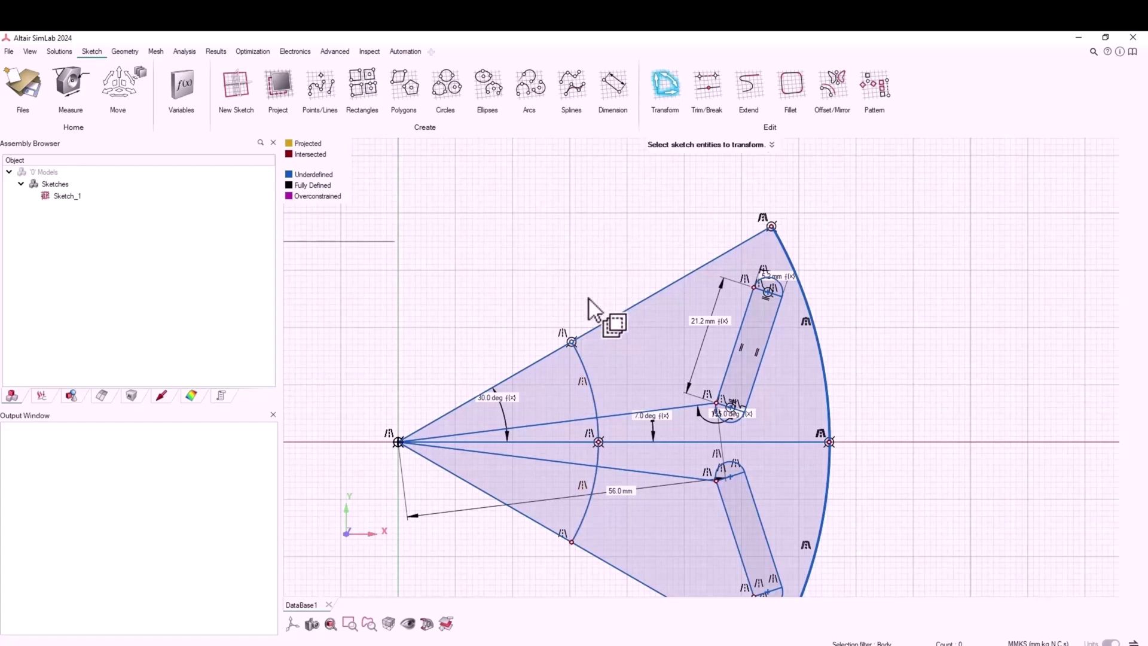
{"action": "scroll", "coordinate": [589, 299], "scroll_direction": "down", "scroll_amount": 3}
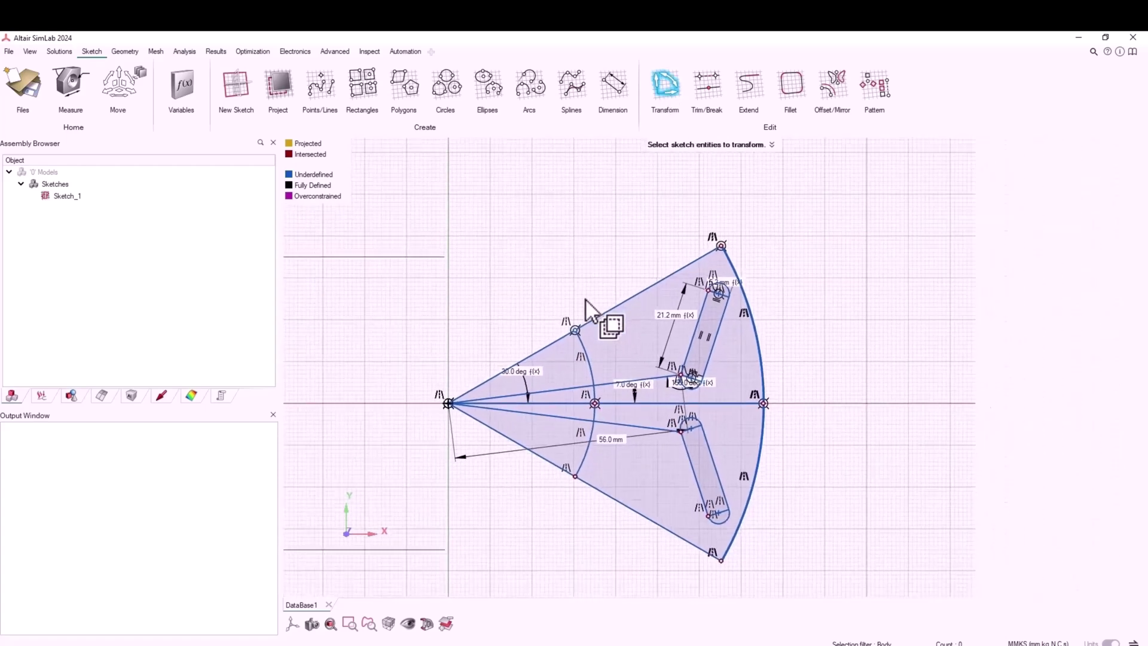
{"action": "left_click", "coordinate": [666, 75]}
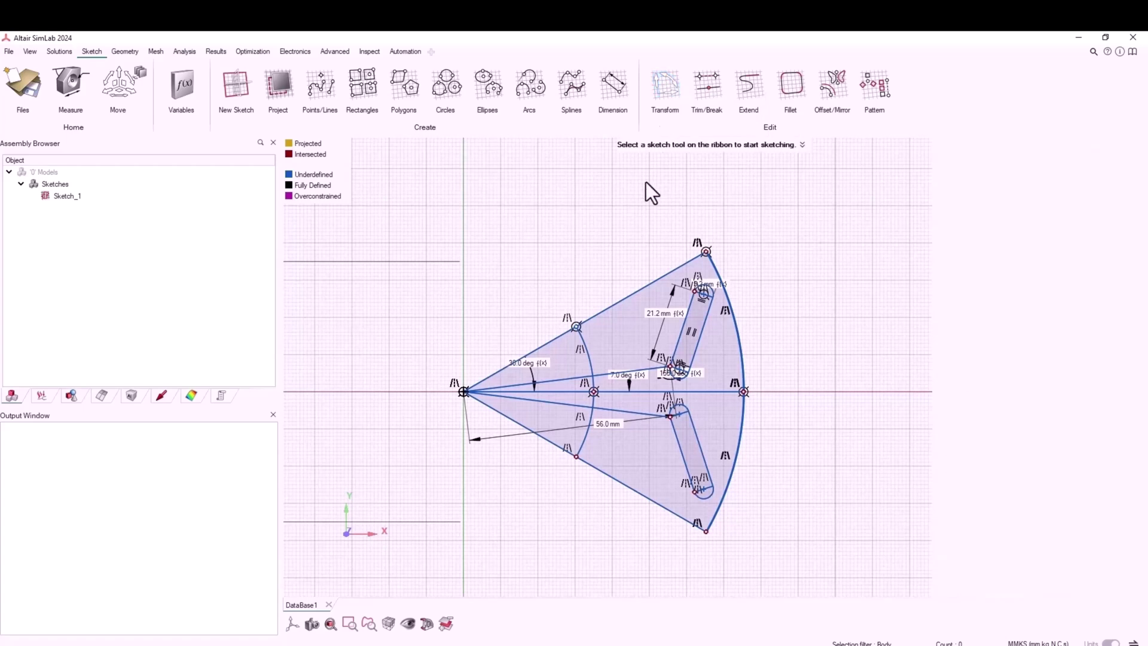
{"action": "left_click", "coordinate": [673, 85]}
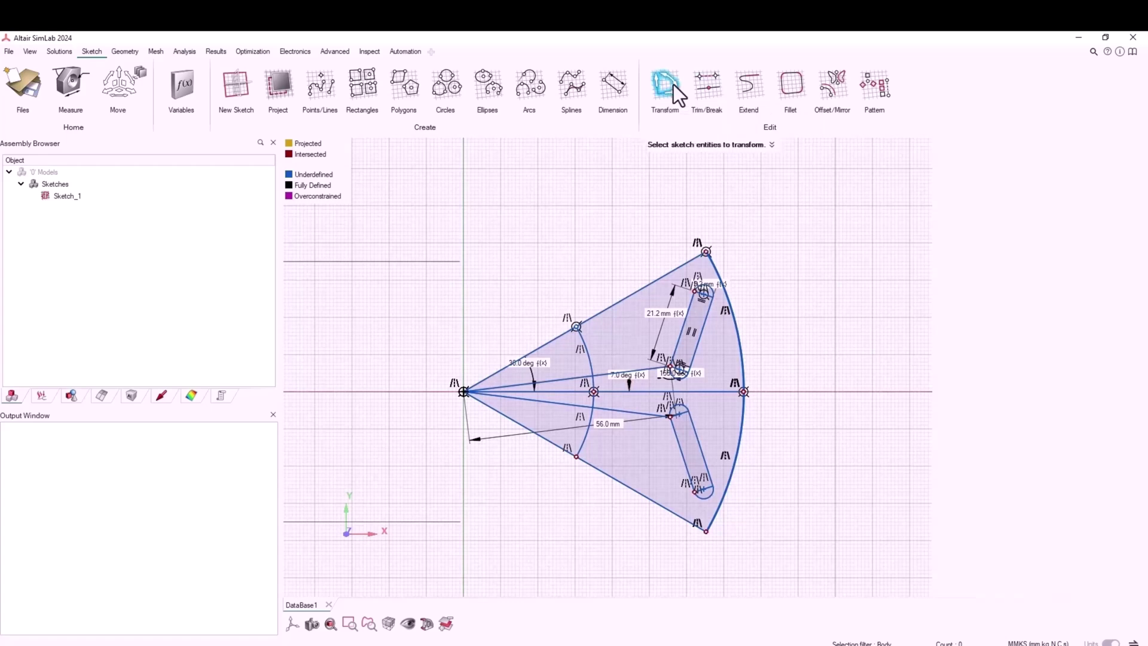
{"action": "left_click", "coordinate": [672, 85]}
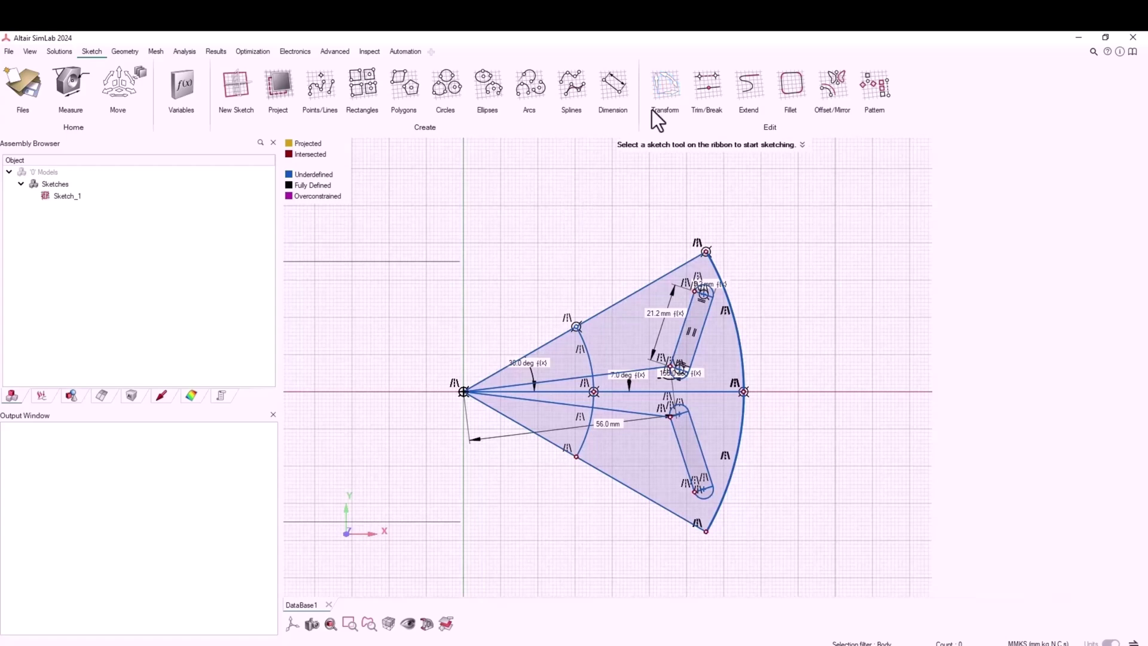
Step: Select the whole mirrored sketch for Transform and reposition the transform tool at the sector's apex, H 0 mm and V 0 mm
{"action": "left_click", "coordinate": [658, 88]}
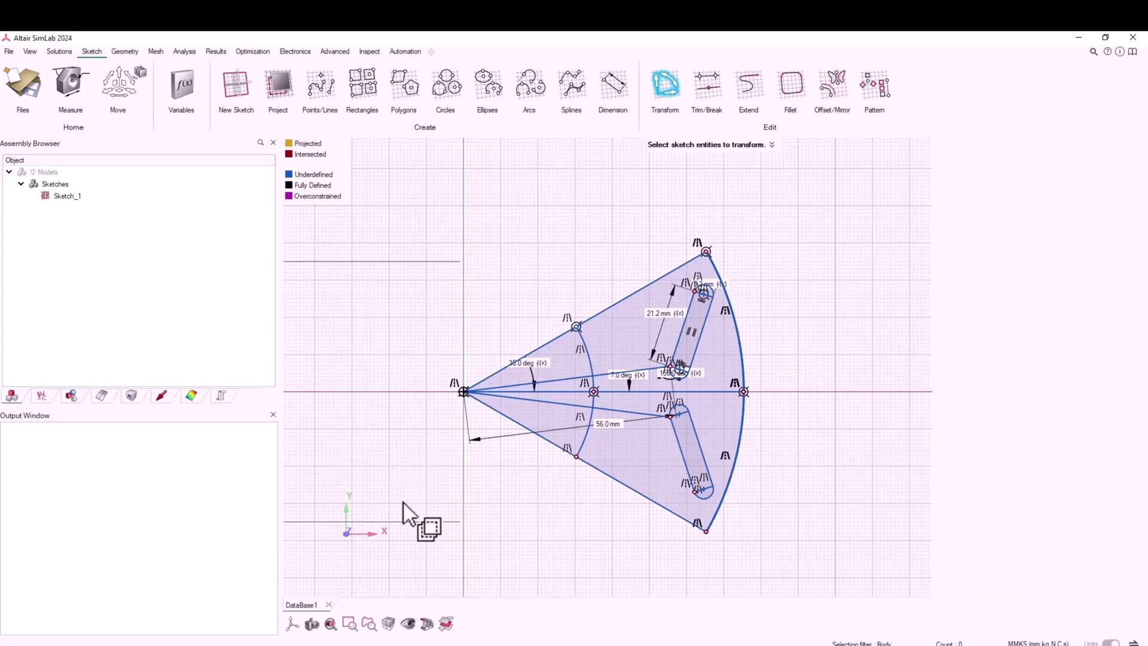
{"action": "mouse_move", "coordinate": [812, 555]}
{"action": "left_mouse_down"}
{"action": "mouse_move", "coordinate": [521, 257]}
{"action": "mouse_move", "coordinate": [407, 223]}
{"action": "left_mouse_up"}
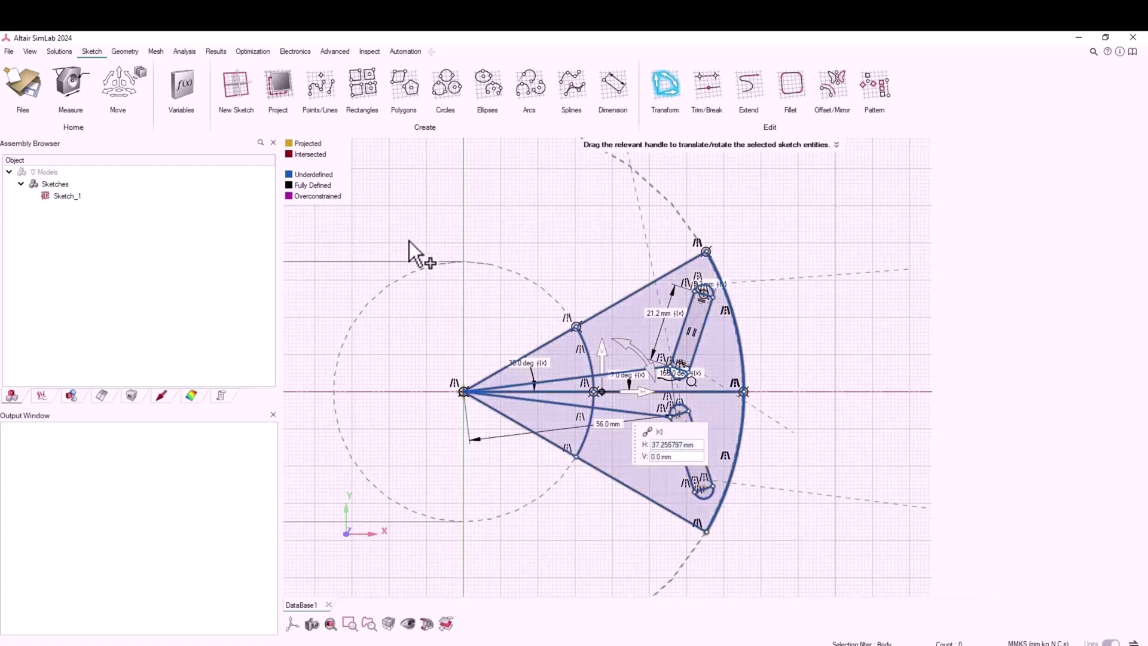
{"action": "mouse_move", "coordinate": [616, 392]}
{"action": "left_mouse_down"}
{"action": "mouse_move", "coordinate": [451, 400]}
{"action": "mouse_move", "coordinate": [499, 401]}
{"action": "left_mouse_up"}
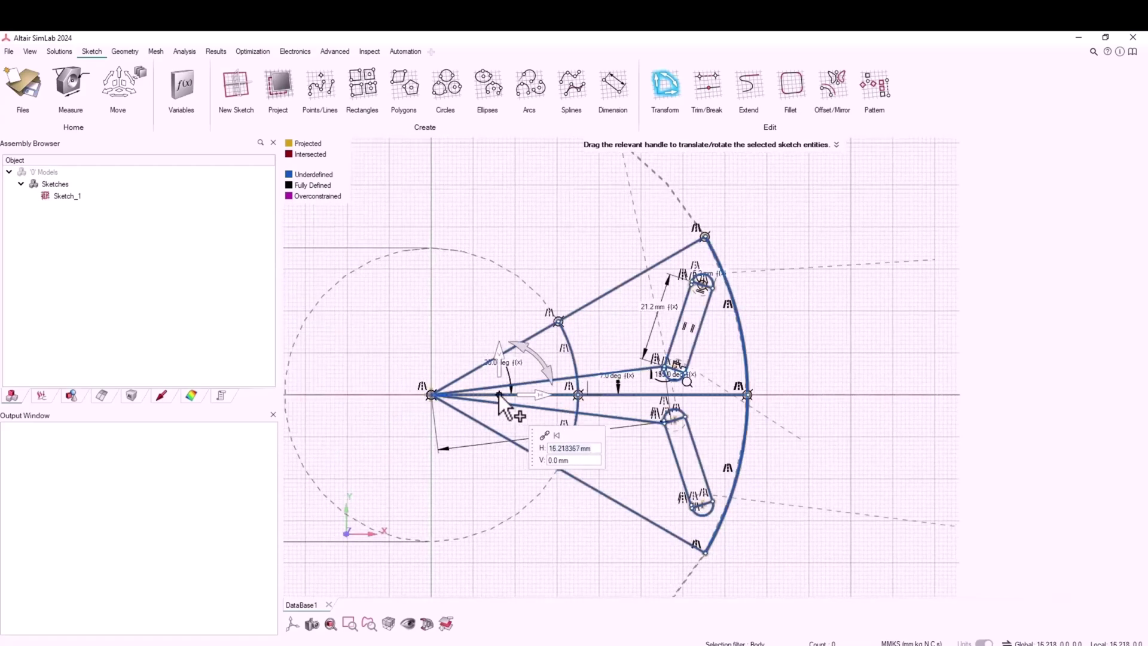
{"action": "scroll", "coordinate": [500, 397], "scroll_direction": "up", "scroll_amount": 3}
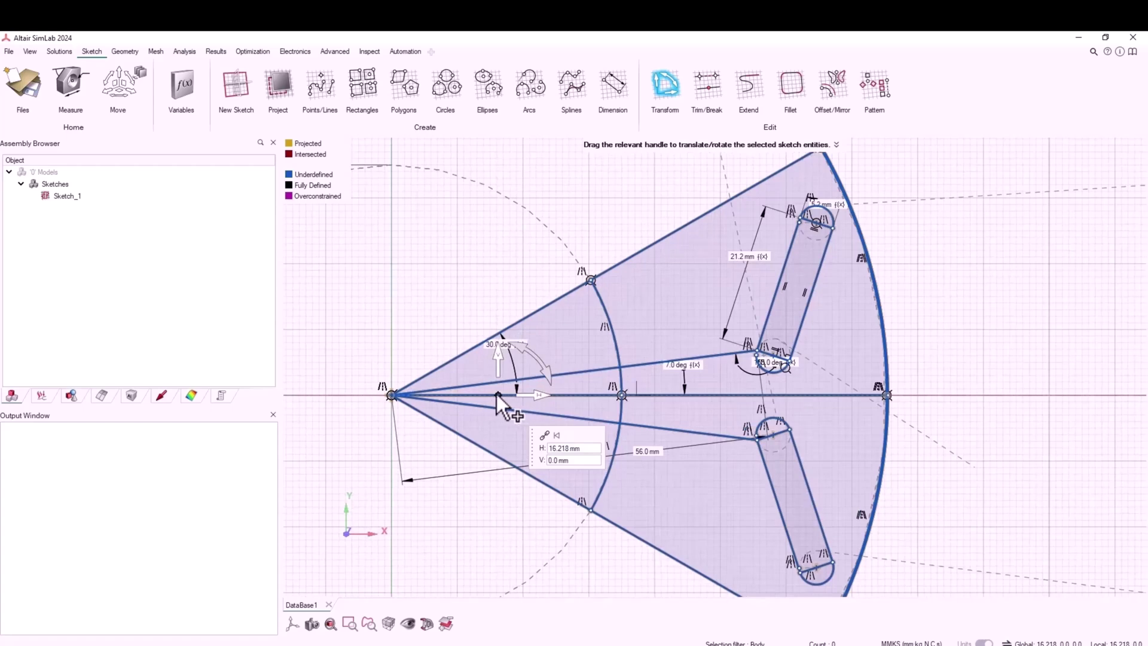
{"action": "scroll", "coordinate": [484, 395], "scroll_direction": "down", "scroll_amount": 1}
{"action": "left_click_drag", "start_coordinate": [484, 396], "coordinate": [417, 396]}
{"action": "scroll", "coordinate": [417, 396], "scroll_direction": "down", "scroll_amount": 3}
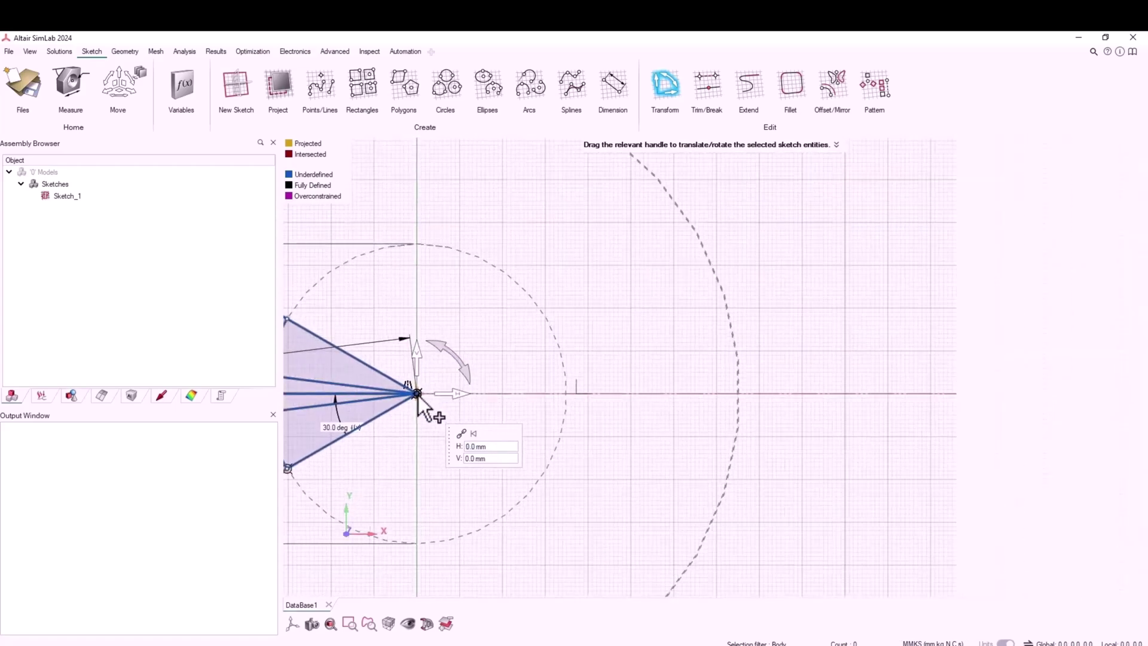
{"action": "scroll", "coordinate": [419, 401], "scroll_direction": "down", "scroll_amount": 2}
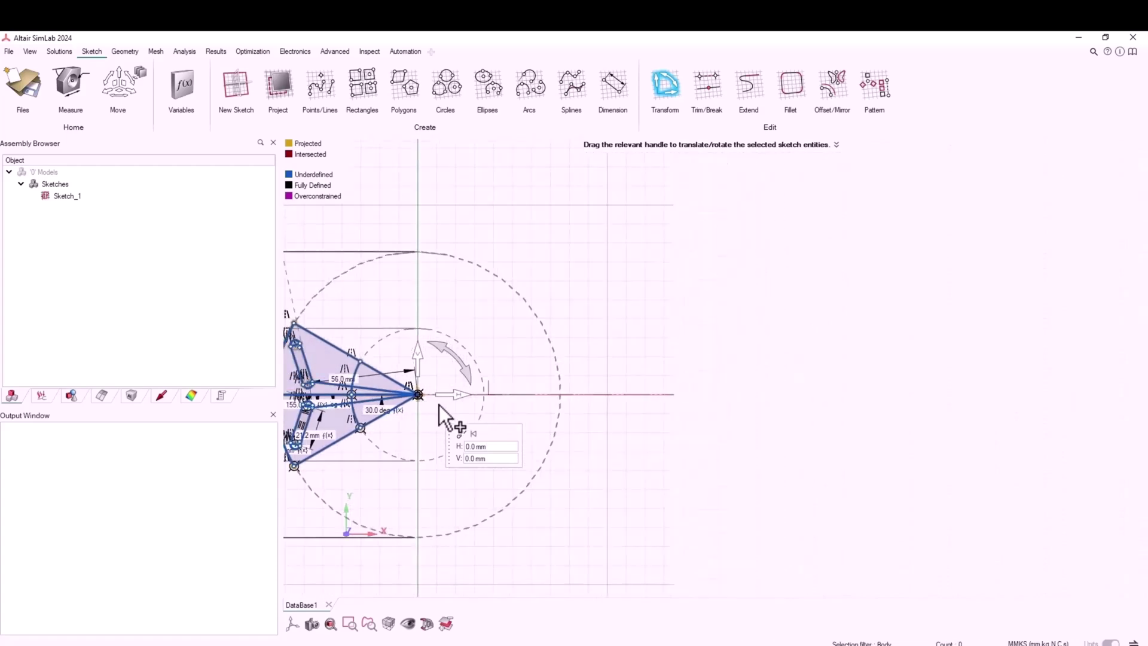
Step: Try rotating the selected sketch about the sector's apex by 210 degrees and by -60 degrees
{"action": "left_click", "coordinate": [460, 360]}
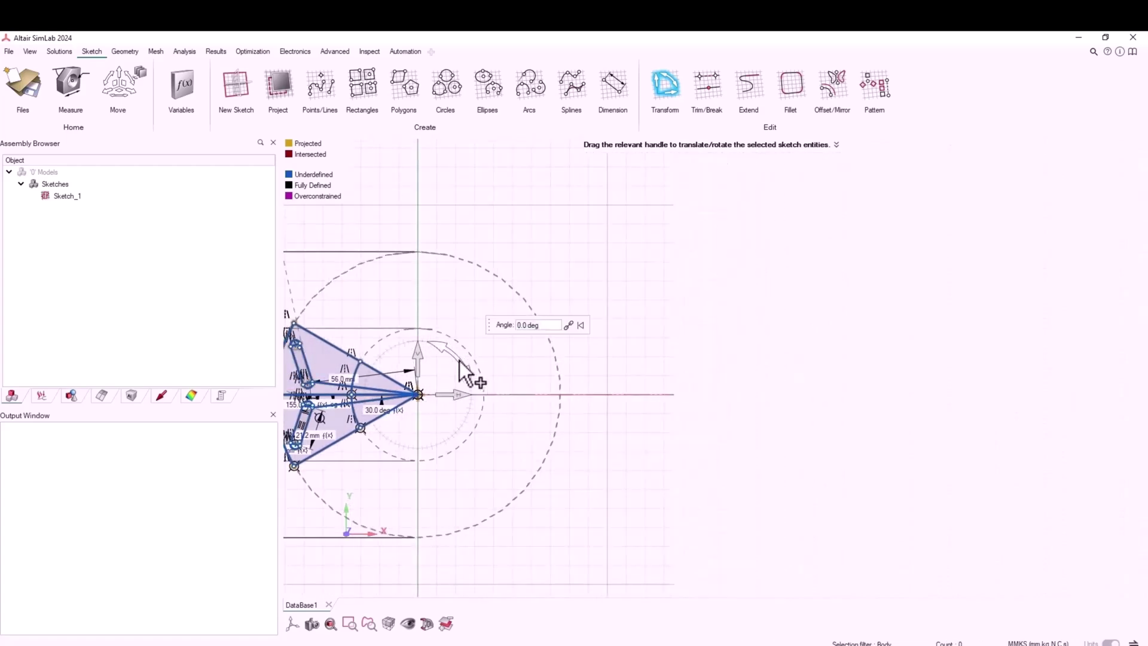
{"action": "left_click", "coordinate": [546, 328]}
{"action": "triple_click", "coordinate": [516, 327]}
{"action": "type", "text": "210"}
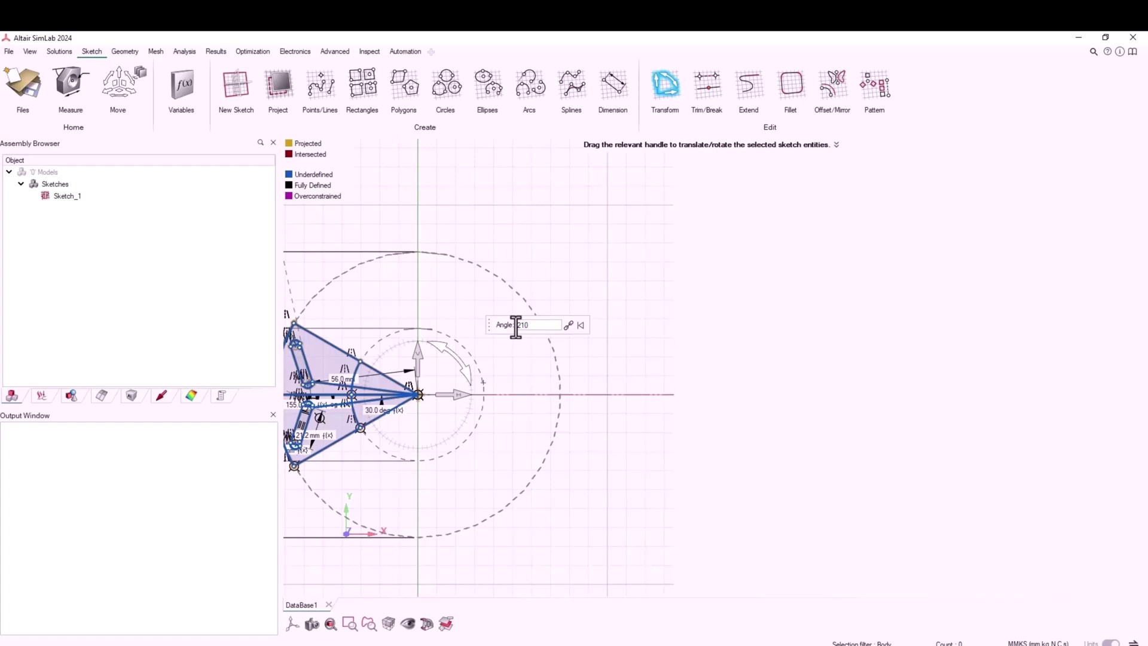
{"action": "key", "text": "Return"}
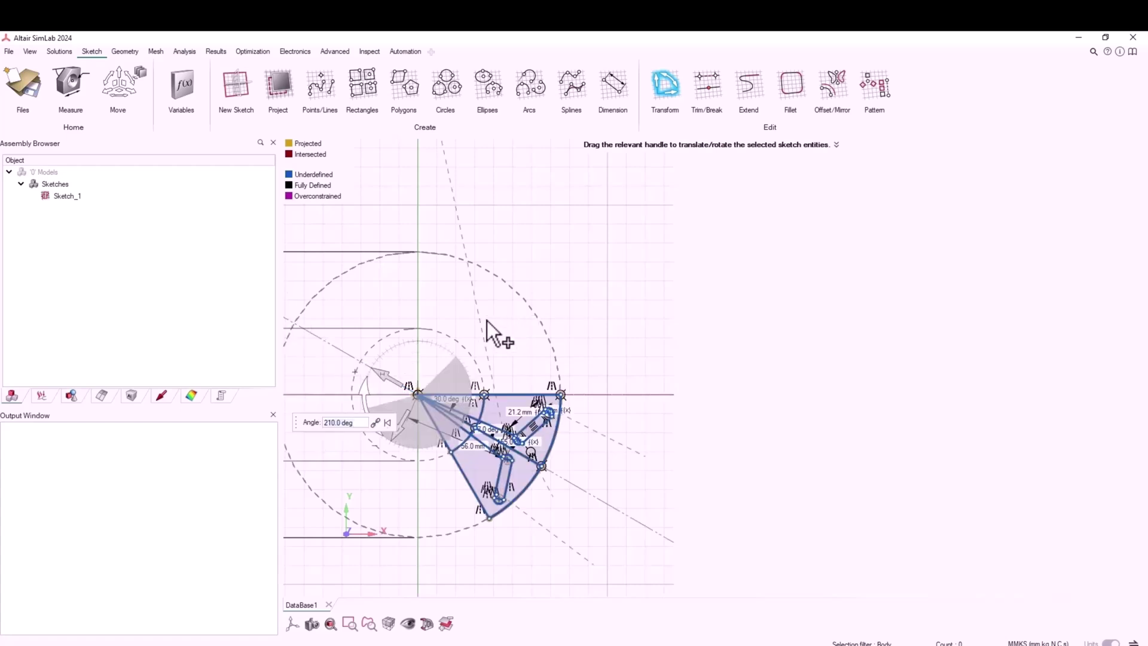
{"action": "left_click", "coordinate": [321, 423]}
{"action": "type", "text": "-60"}
{"action": "key", "text": "Return"}
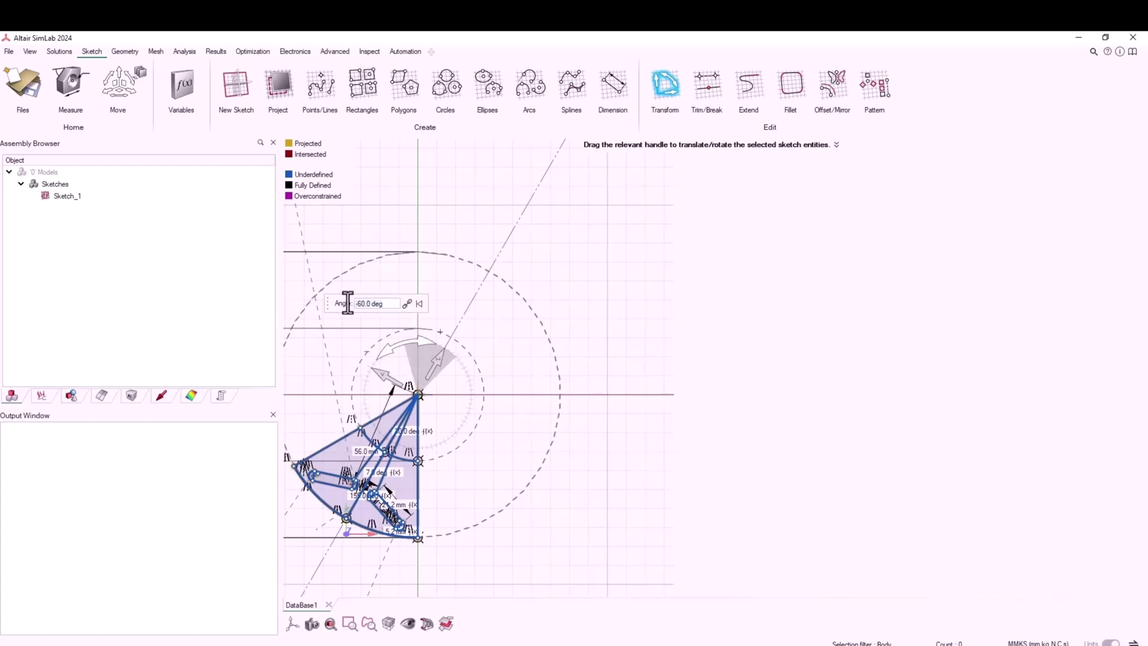
Step: Set the selected sketch's rotation angle about the apex to 150 degrees and finish the transform
{"action": "key", "text": "ctrl+a"}
{"action": "type", "text": "150"}
{"action": "key", "text": "Return"}
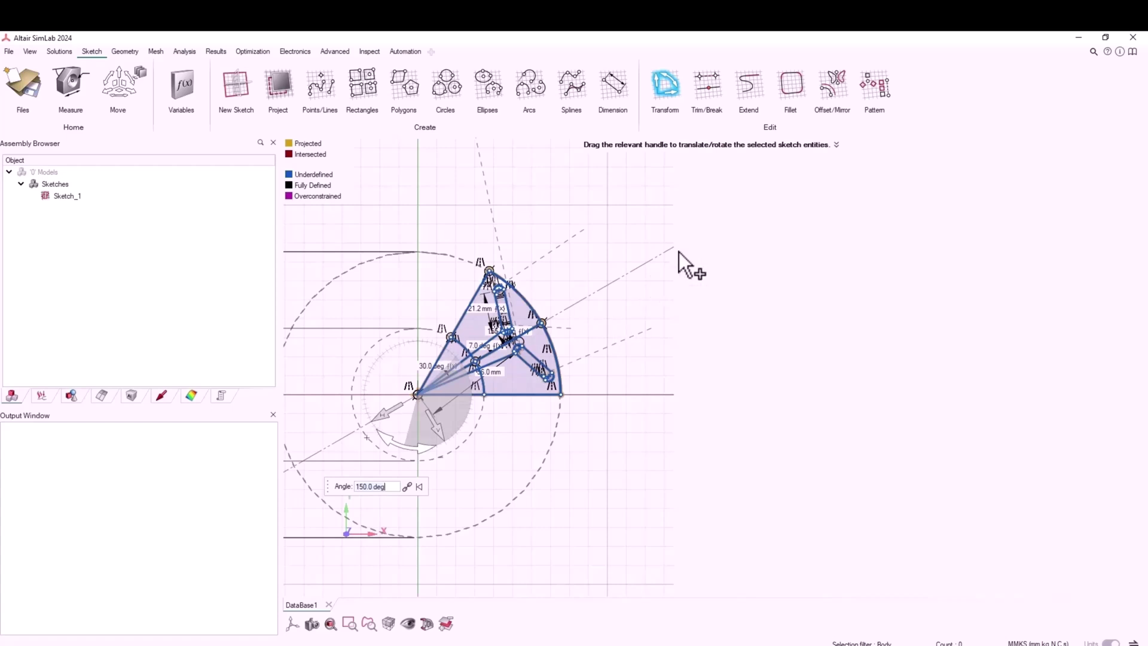
{"action": "left_click", "coordinate": [838, 144]}
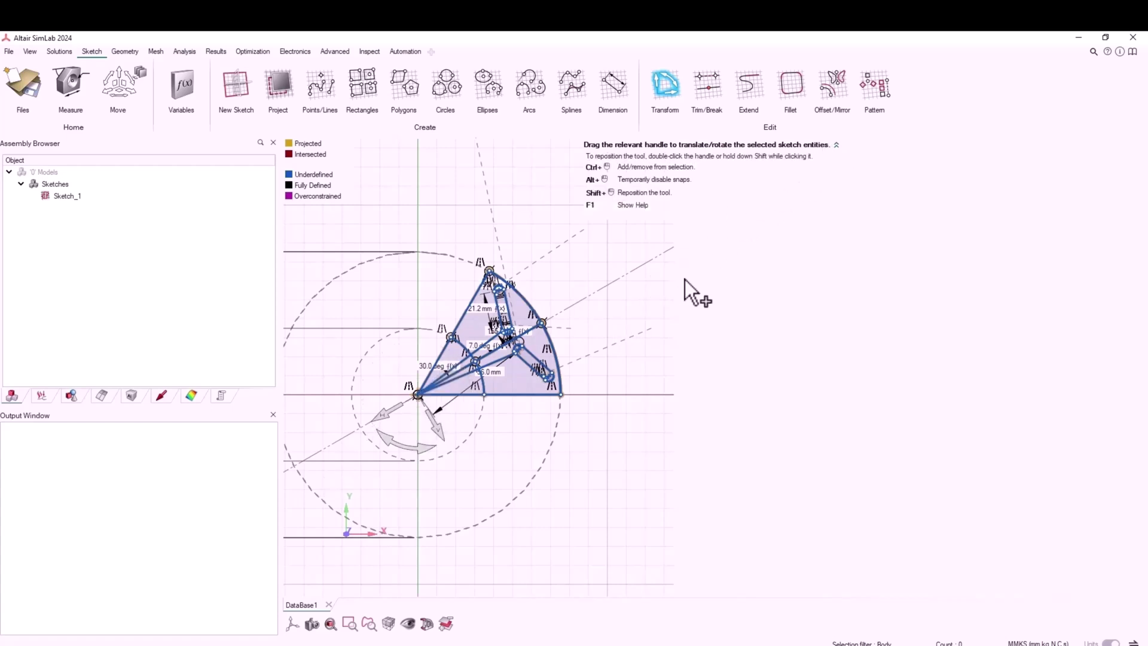
{"action": "mouse_move", "coordinate": [623, 386]}
{"action": "middle_mouse_down"}
{"action": "mouse_move", "coordinate": [671, 401]}
{"action": "mouse_move", "coordinate": [834, 404]}
{"action": "middle_mouse_up"}
{"action": "scroll", "coordinate": [833, 404], "scroll_direction": "up", "scroll_amount": 2}
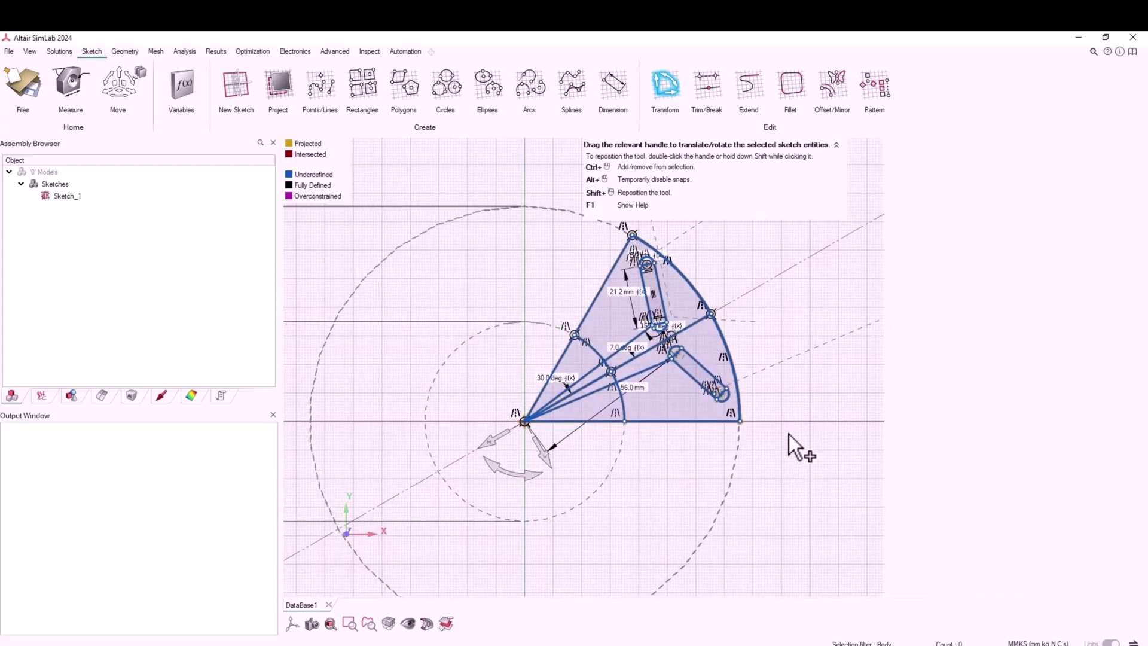
{"action": "key", "text": "Escape"}
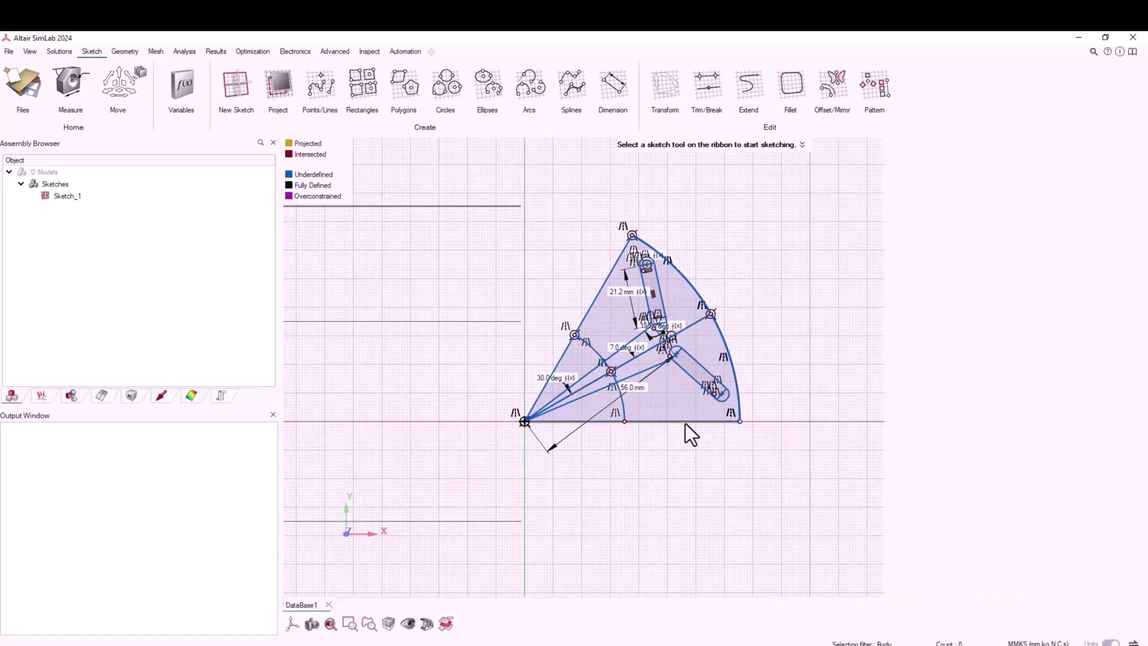
Step: Apply a horizontal constraint to the sector's lower straight edge
{"action": "right_click", "coordinate": [687, 425]}
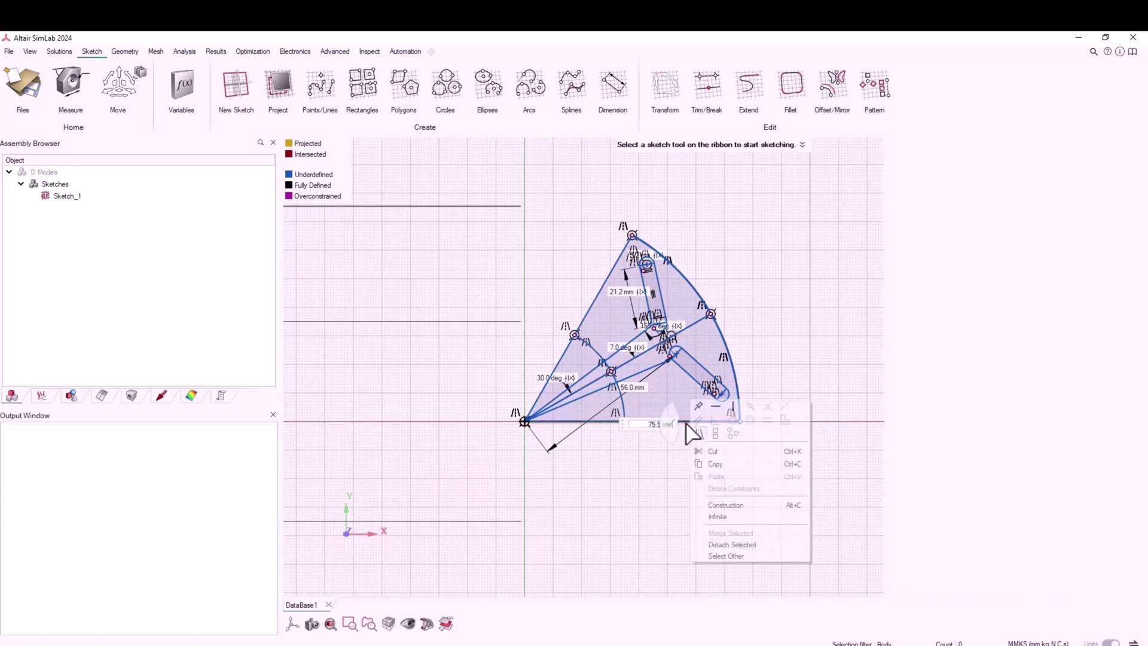
{"action": "left_click", "coordinate": [715, 405]}
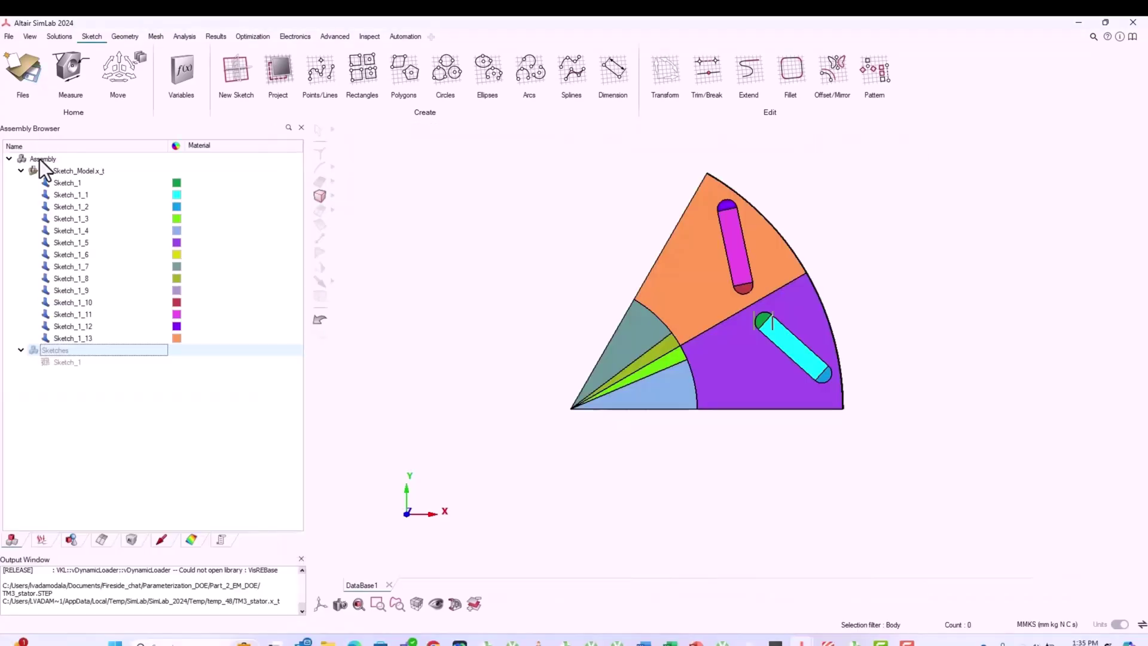
Step: Import the CAD file TM3_stator.STEP from the Part_2_EM_DOE folder with the Convert to Sketch method
{"action": "left_click", "coordinate": [56, 171]}
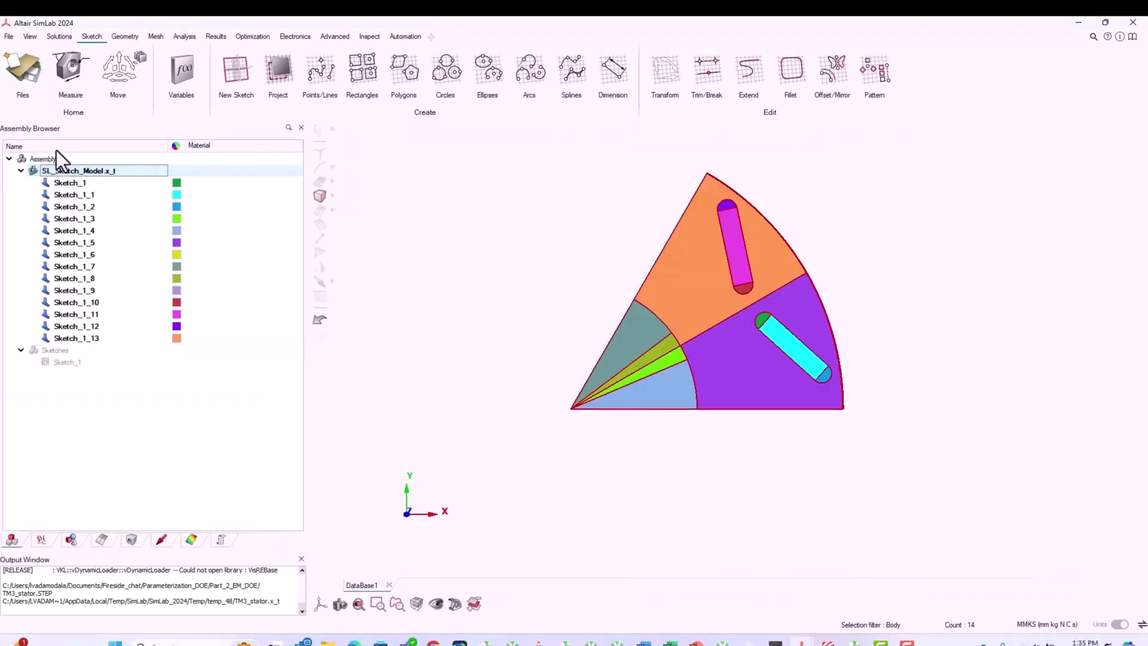
{"action": "left_click", "coordinate": [8, 36]}
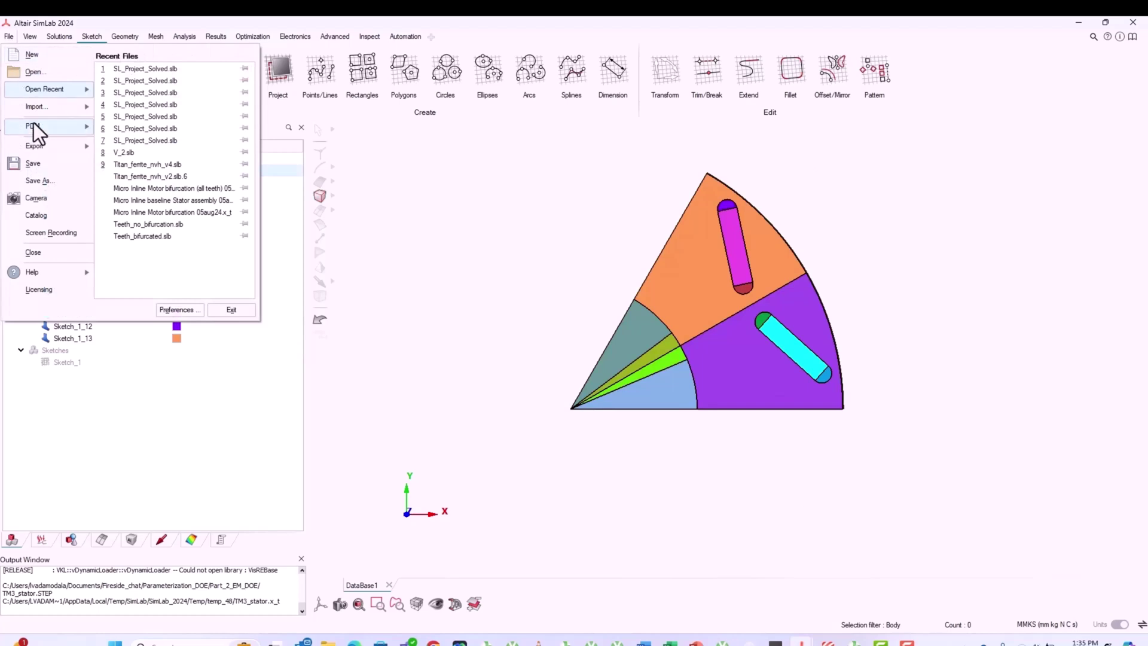
{"action": "mouse_move", "coordinate": [37, 106]}
{"action": "left_click", "coordinate": [116, 126]}
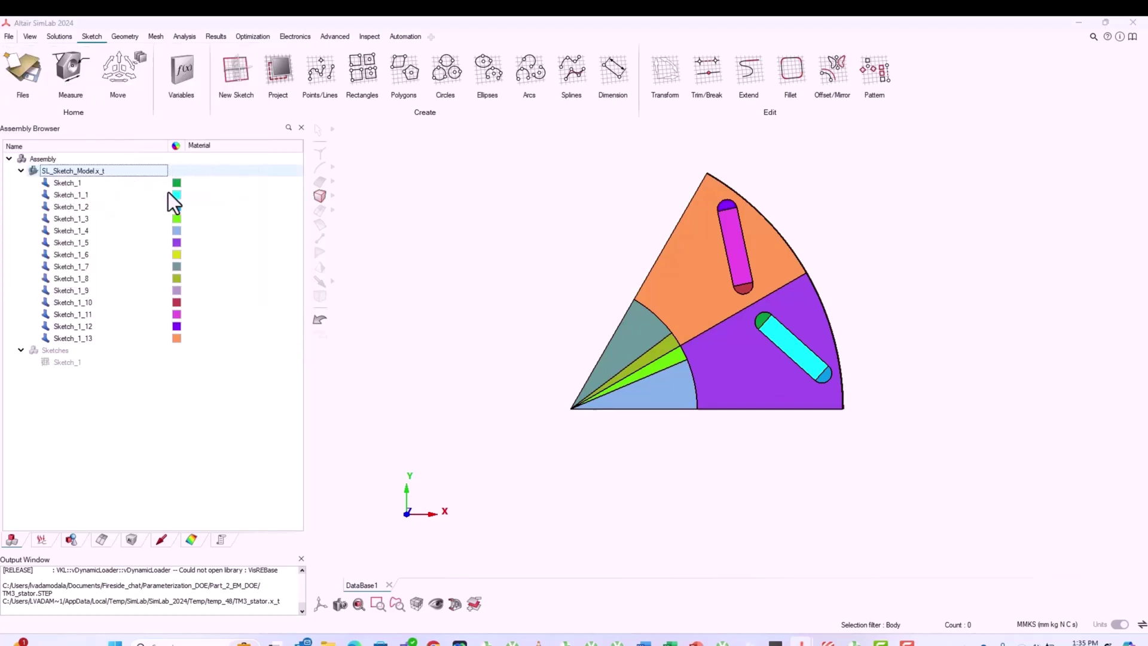
{"action": "left_click", "coordinate": [171, 159]}
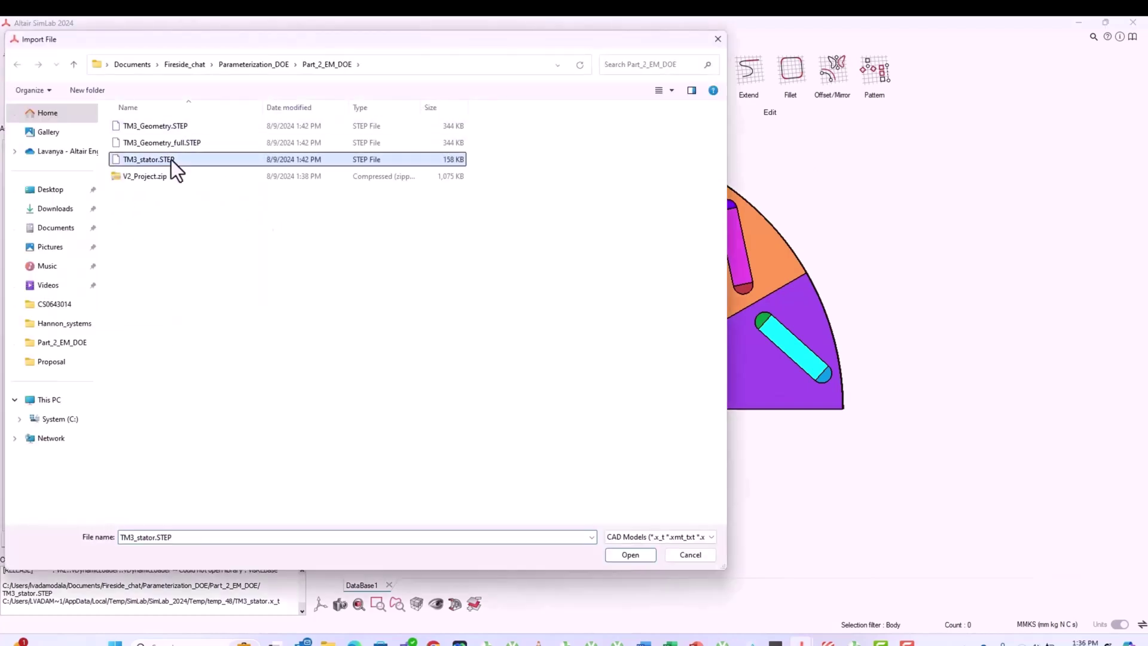
{"action": "left_click", "coordinate": [622, 556]}
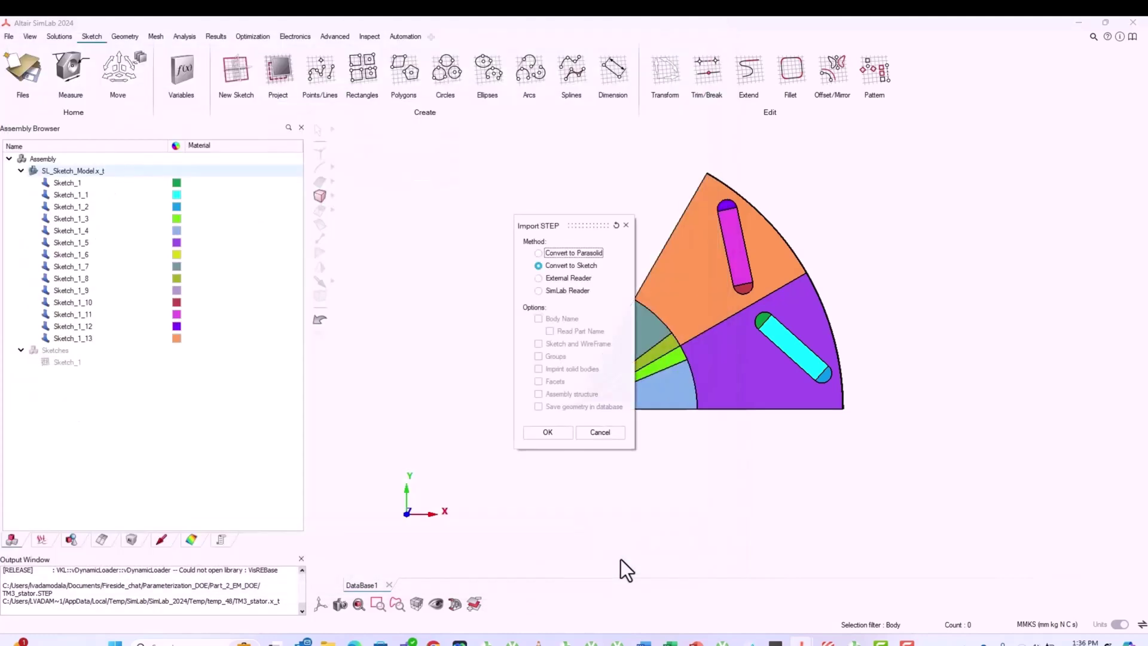
{"action": "left_click", "coordinate": [548, 431]}
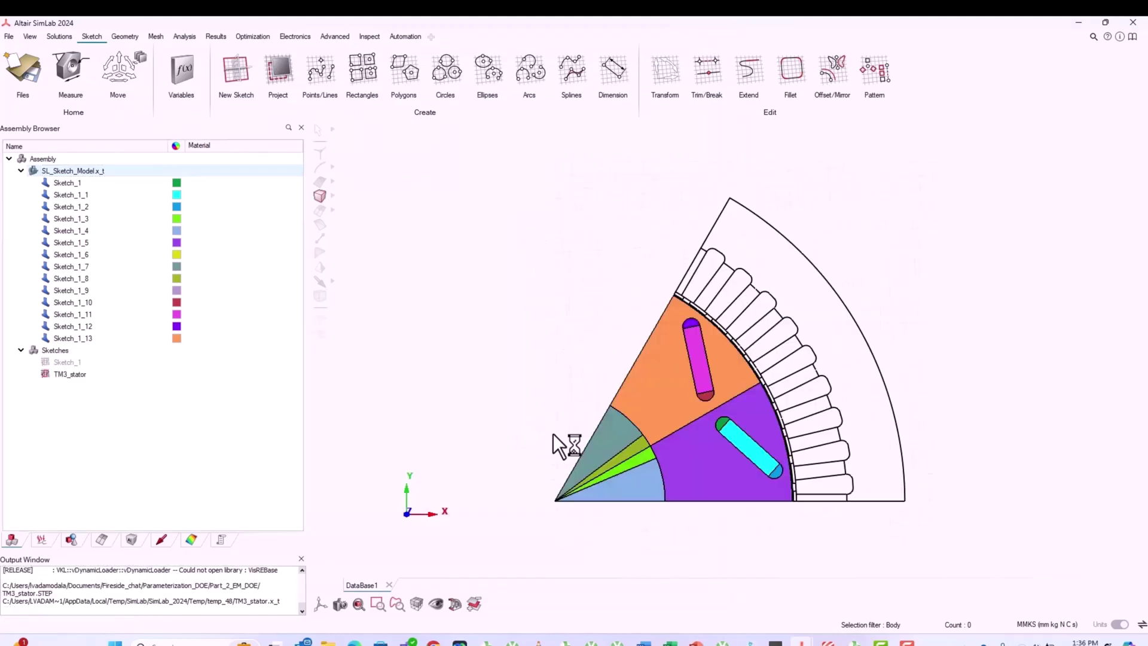
Step: Realize the TM3_stator sketch as multiple bodies using all faces
{"action": "right_click", "coordinate": [77, 375]}
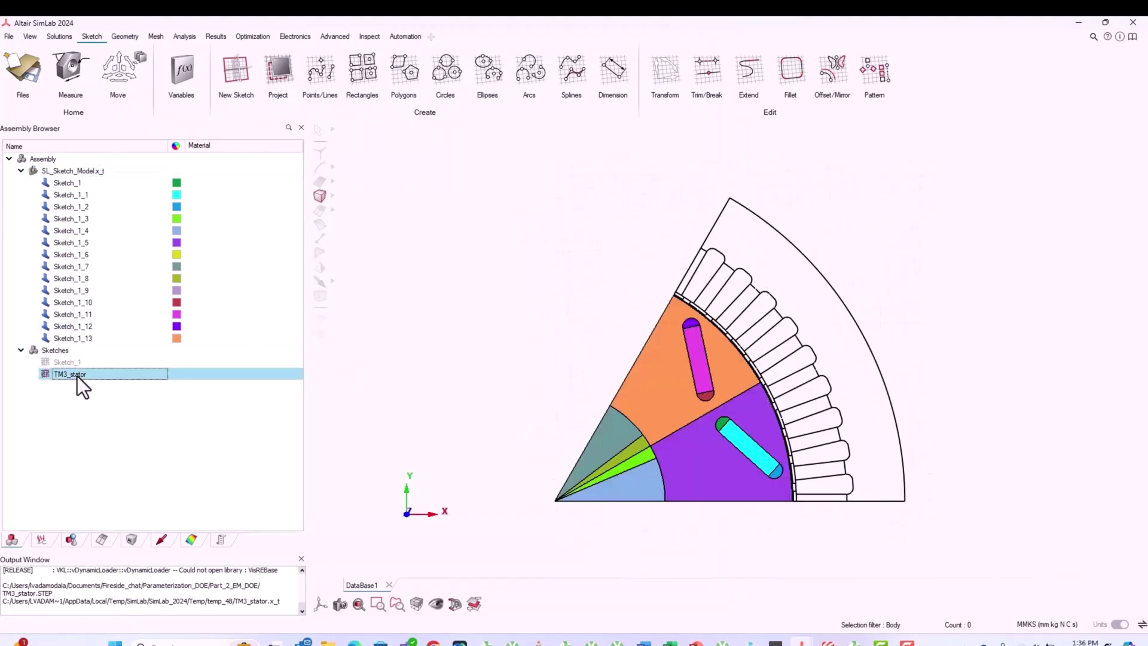
{"action": "mouse_move", "coordinate": [130, 396]}
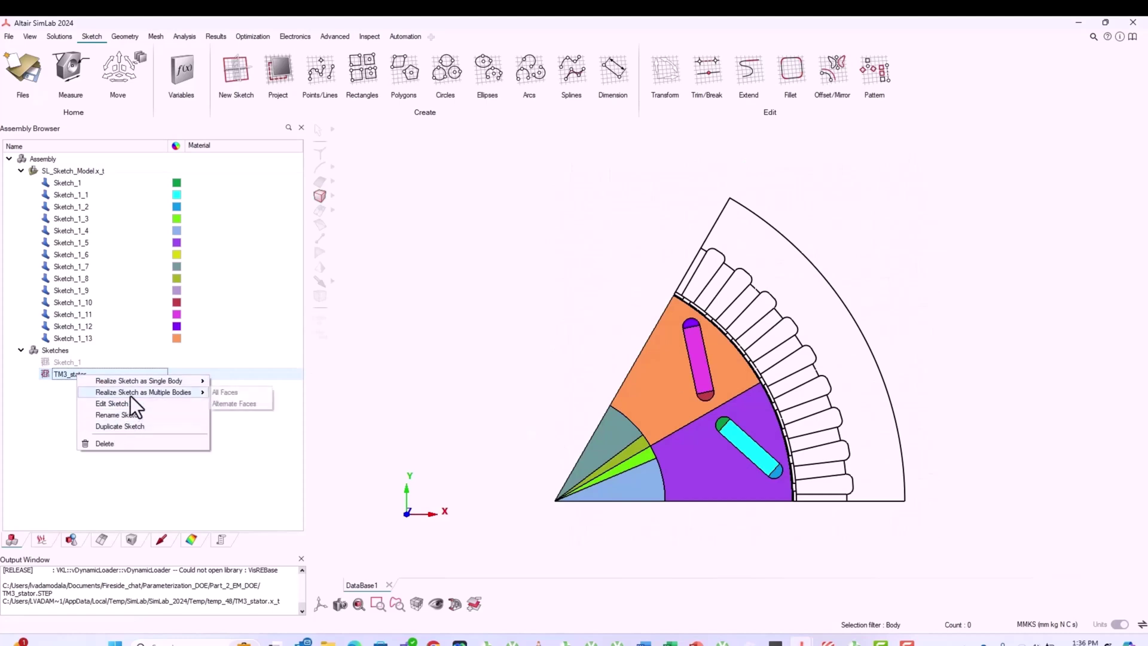
{"action": "left_click", "coordinate": [236, 396]}
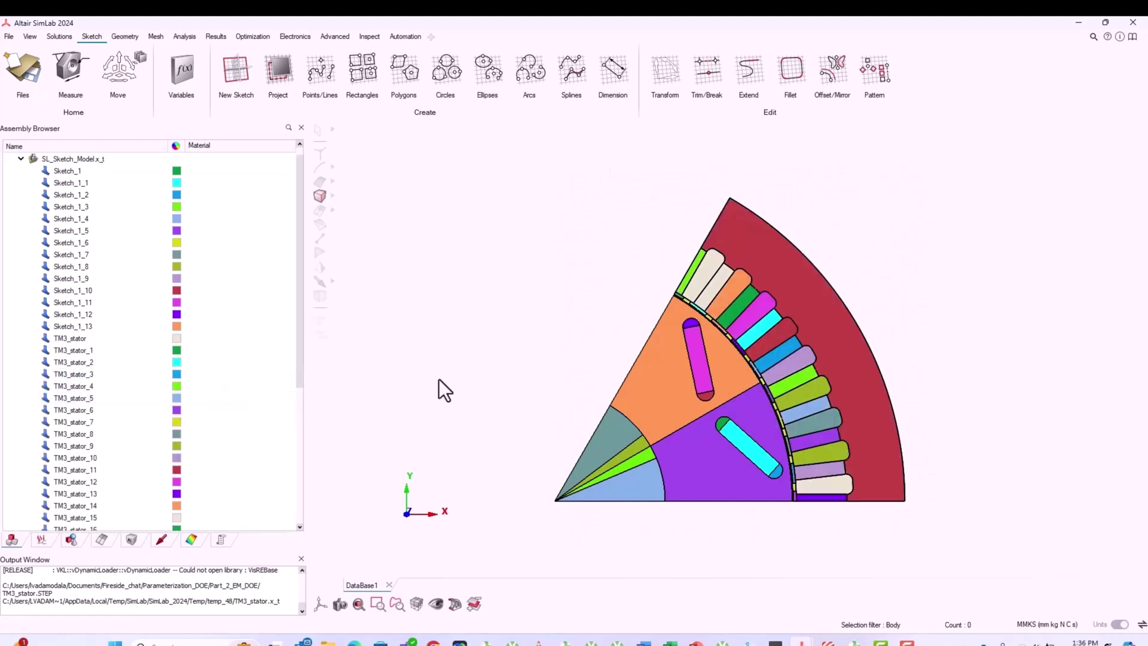
{"action": "scroll", "coordinate": [439, 379], "scroll_direction": "up", "scroll_amount": 2}
{"action": "scroll", "coordinate": [440, 382], "scroll_direction": "down", "scroll_amount": 3}
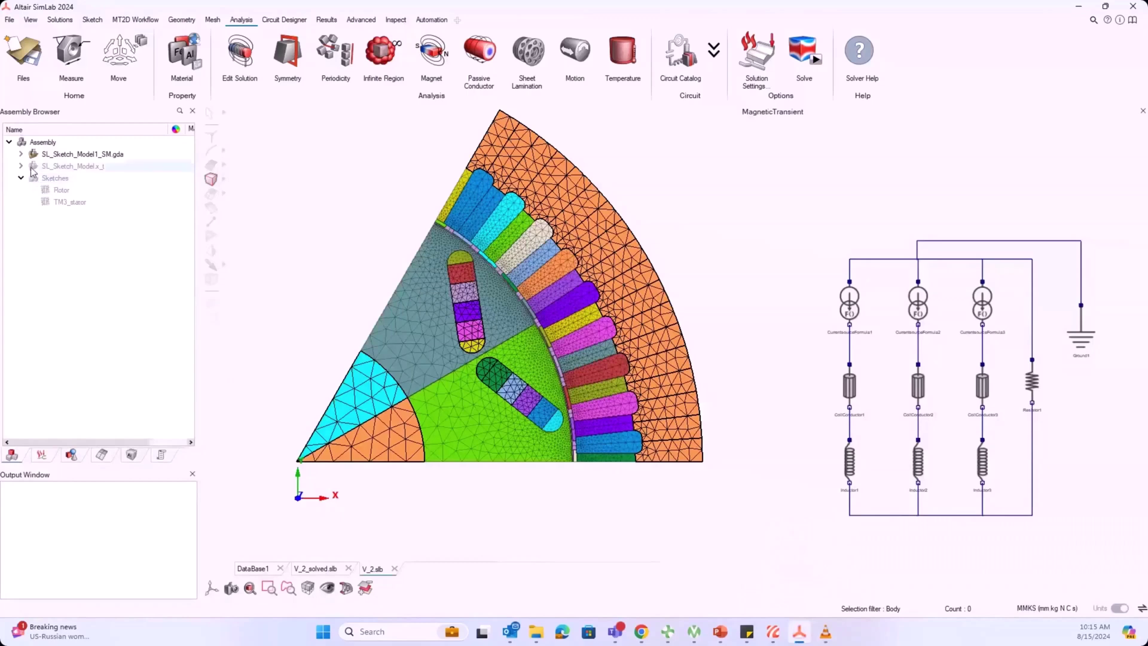
Step: Show and expand the SL_Sketch_Model.x_t bodies in V_2.slb and inspect the materials assigned to them
{"action": "left_click", "coordinate": [65, 166]}
{"action": "left_click", "coordinate": [21, 166]}
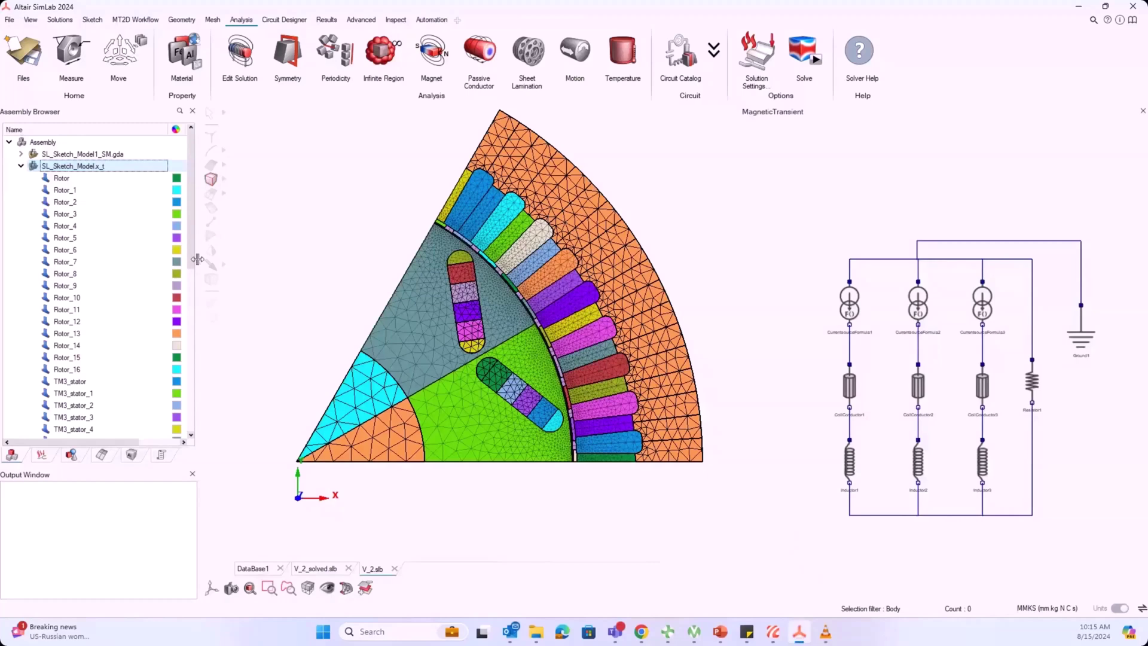
{"action": "left_click_drag", "start_coordinate": [197, 259], "coordinate": [309, 259]}
{"action": "scroll", "coordinate": [89, 358], "scroll_direction": "down", "scroll_amount": 9}
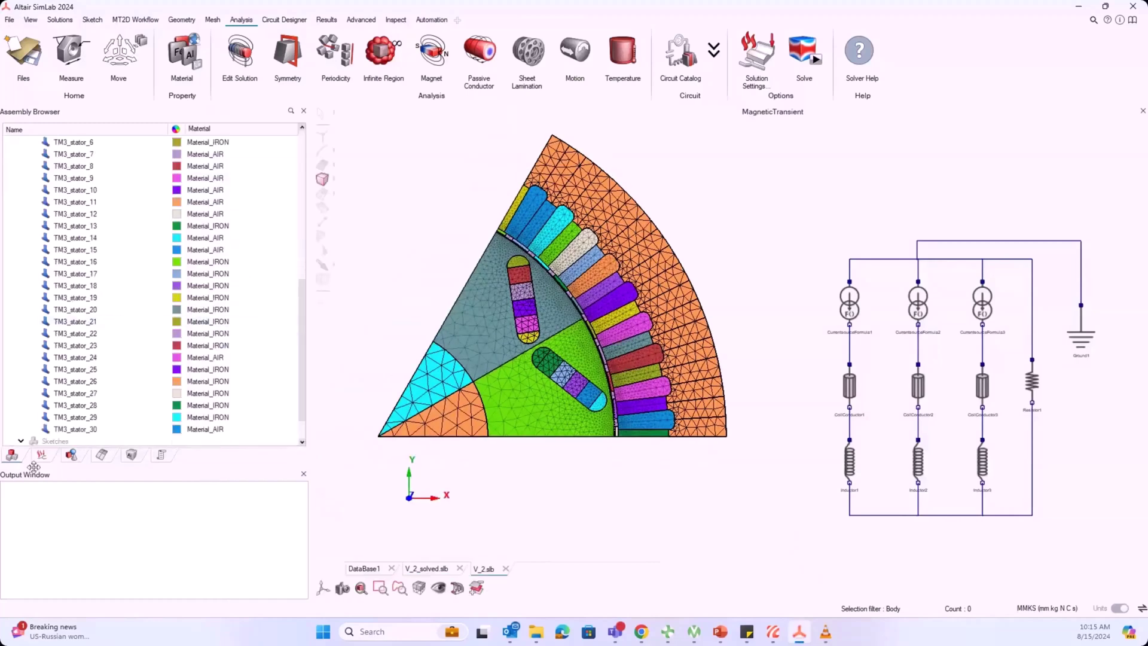
{"action": "scroll", "coordinate": [82, 405], "scroll_direction": "down", "scroll_amount": 1}
Step: Show the sketches and examine TM3_stator's options for realizing it as multiple bodies, returning to the SL_Sketch_Model.x_t body list
{"action": "double_click", "coordinate": [82, 406]}
{"action": "double_click", "coordinate": [83, 430]}
{"action": "right_click", "coordinate": [82, 431]}
{"action": "mouse_move", "coordinate": [197, 448]}
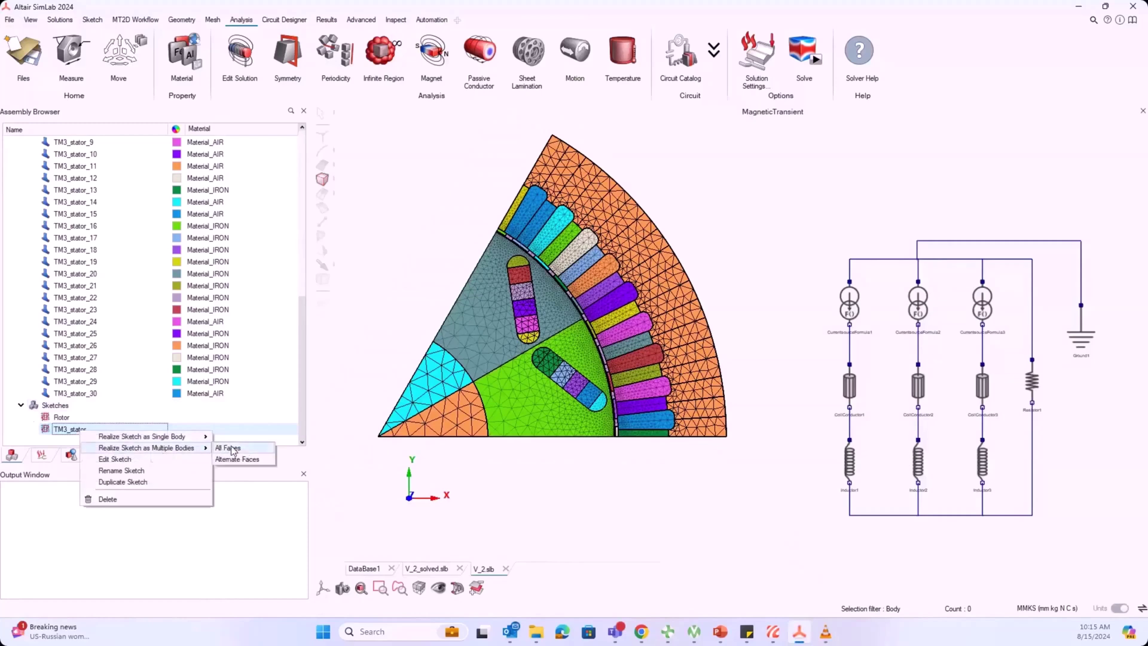
{"action": "left_click", "coordinate": [231, 448]}
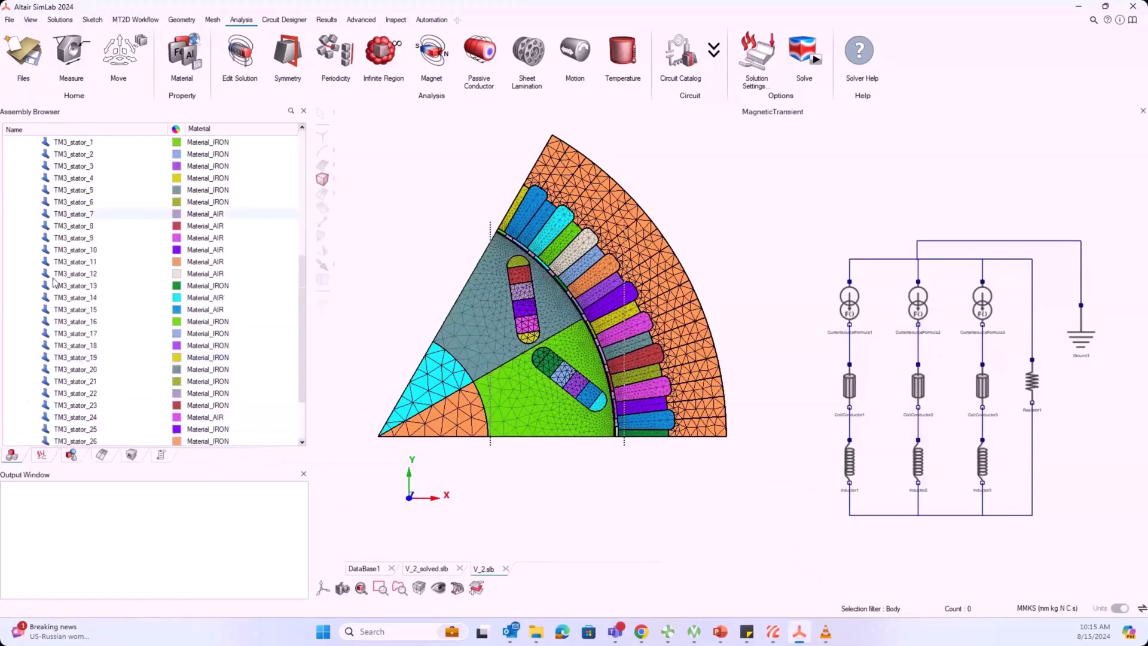
{"action": "scroll", "coordinate": [54, 281], "scroll_direction": "up", "scroll_amount": 8}
{"action": "left_click", "coordinate": [85, 168]}
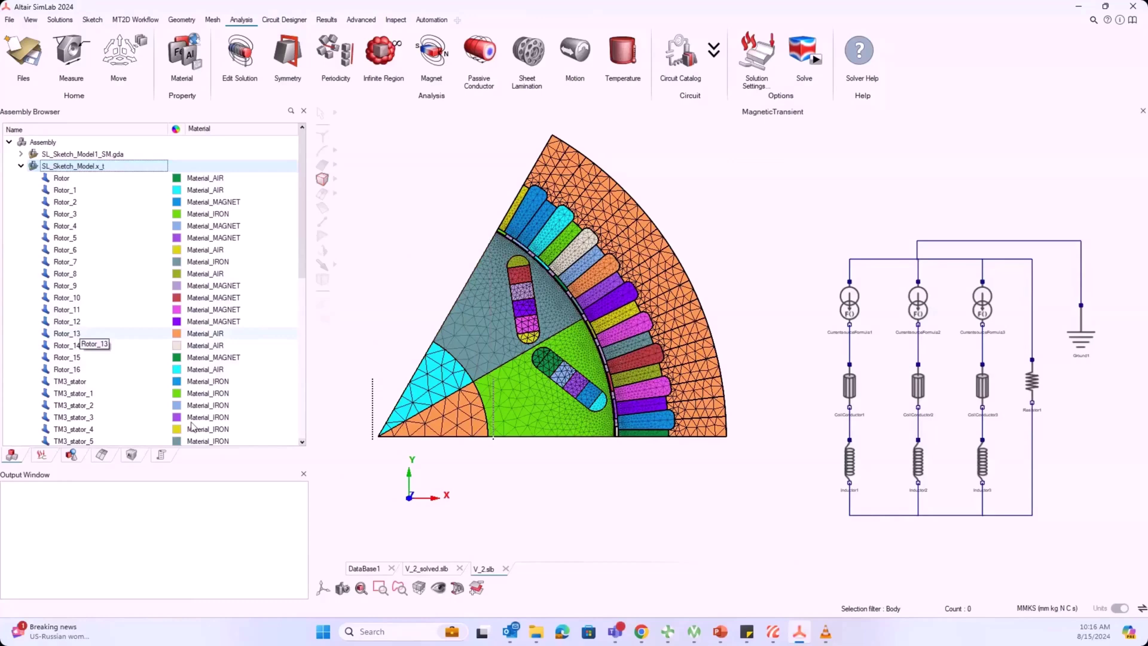
Step: Inspect the SimLab and CAD parameters of the process and open the Parameter Manager for the sketches' parameters
{"action": "left_click", "coordinate": [163, 456]}
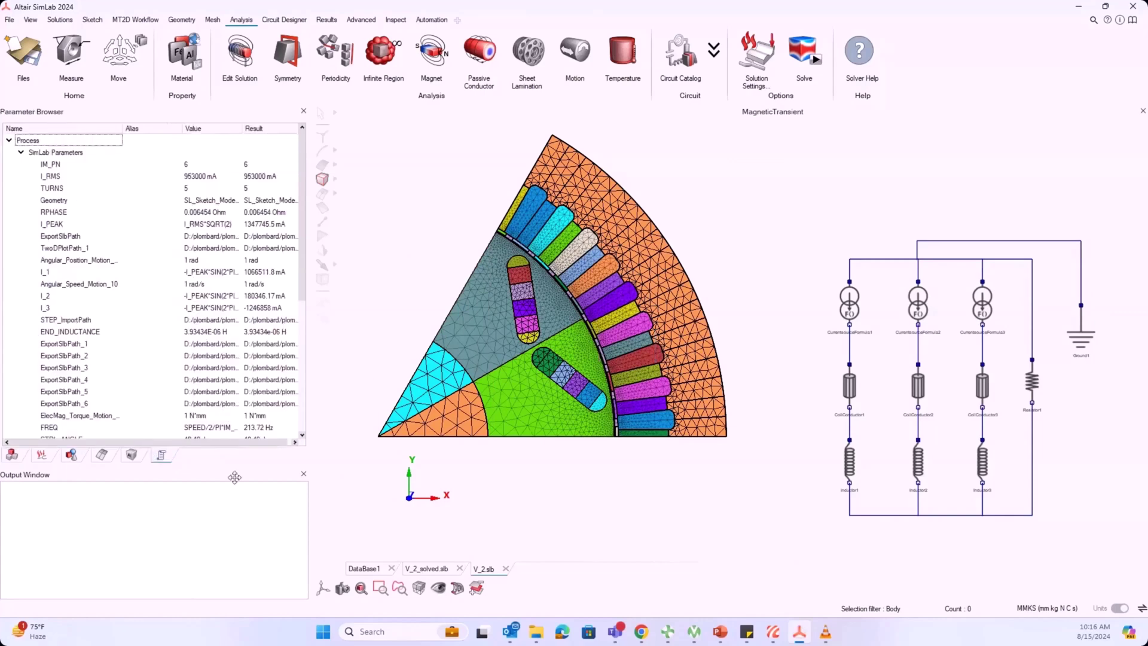
{"action": "left_click", "coordinate": [21, 153]}
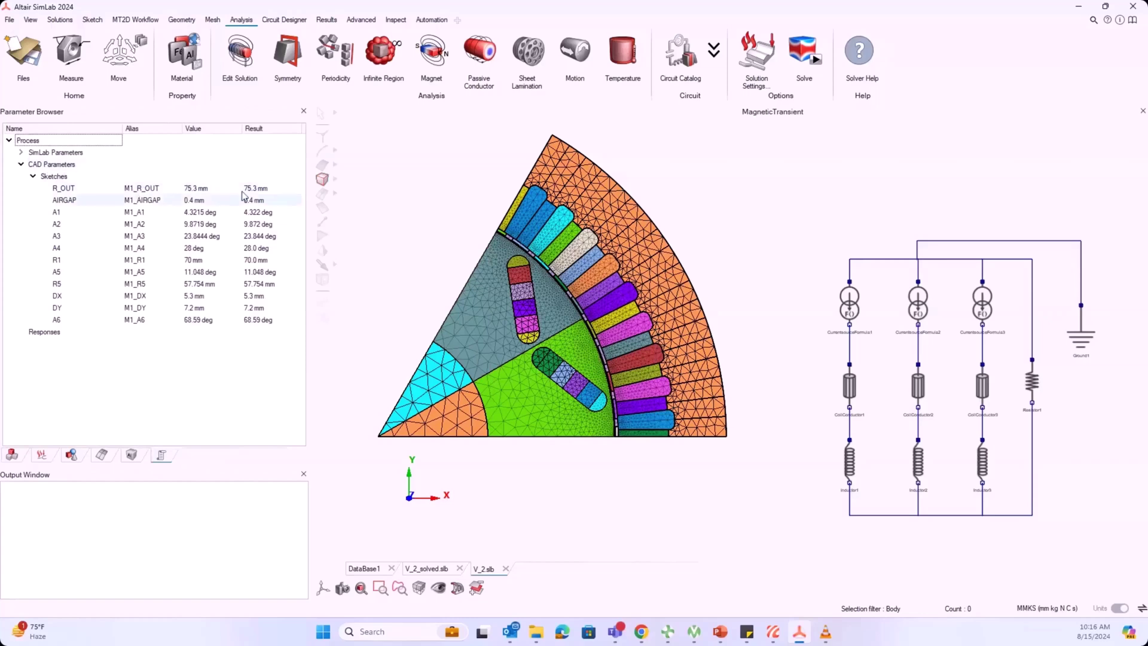
{"action": "double_click", "coordinate": [54, 177]}
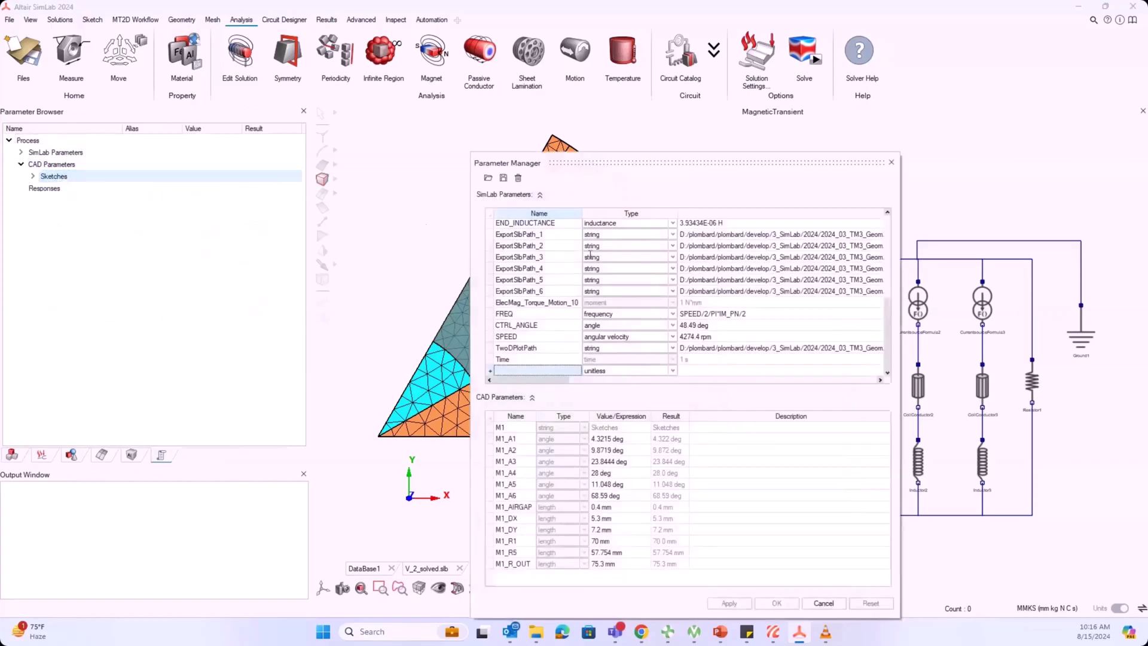
{"action": "left_click_drag", "start_coordinate": [602, 162], "coordinate": [558, 76]}
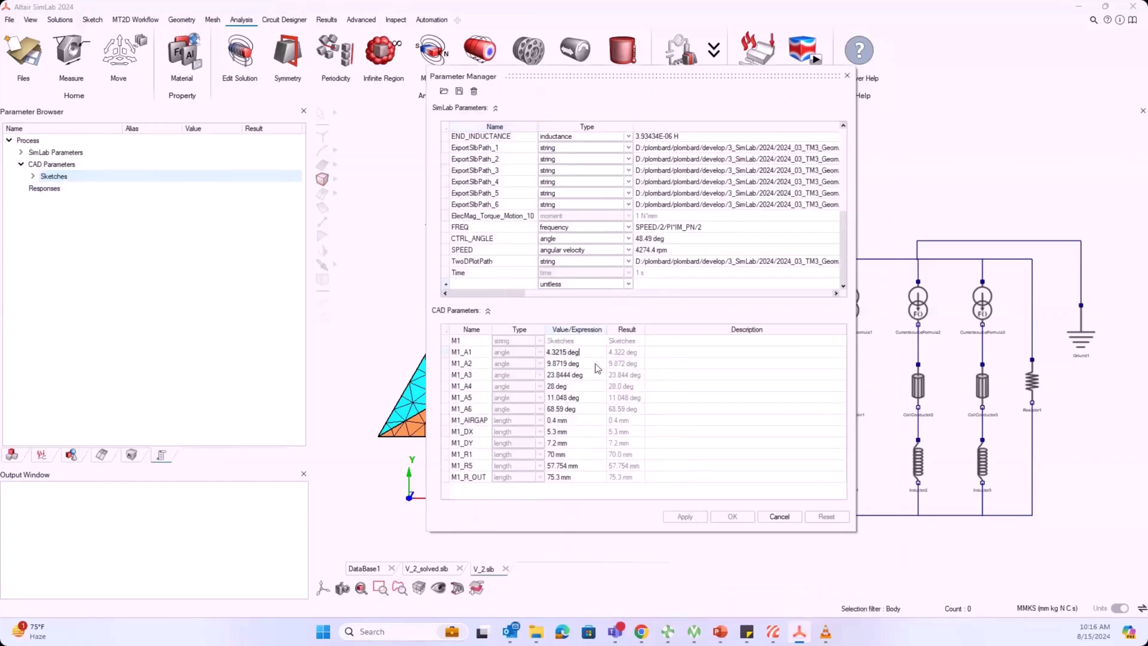
Step: Review the CAD parameter expressions from M1_A1 to M1_R_OUT, close the Parameter Manager and return to the assembly's body list
{"action": "left_click", "coordinate": [595, 386]}
{"action": "left_click", "coordinate": [589, 455]}
{"action": "left_click", "coordinate": [585, 477]}
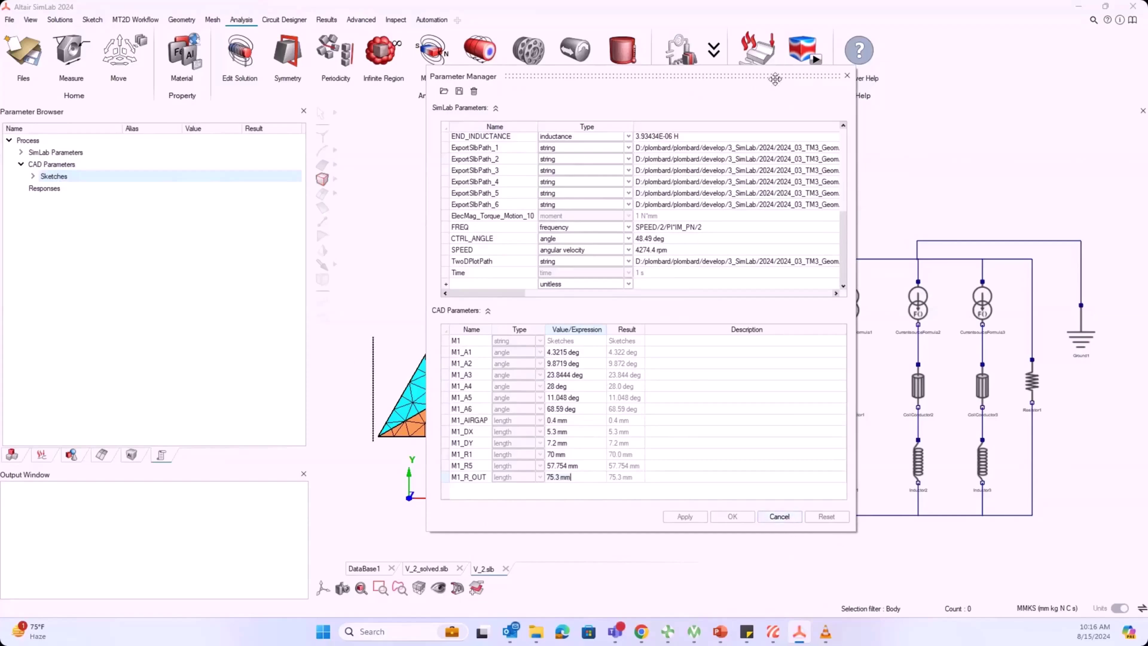
{"action": "left_click_drag", "start_coordinate": [775, 79], "coordinate": [1002, 111]}
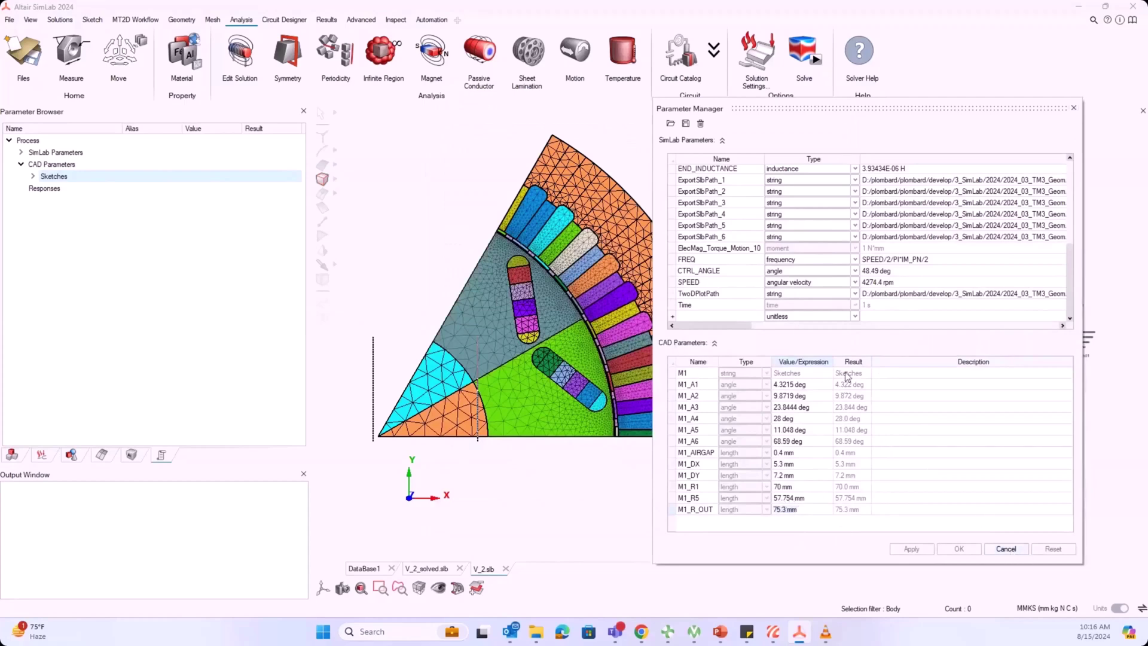
{"action": "left_click", "coordinate": [1074, 109]}
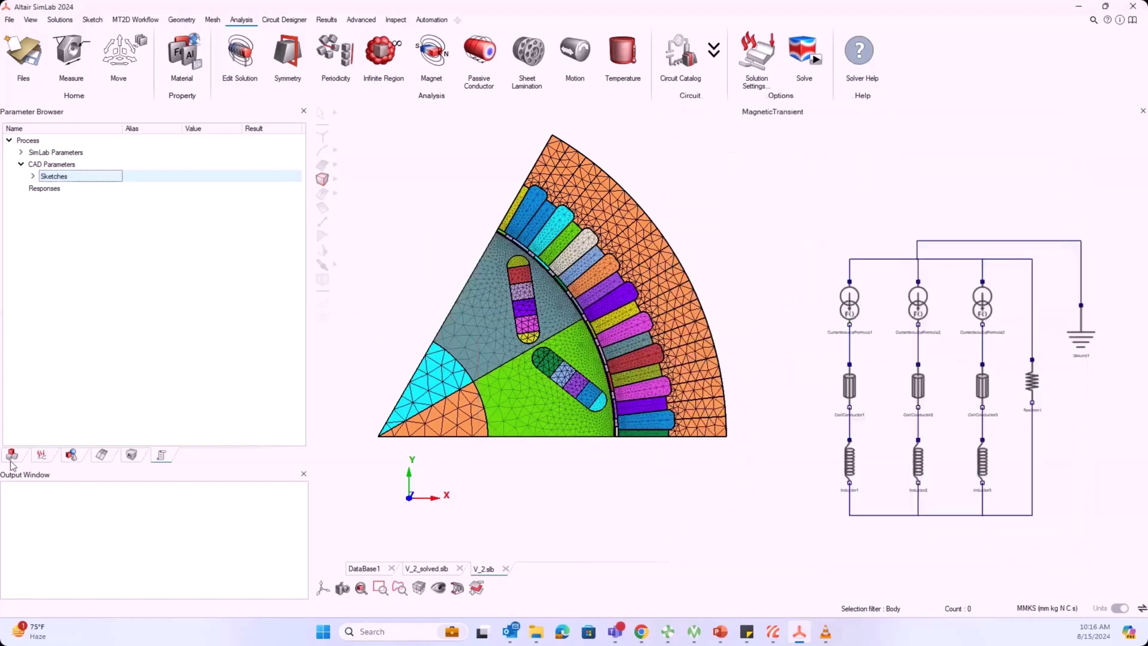
{"action": "left_click", "coordinate": [11, 457]}
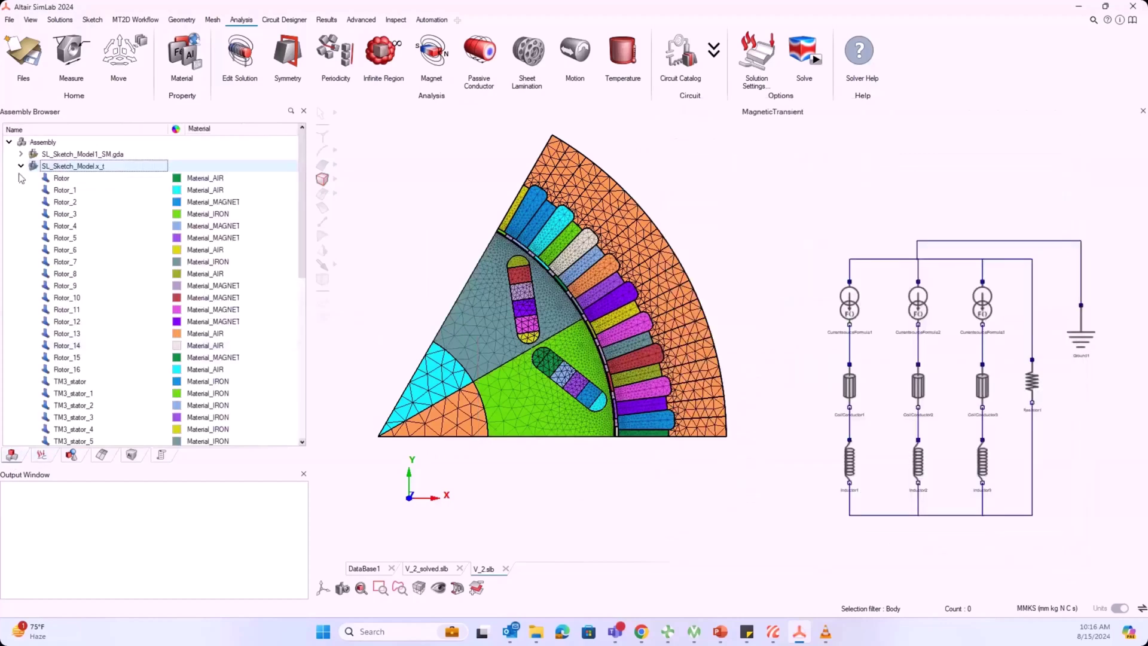